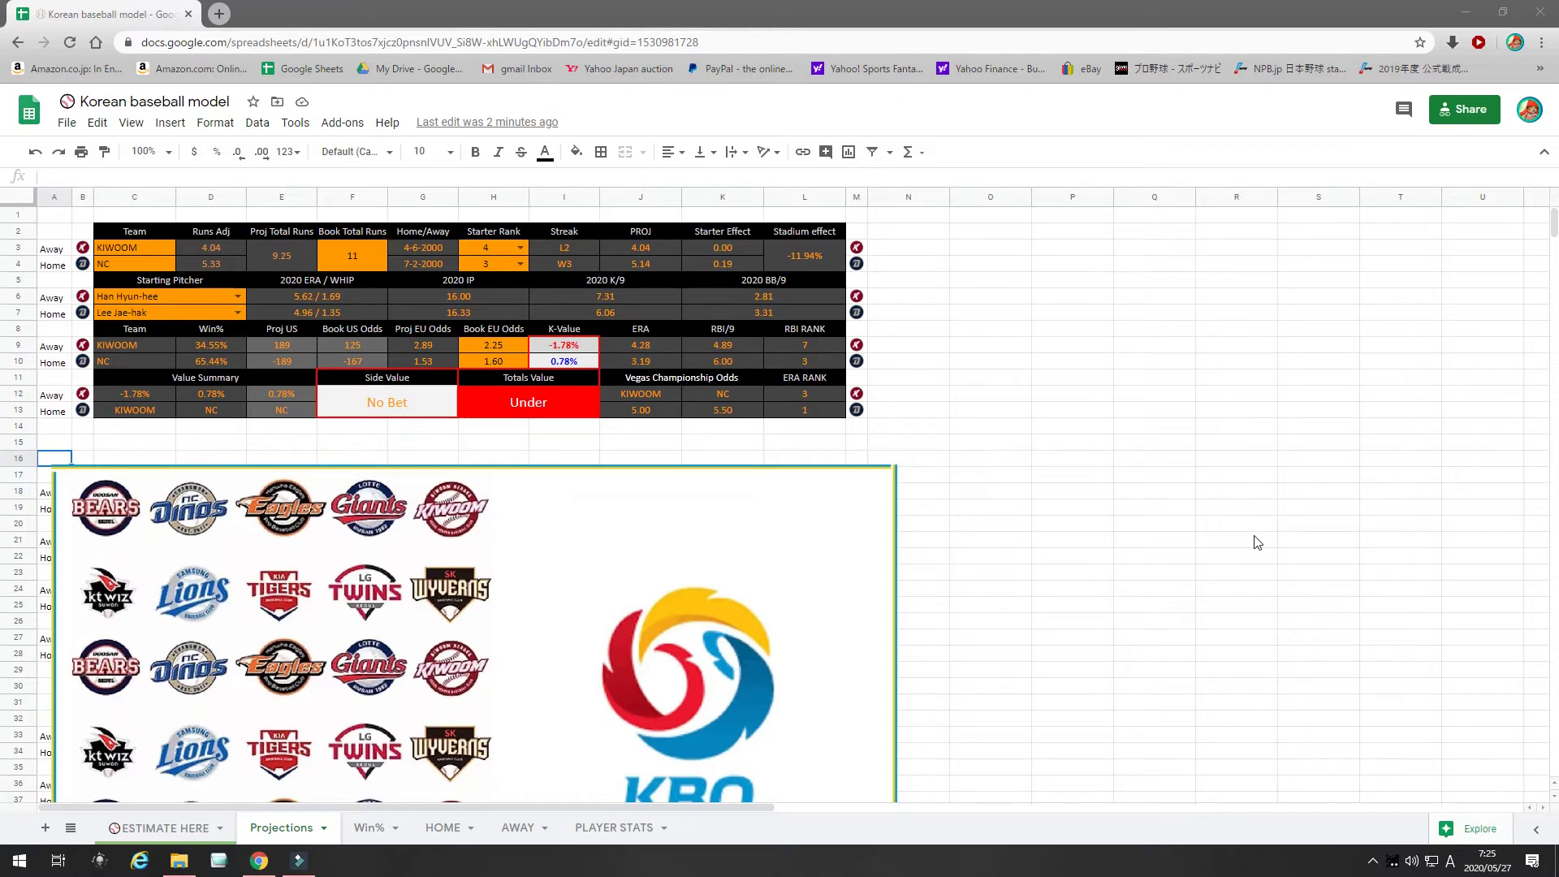
Examine the KIWOOM at NC game's adjusted and projected runs, home/away records, streaks, stadium effect, starter ranks and starting pitchers
left_click(216, 245)
left_click(214, 265)
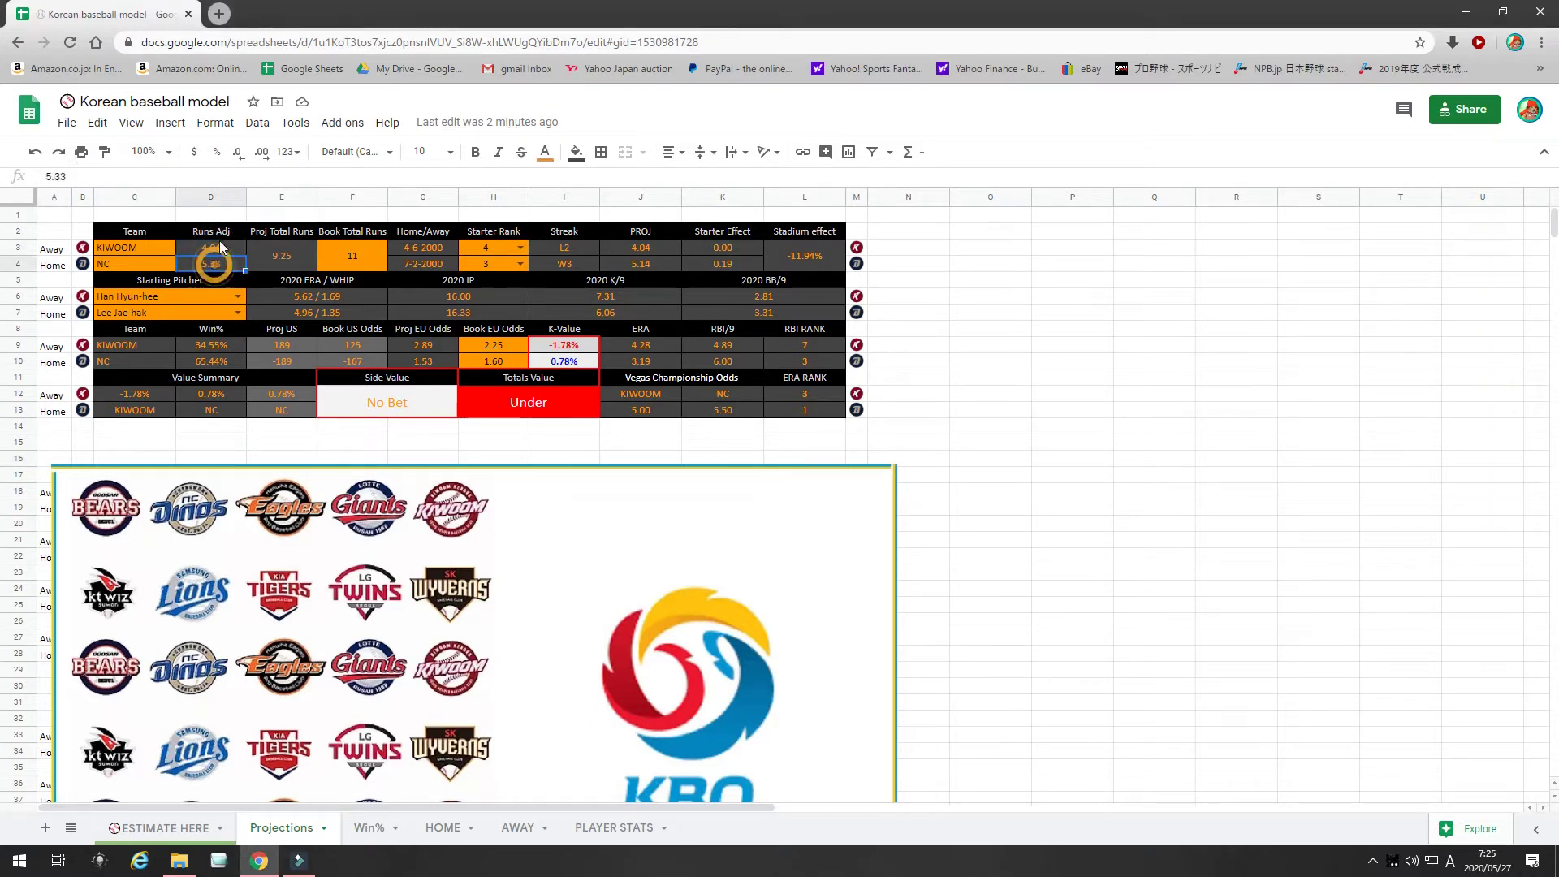
left_click(300, 255)
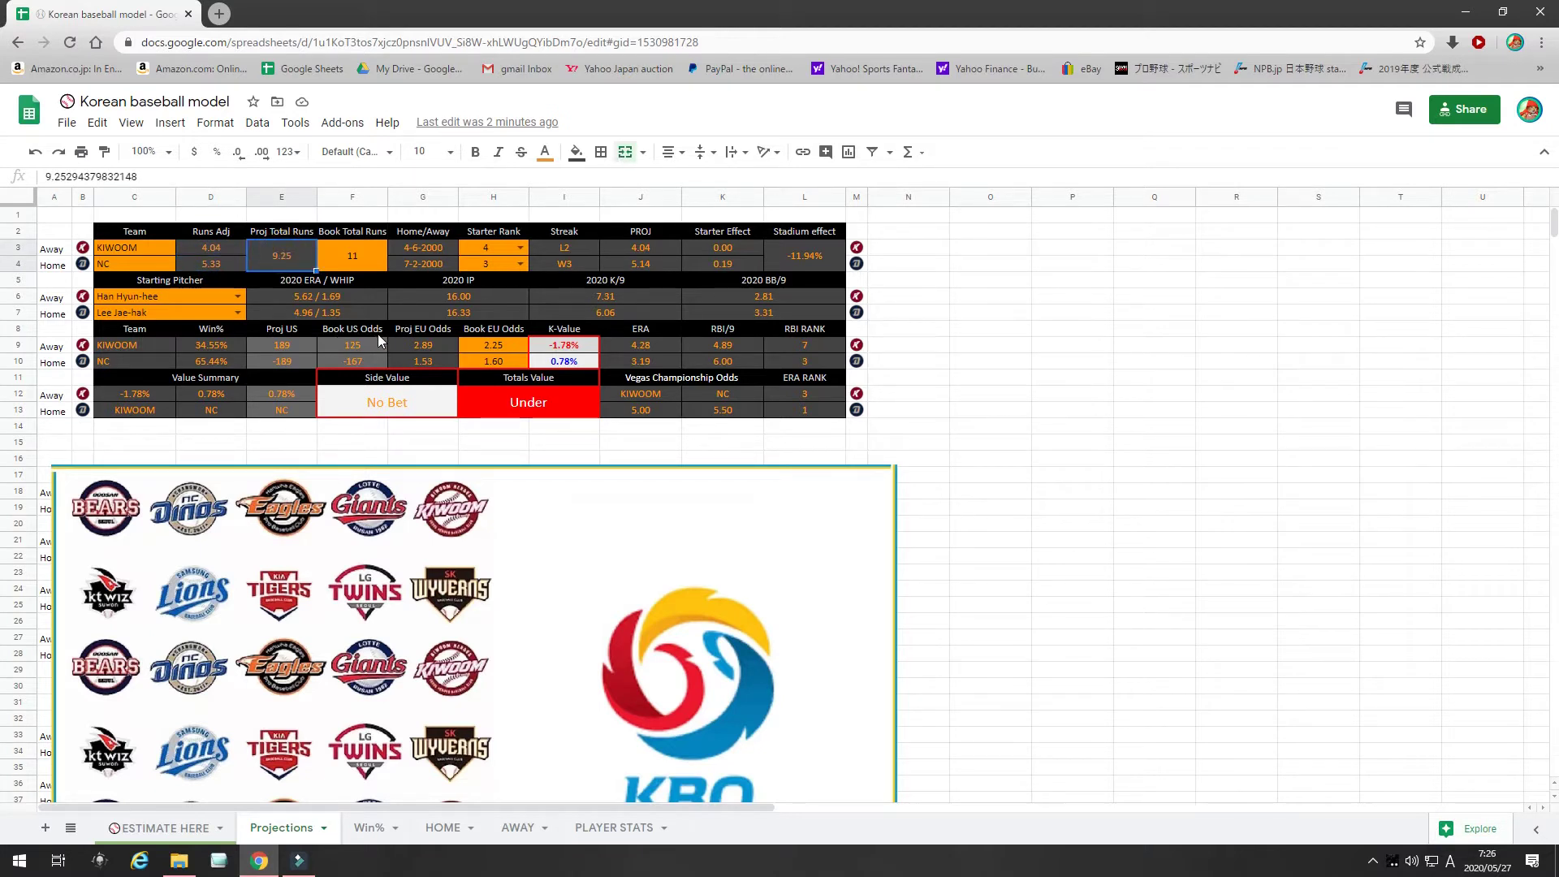
left_click(422, 263)
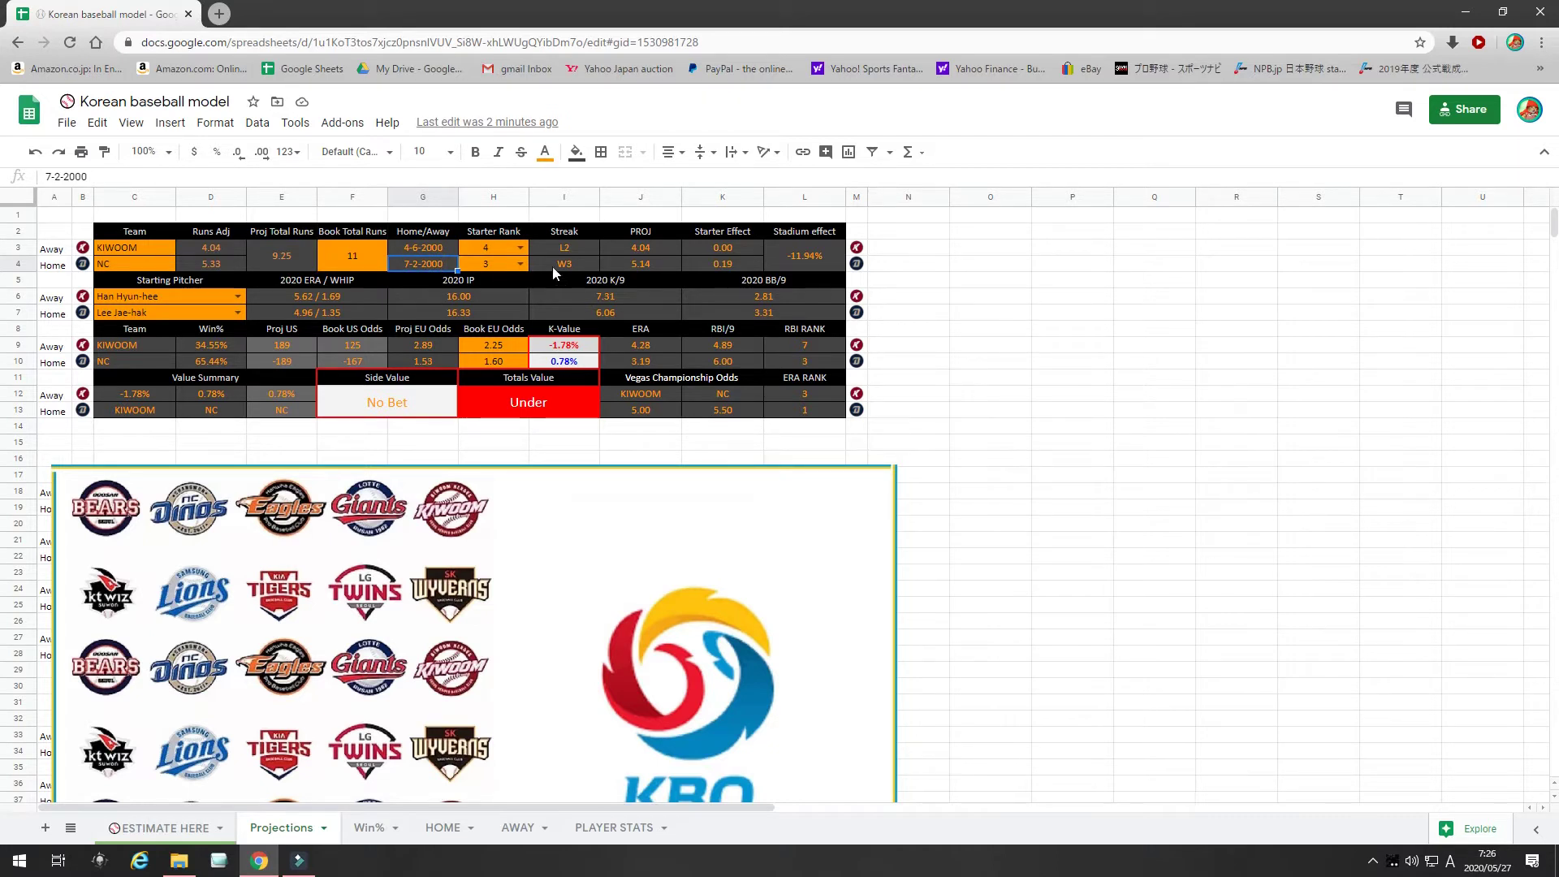
left_click(553, 266)
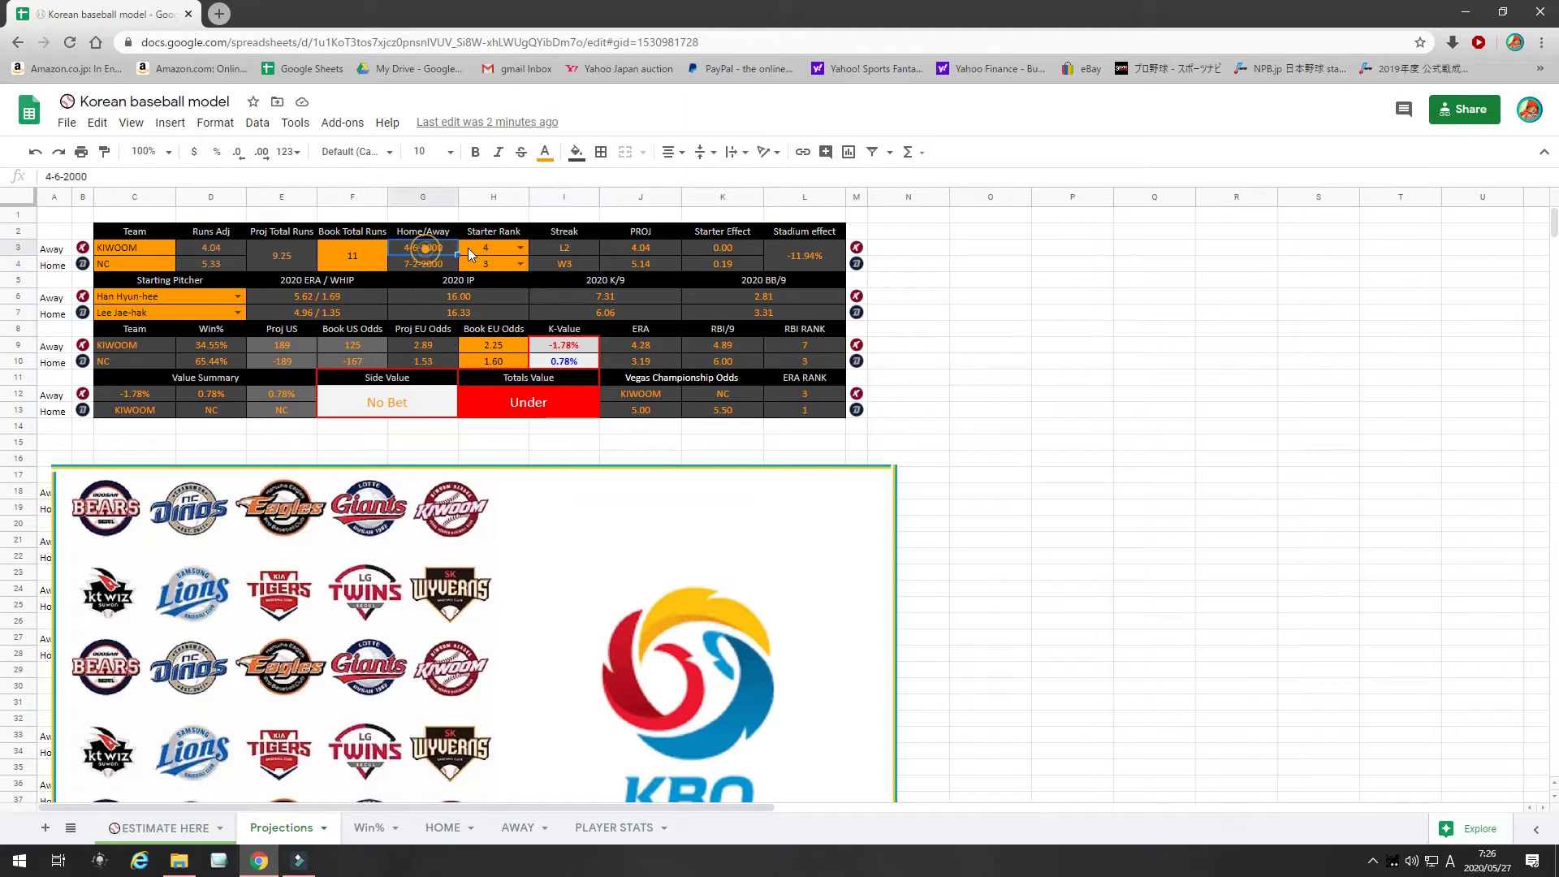
left_click(578, 247)
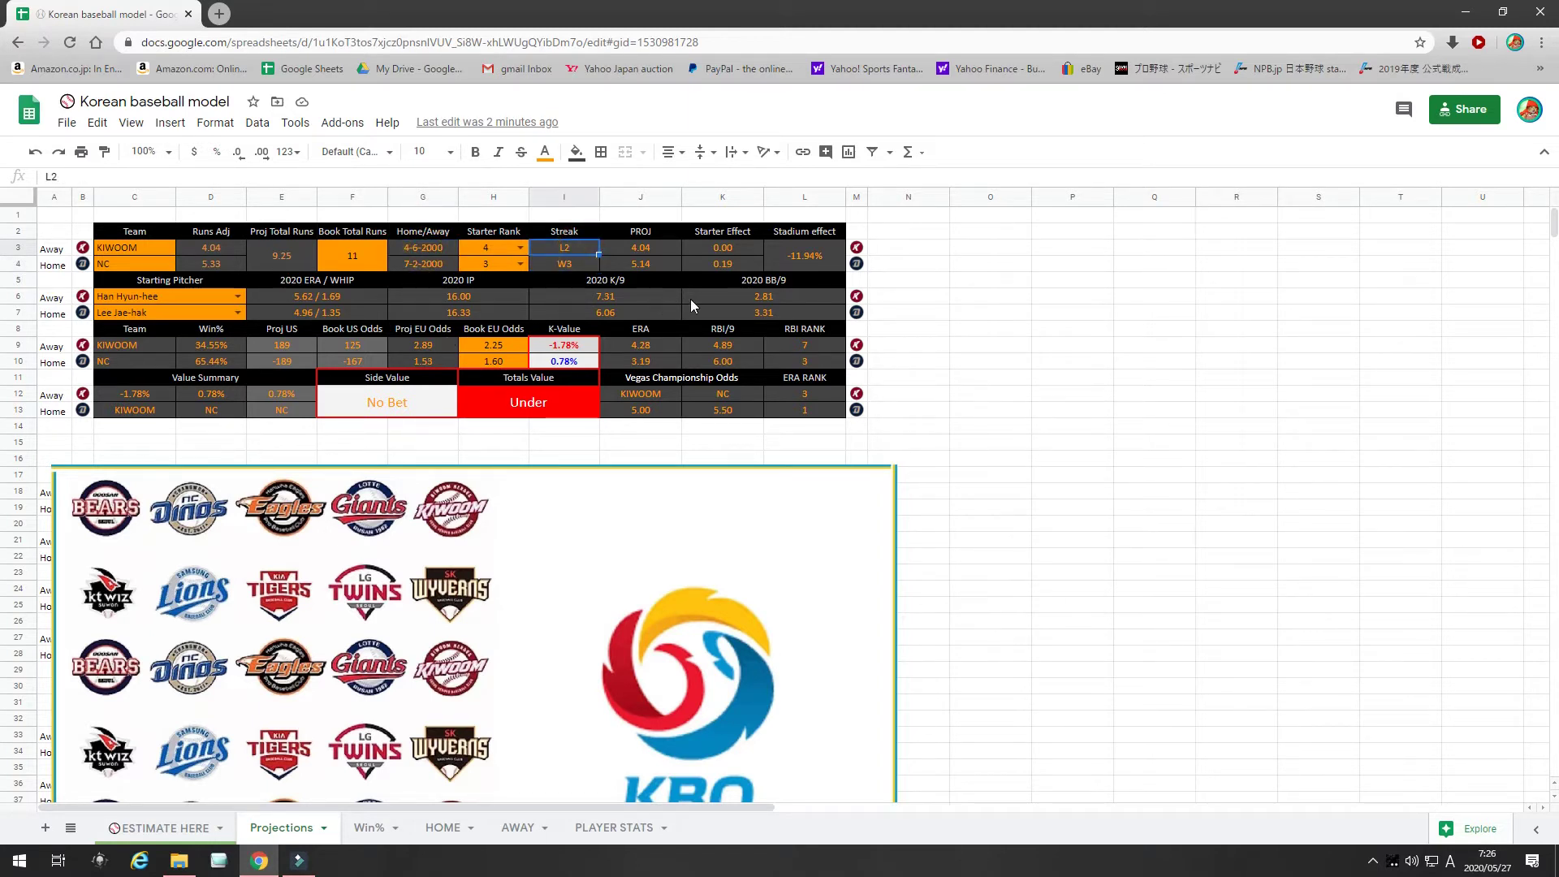
left_click(787, 268)
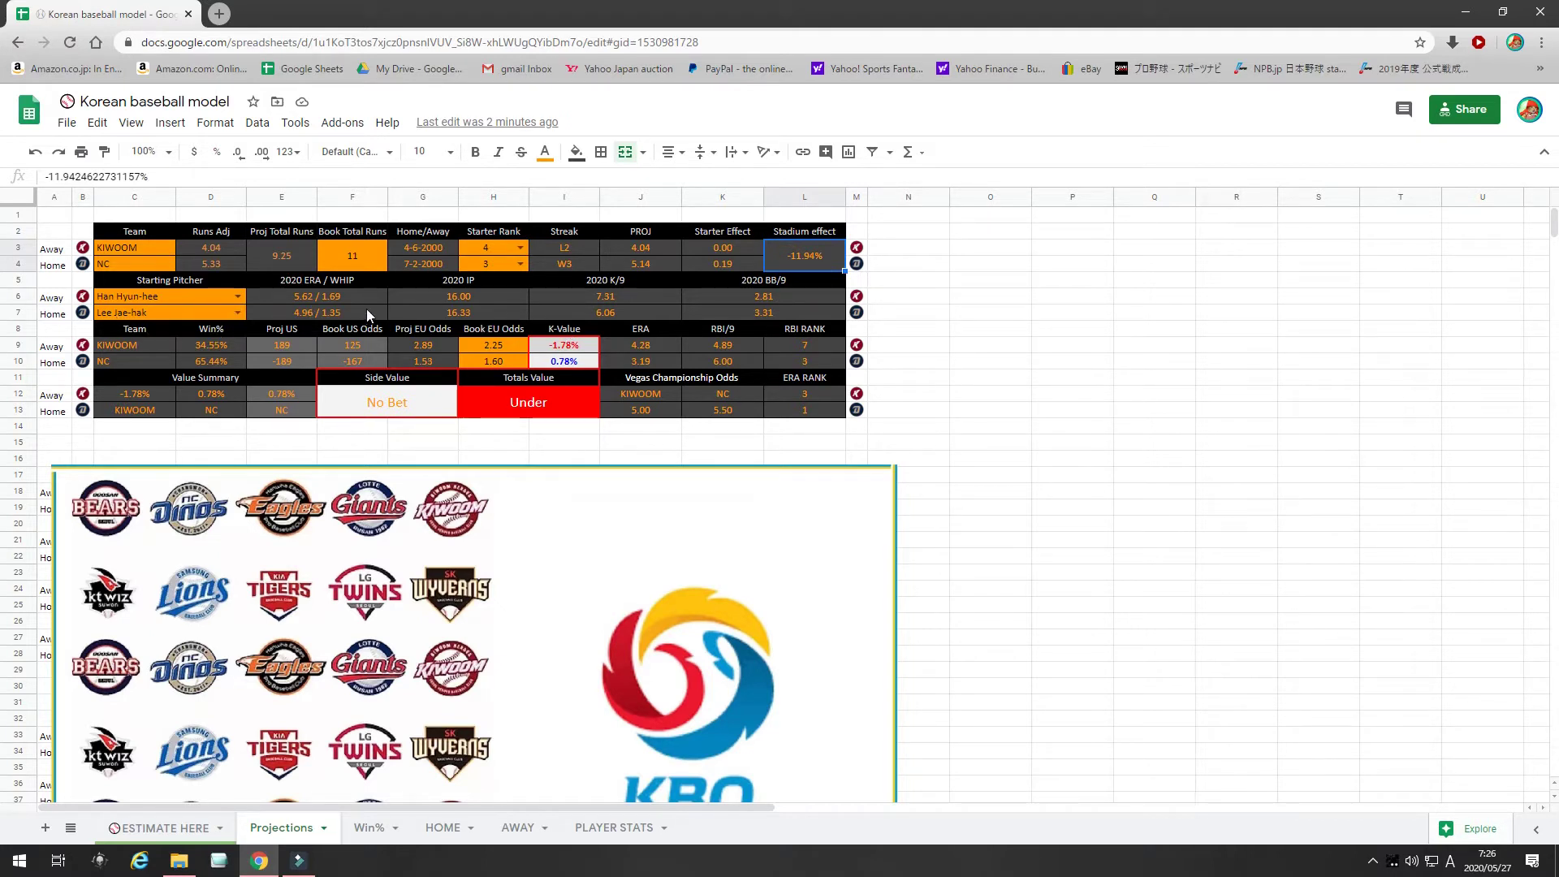
left_click(495, 249)
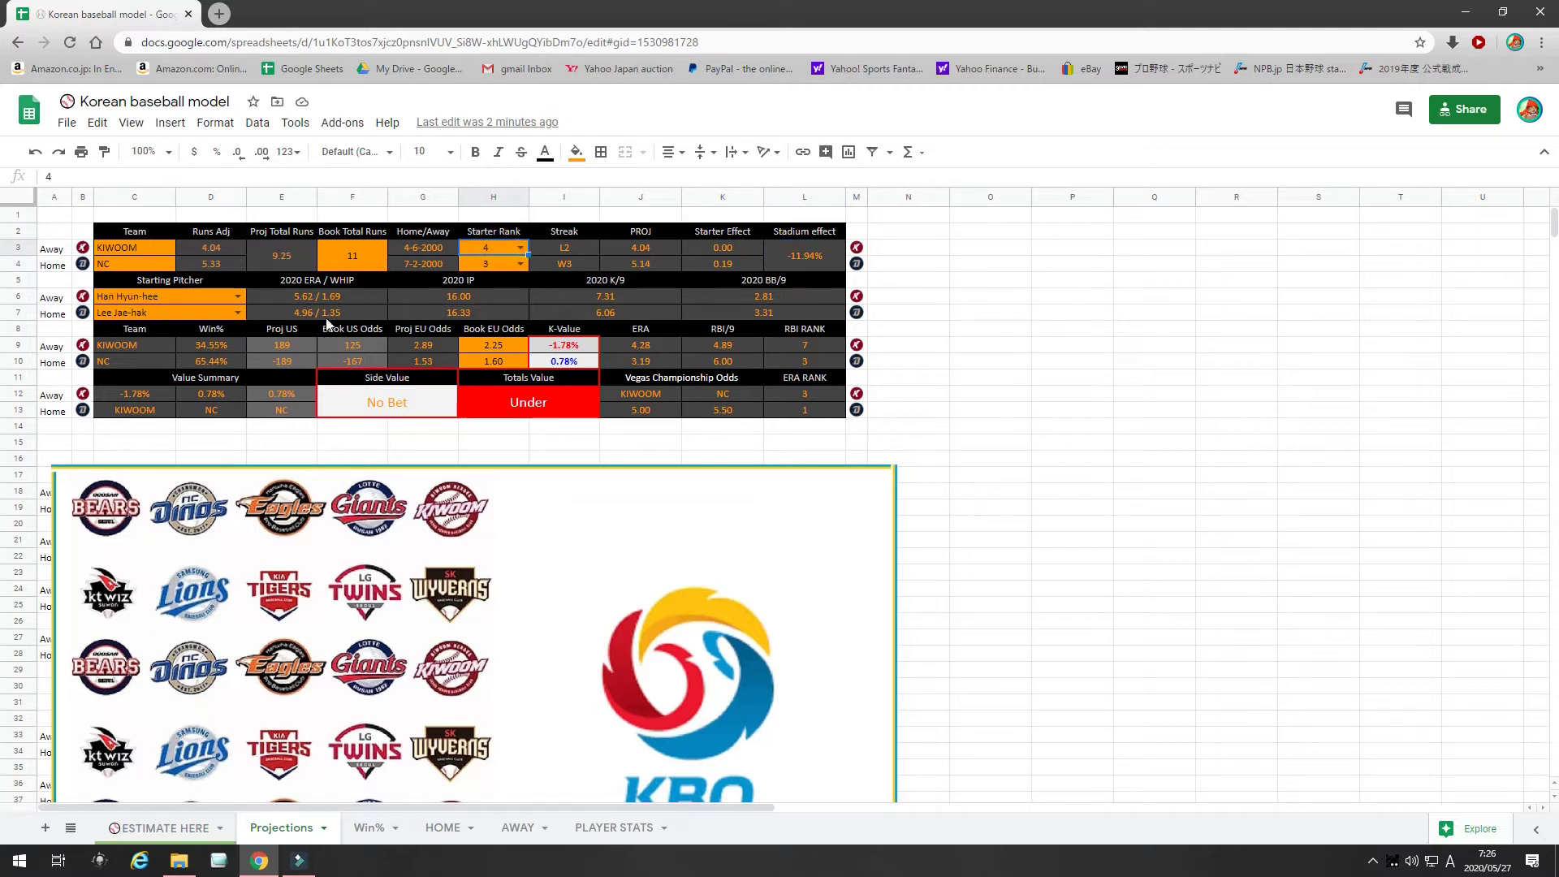
key("Down")
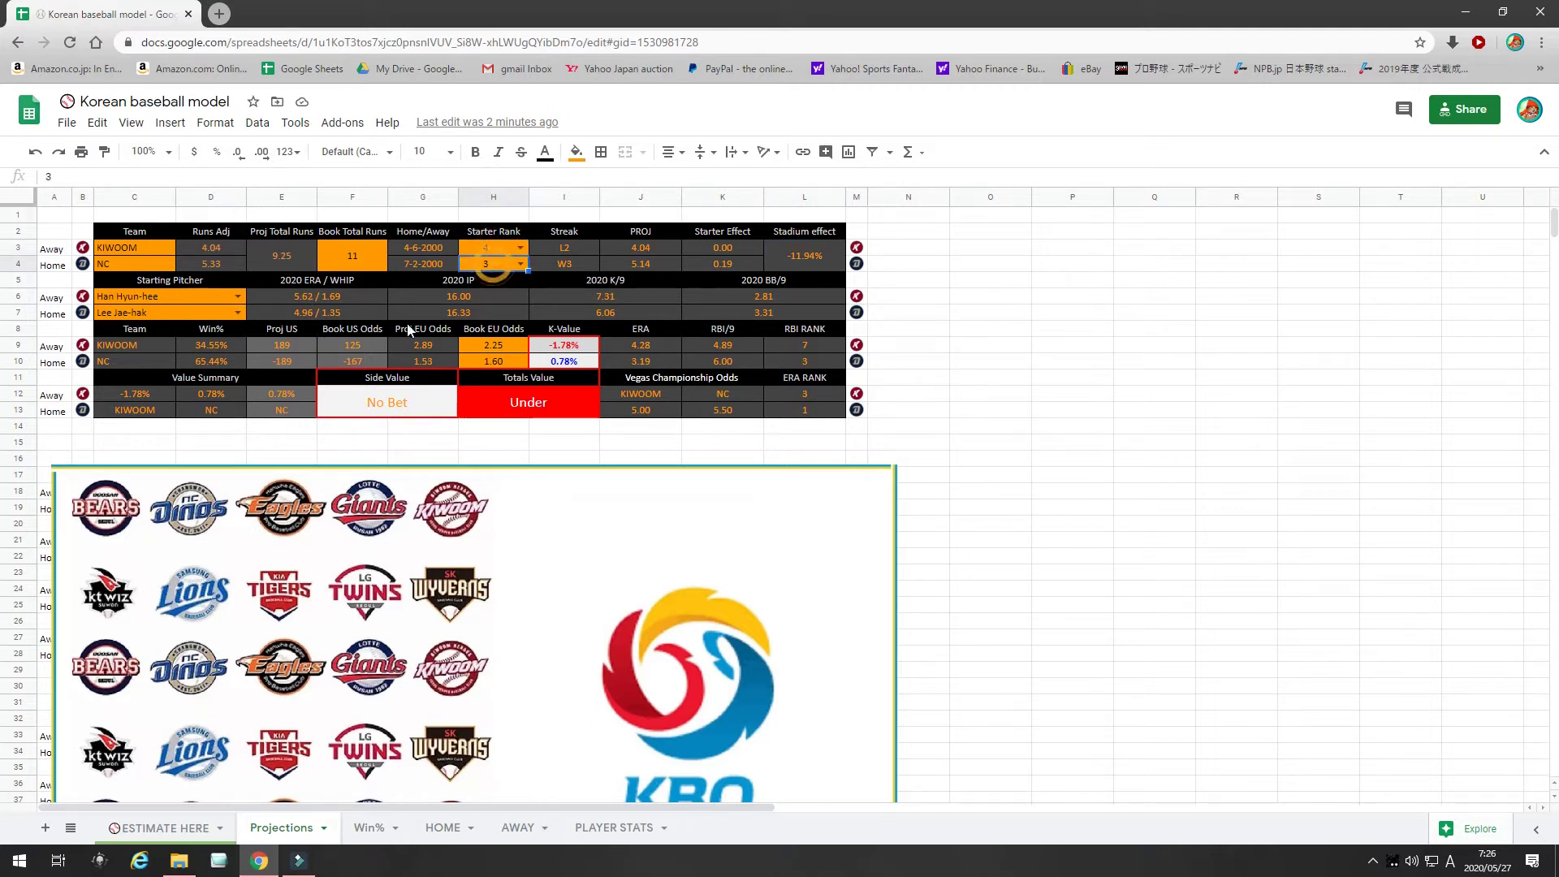
left_click(195, 315)
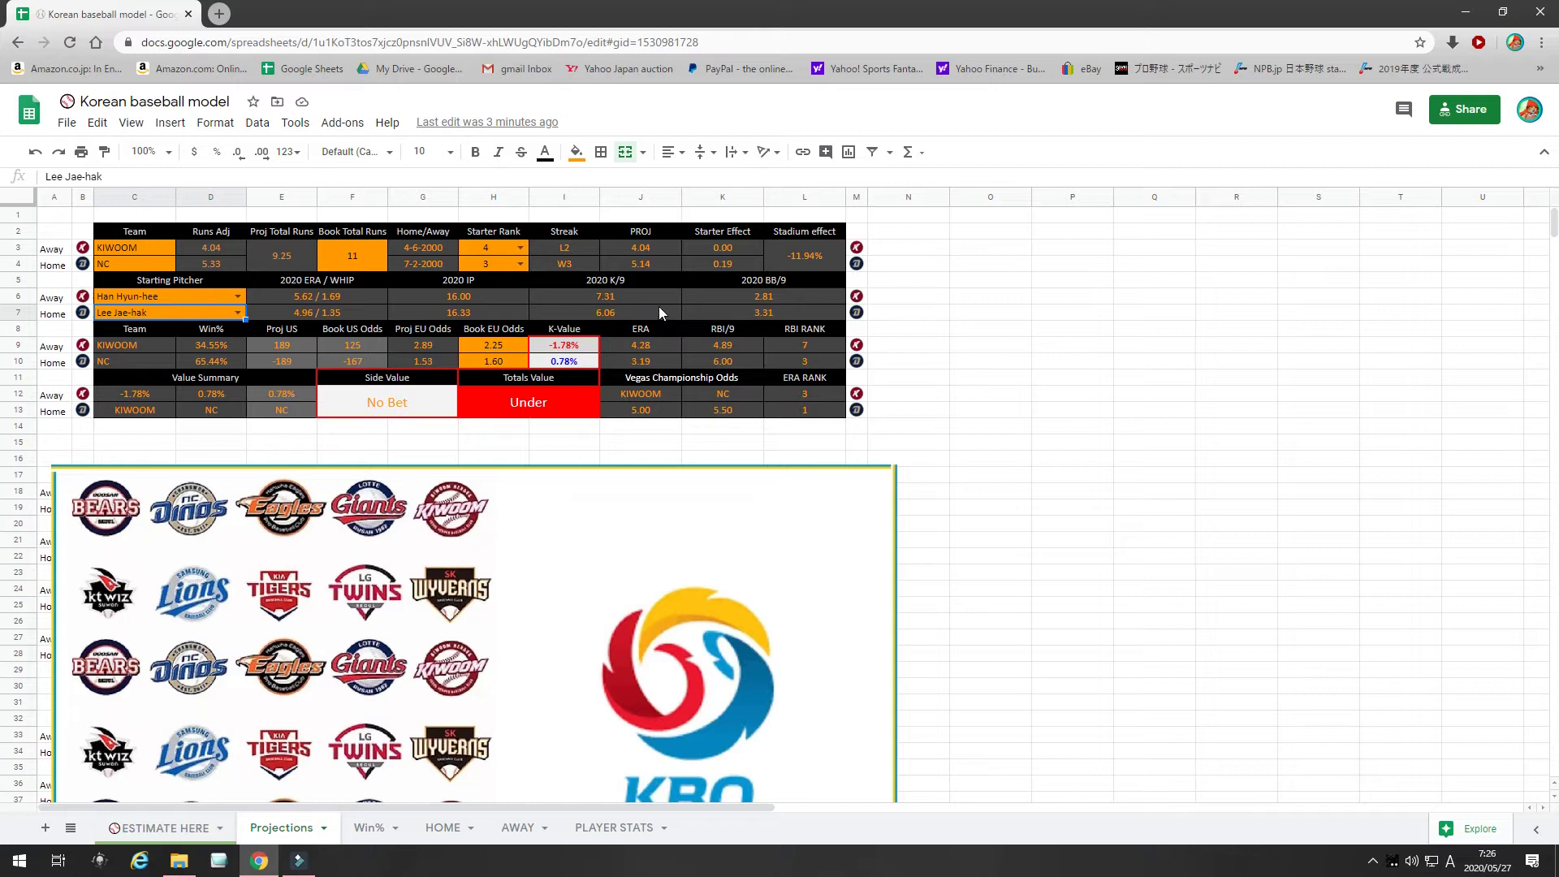
Compare the KIWOOM at NC win percentage, projected and book odds, K-Value and total runs, ending at the Totals Value pick
left_click(198, 362)
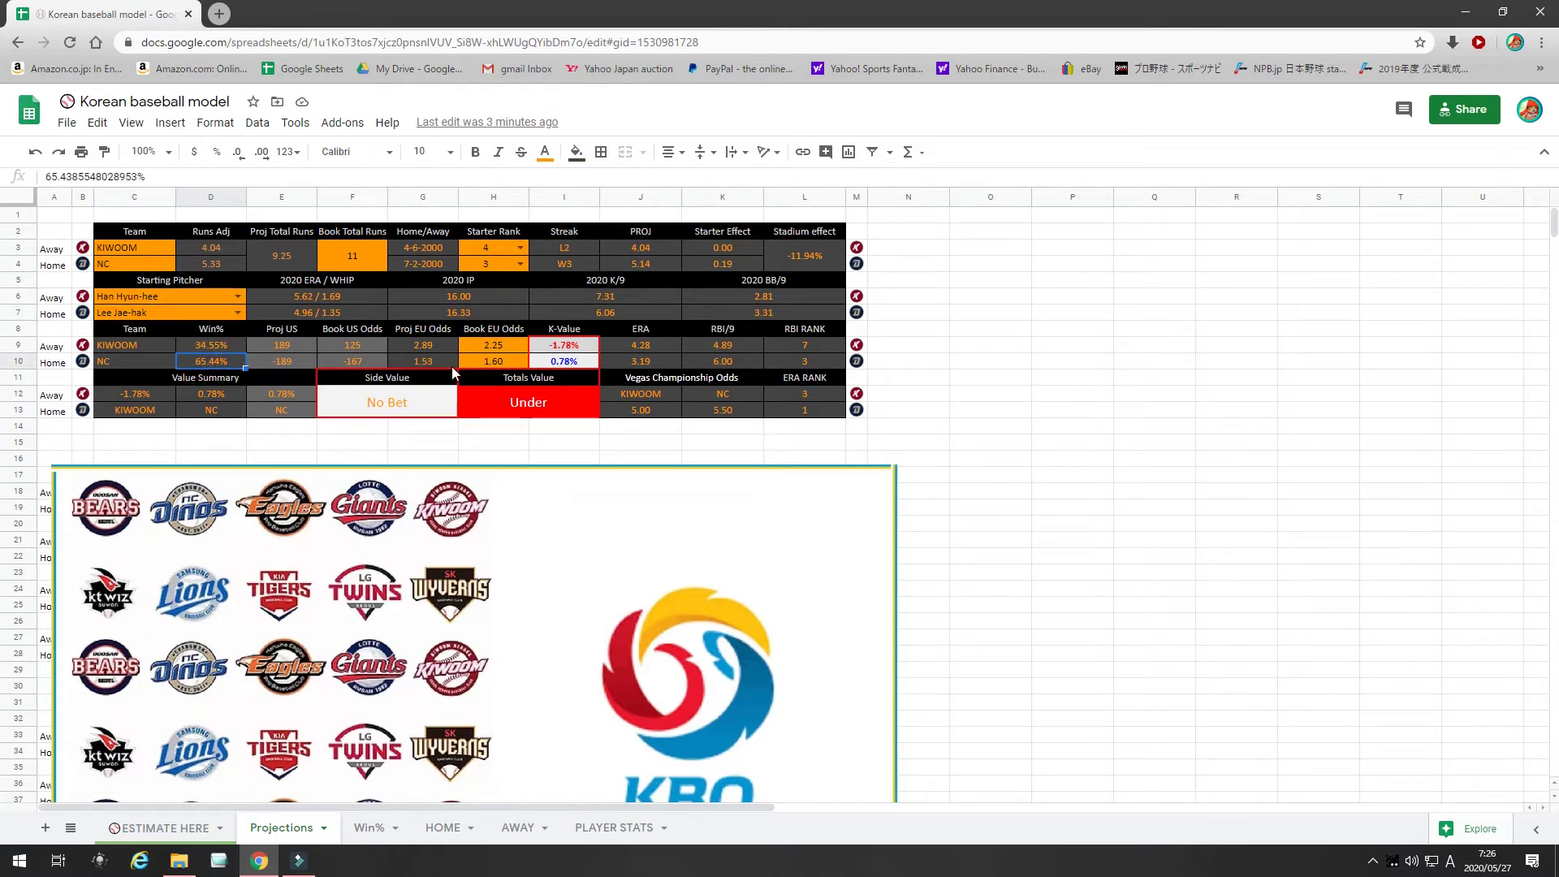
left_click(499, 364)
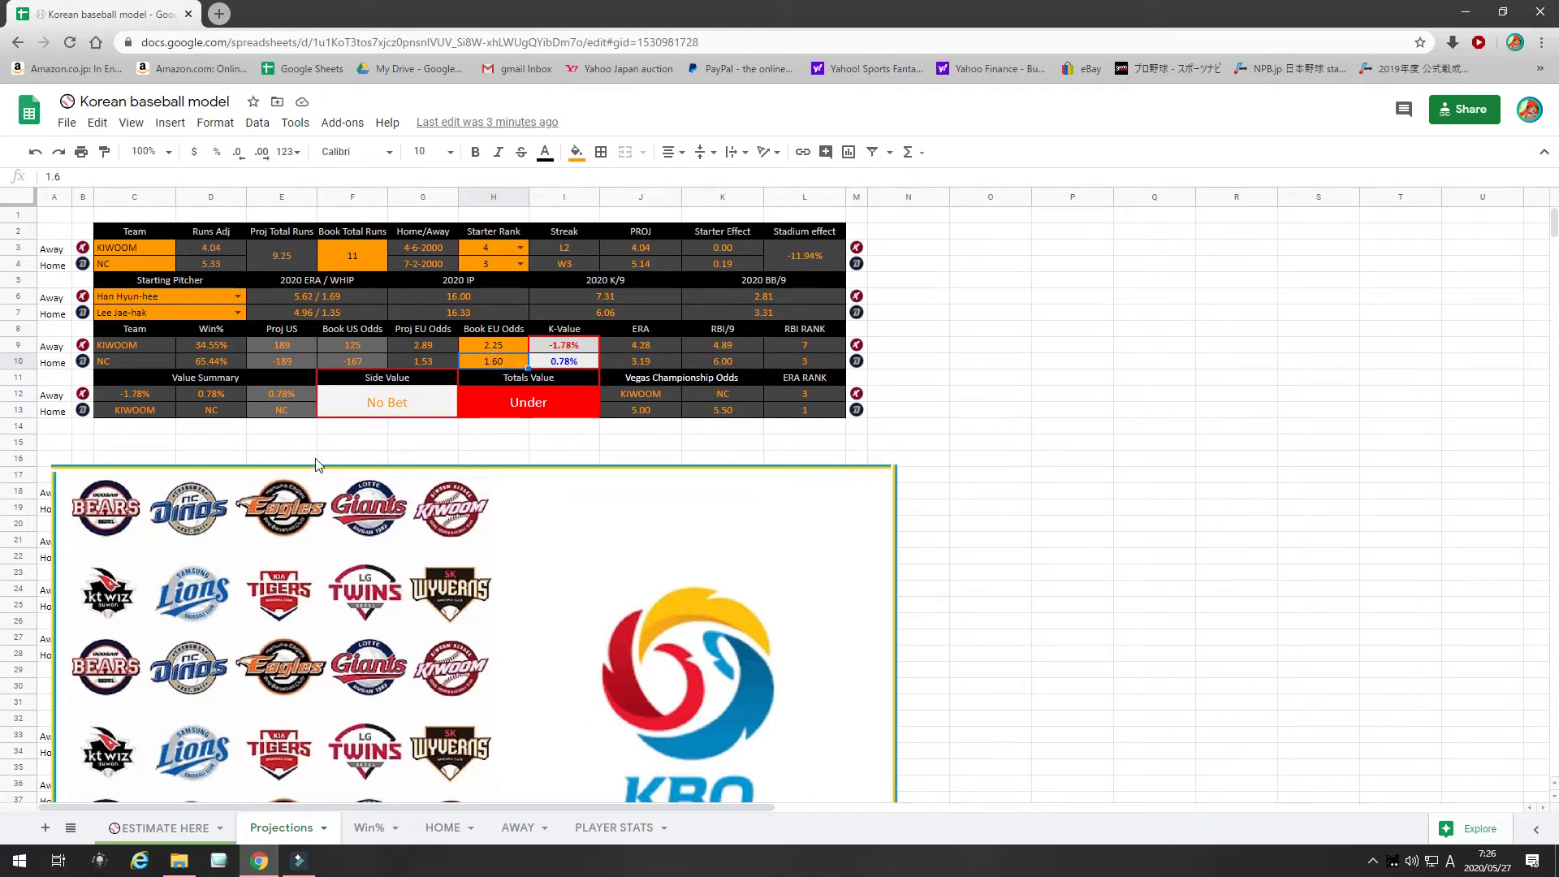
left_click(289, 360)
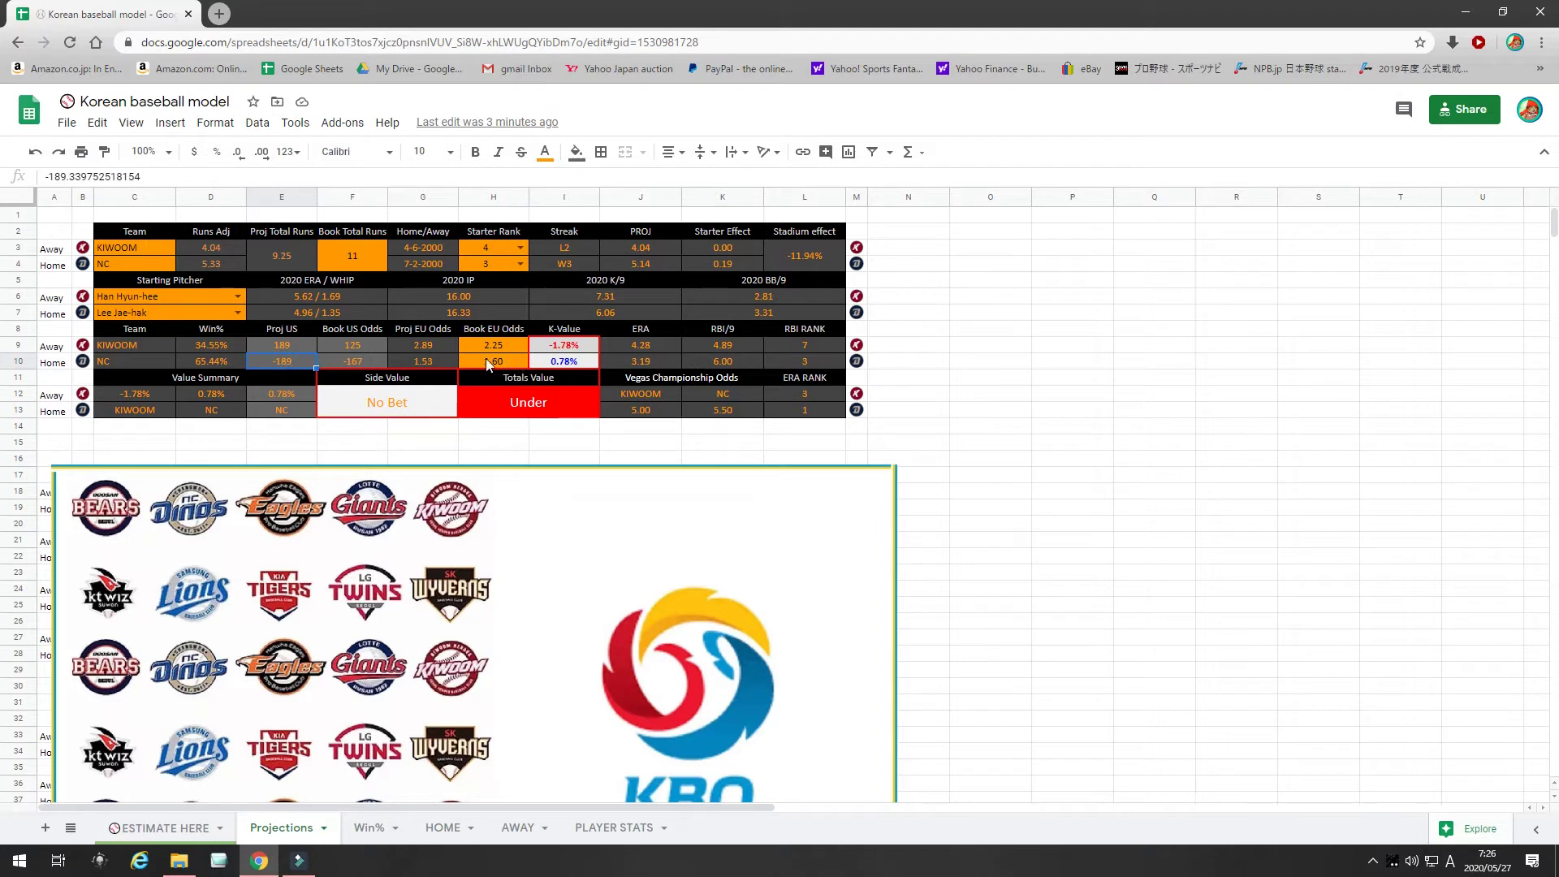
left_click(581, 365)
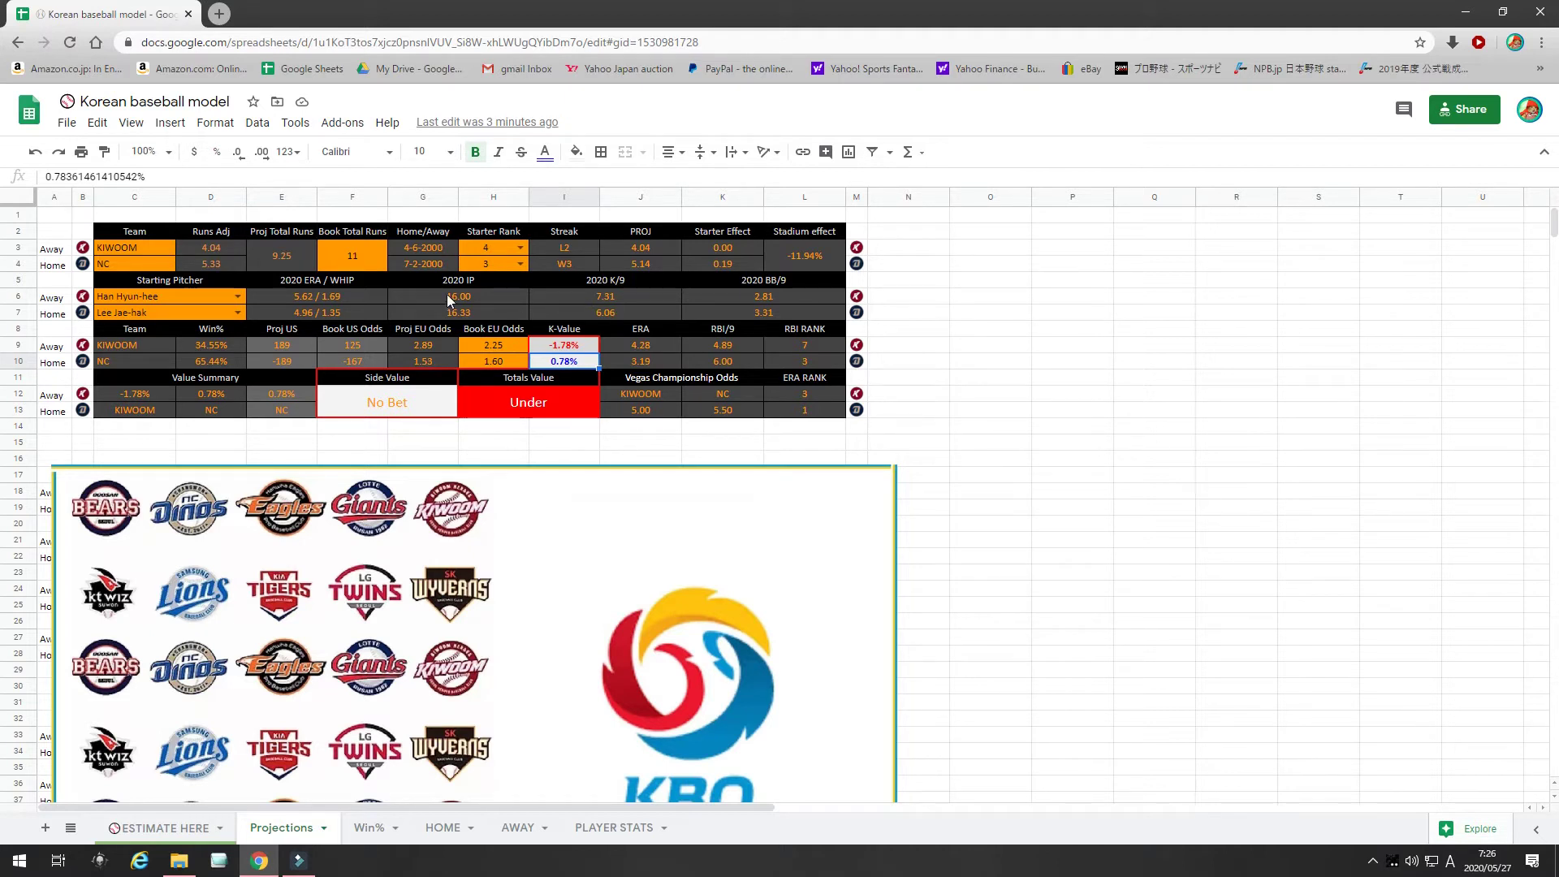
left_click(301, 253)
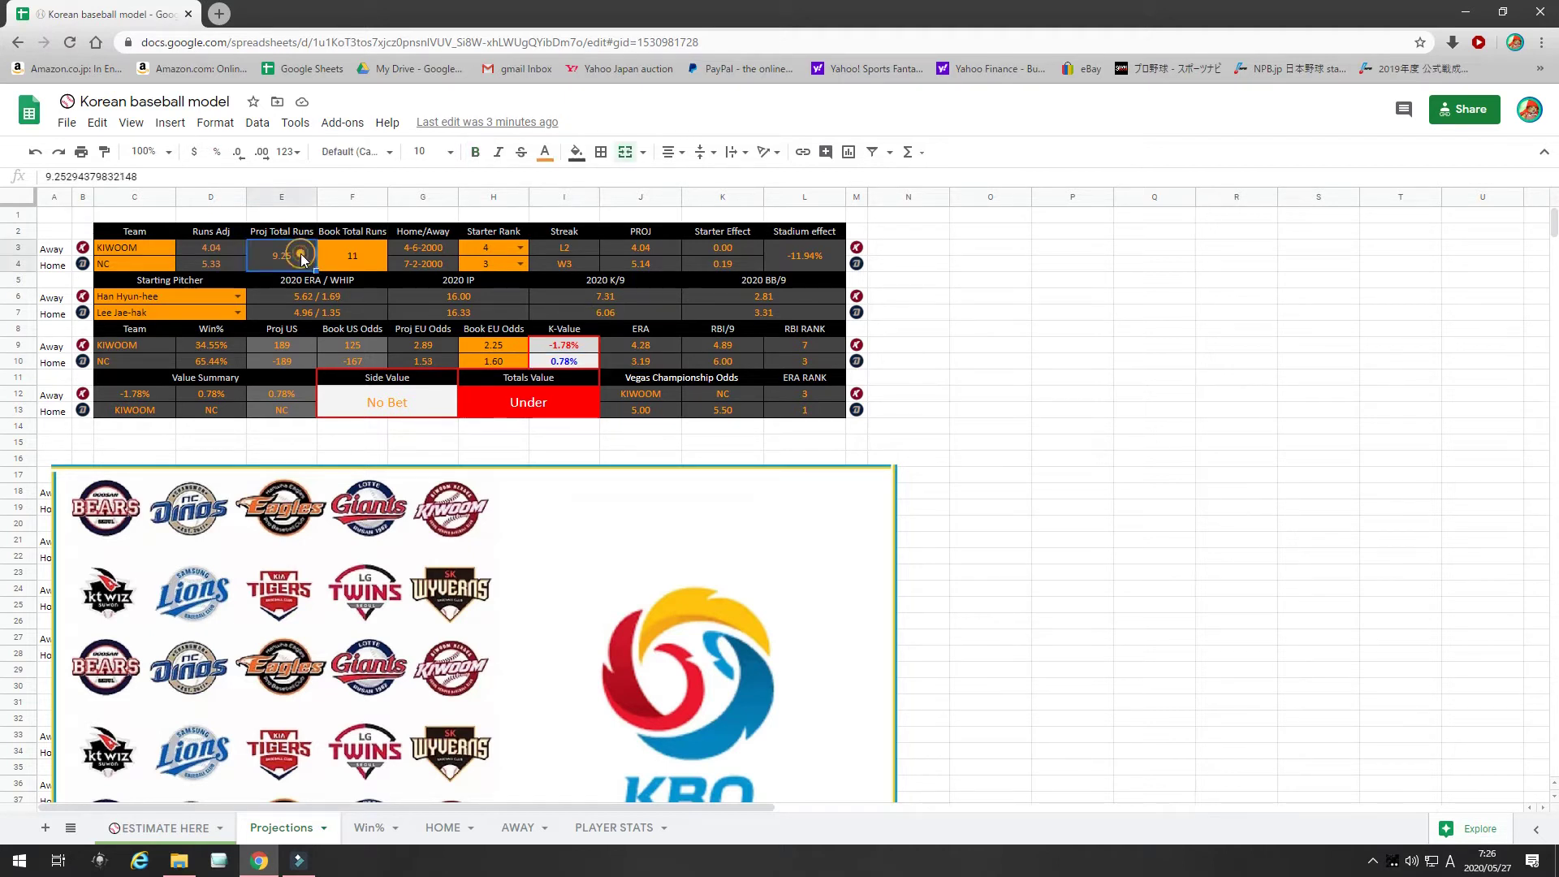
left_click(372, 256)
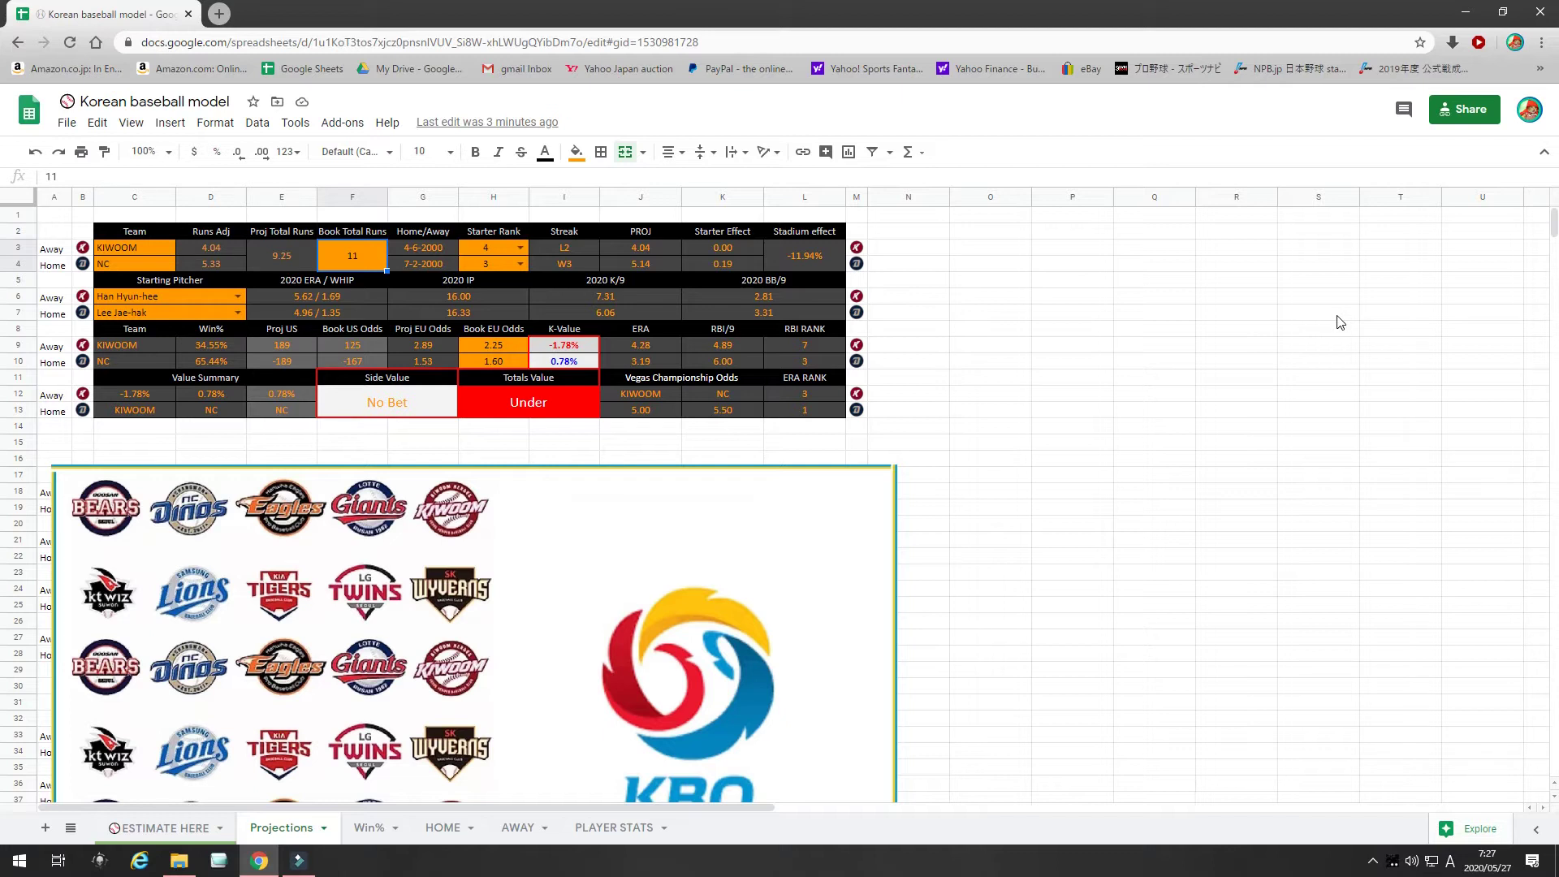
left_click(558, 414)
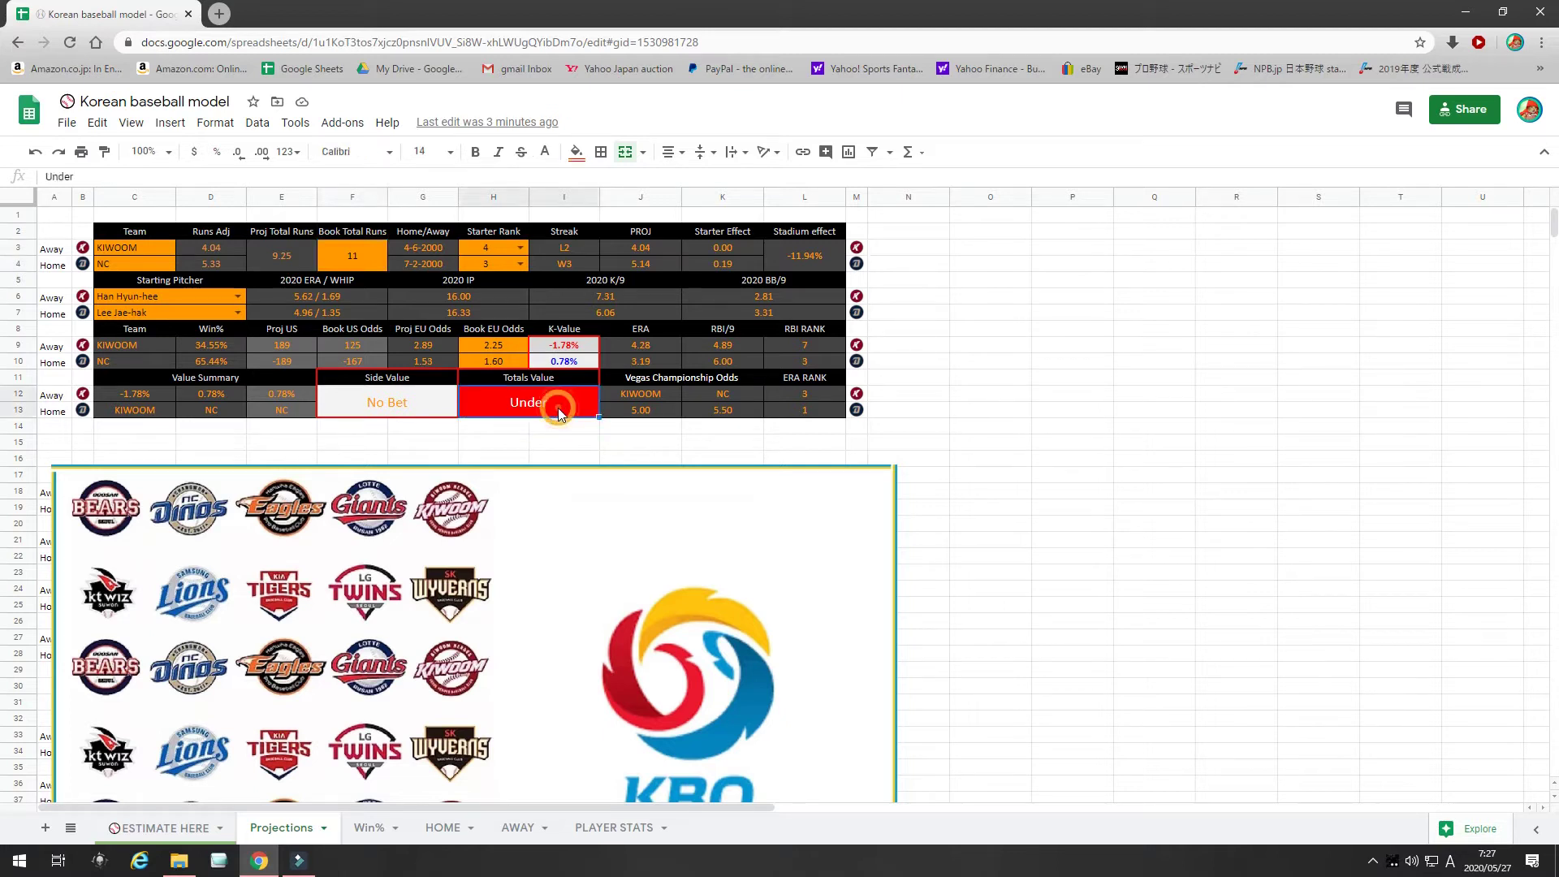
Delete the KBO team logos picture that covers the games below the KIWOOM at NC projection
left_click(1090, 333)
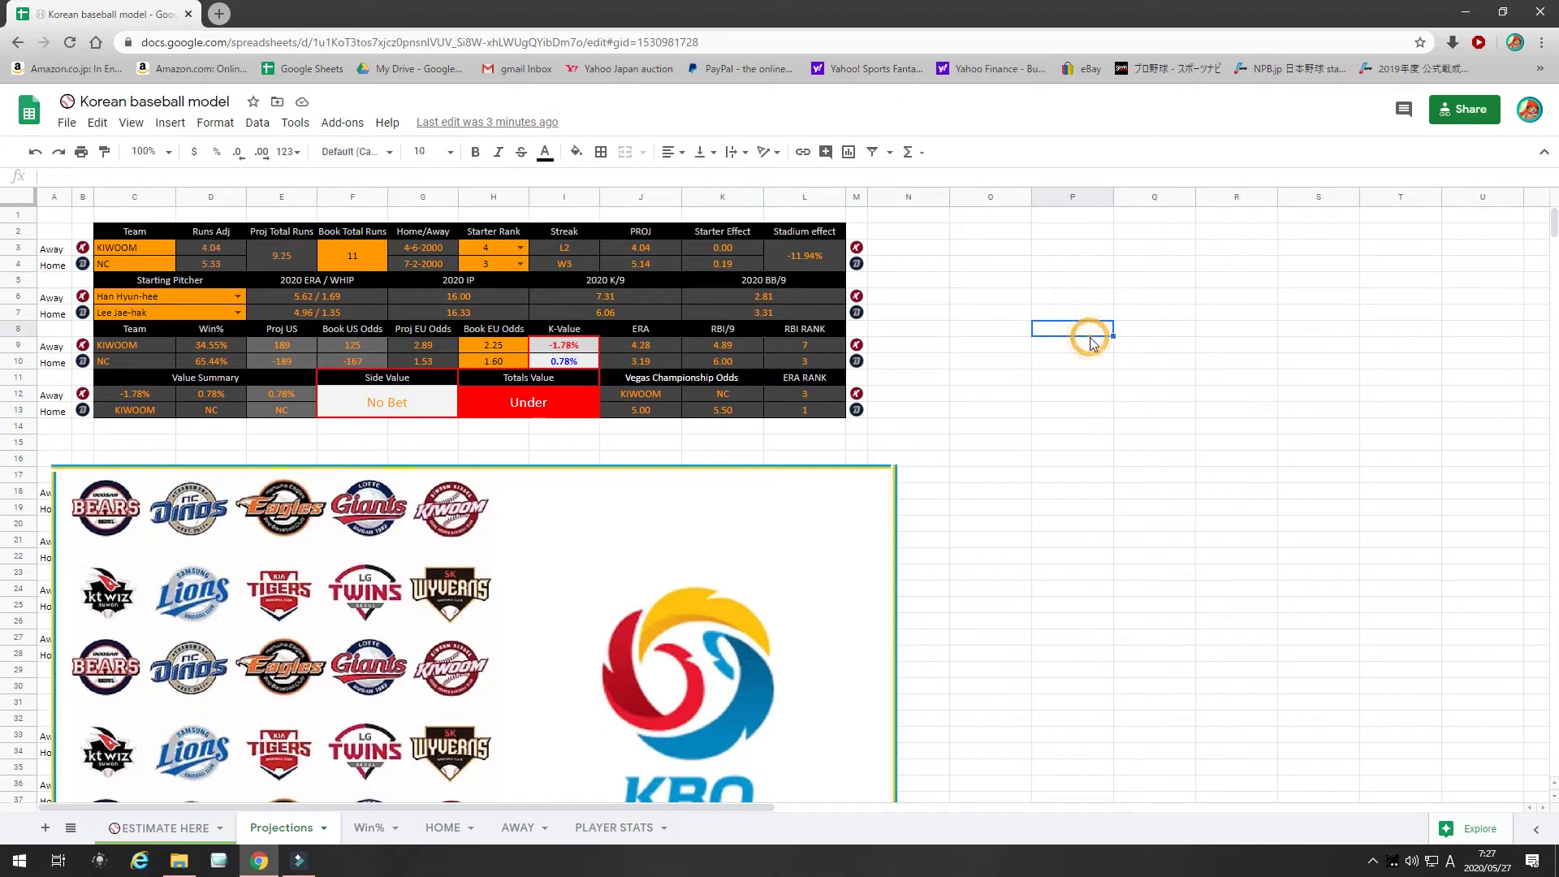
left_click(322, 538)
key("Delete")
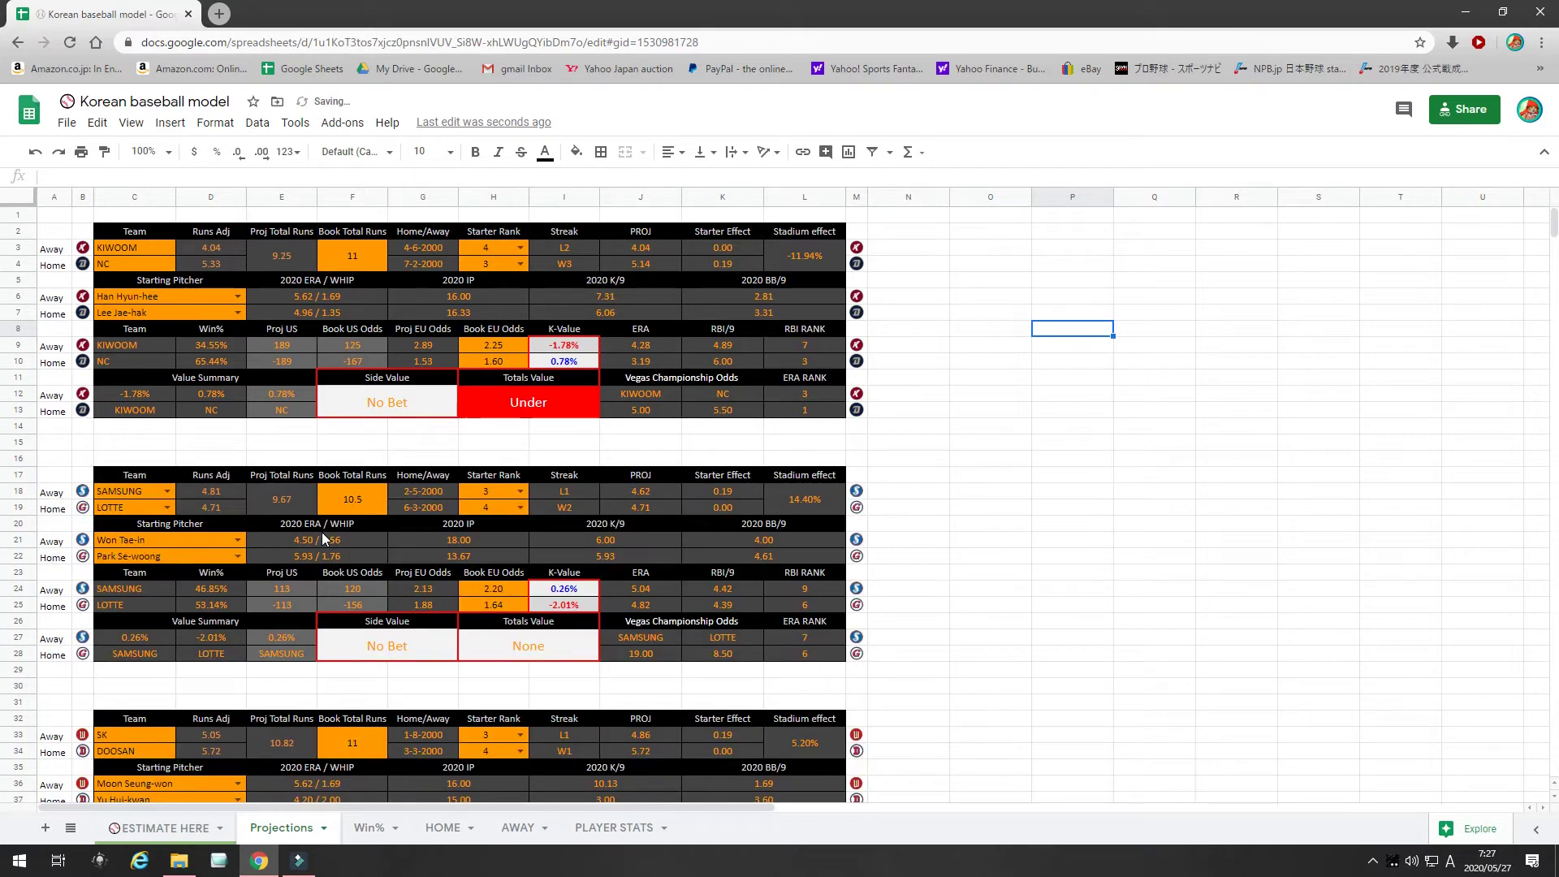
Examine the SAMSUNG at LOTTE game's adjusted runs, projected total runs, RBI and ERA ranks, and home/away record
left_click(136, 490)
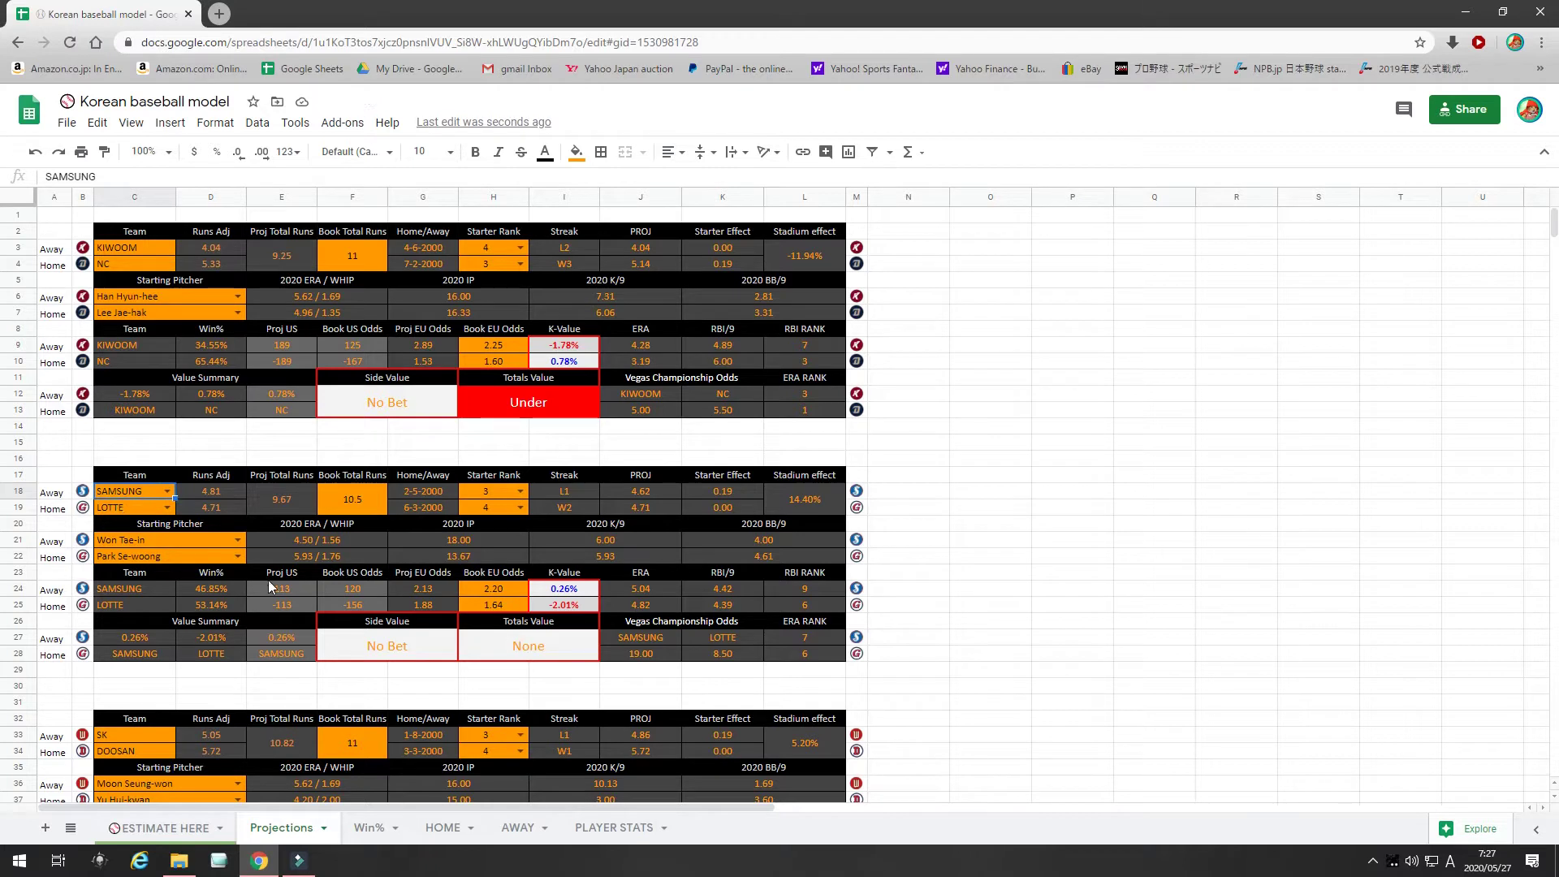
left_click(207, 492)
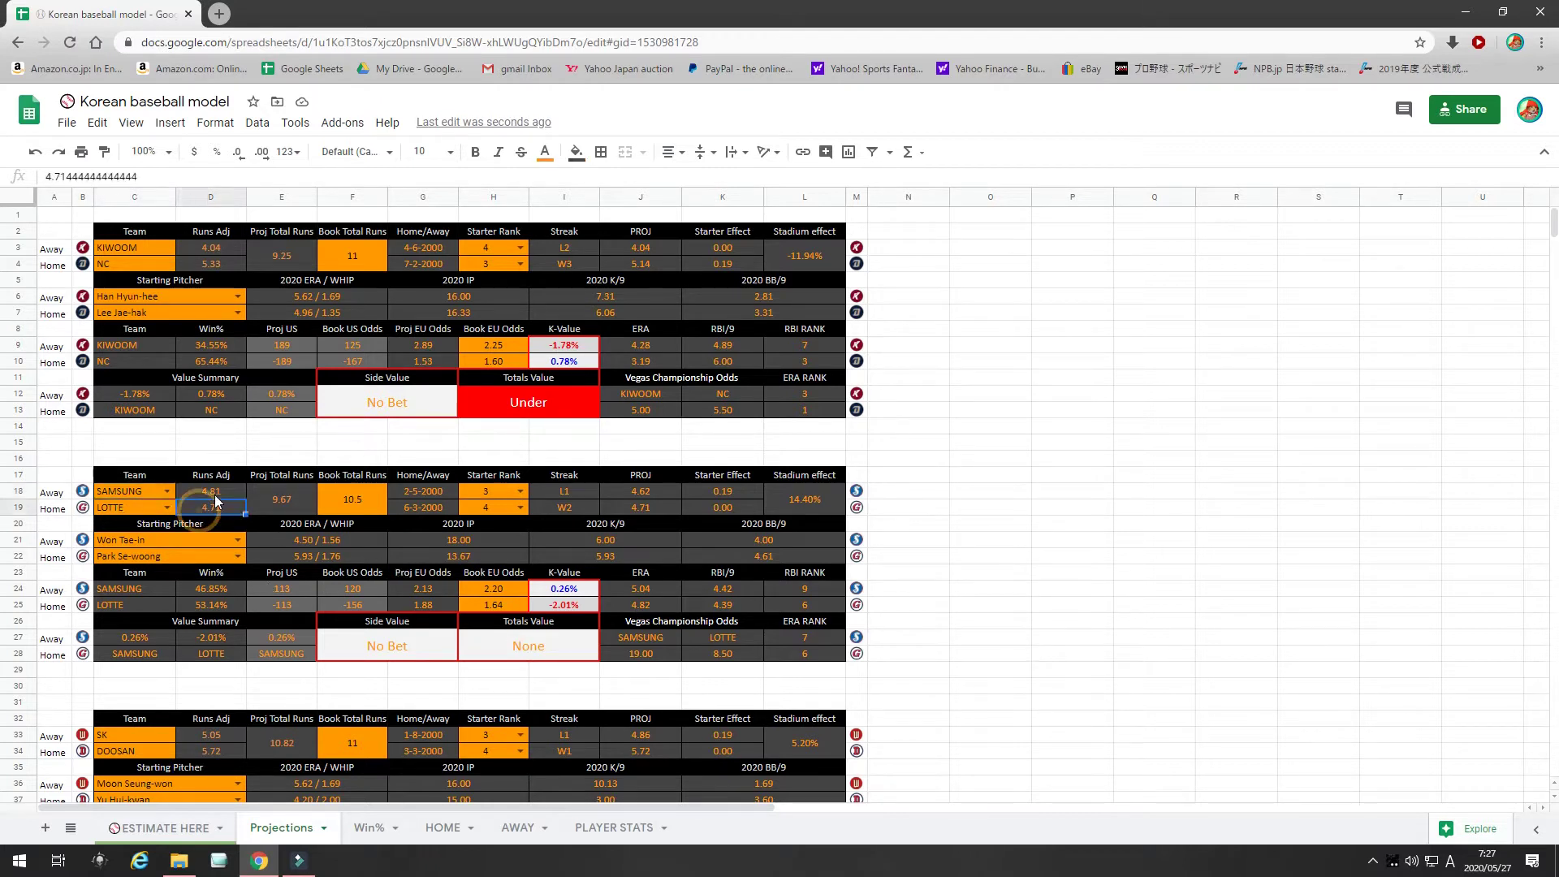
left_click(281, 505)
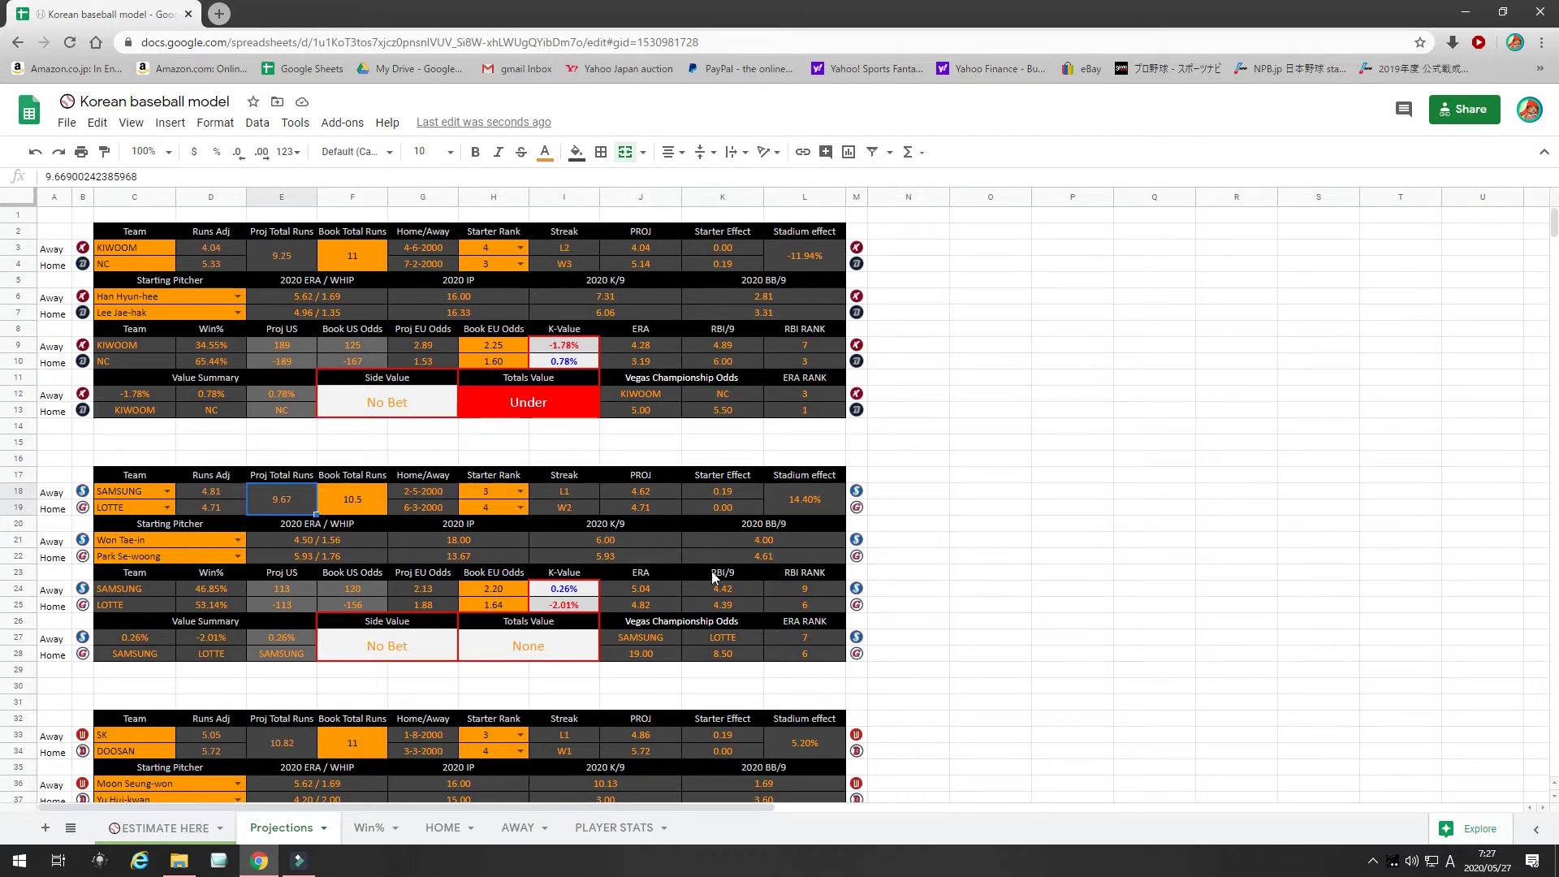
left_click(815, 590)
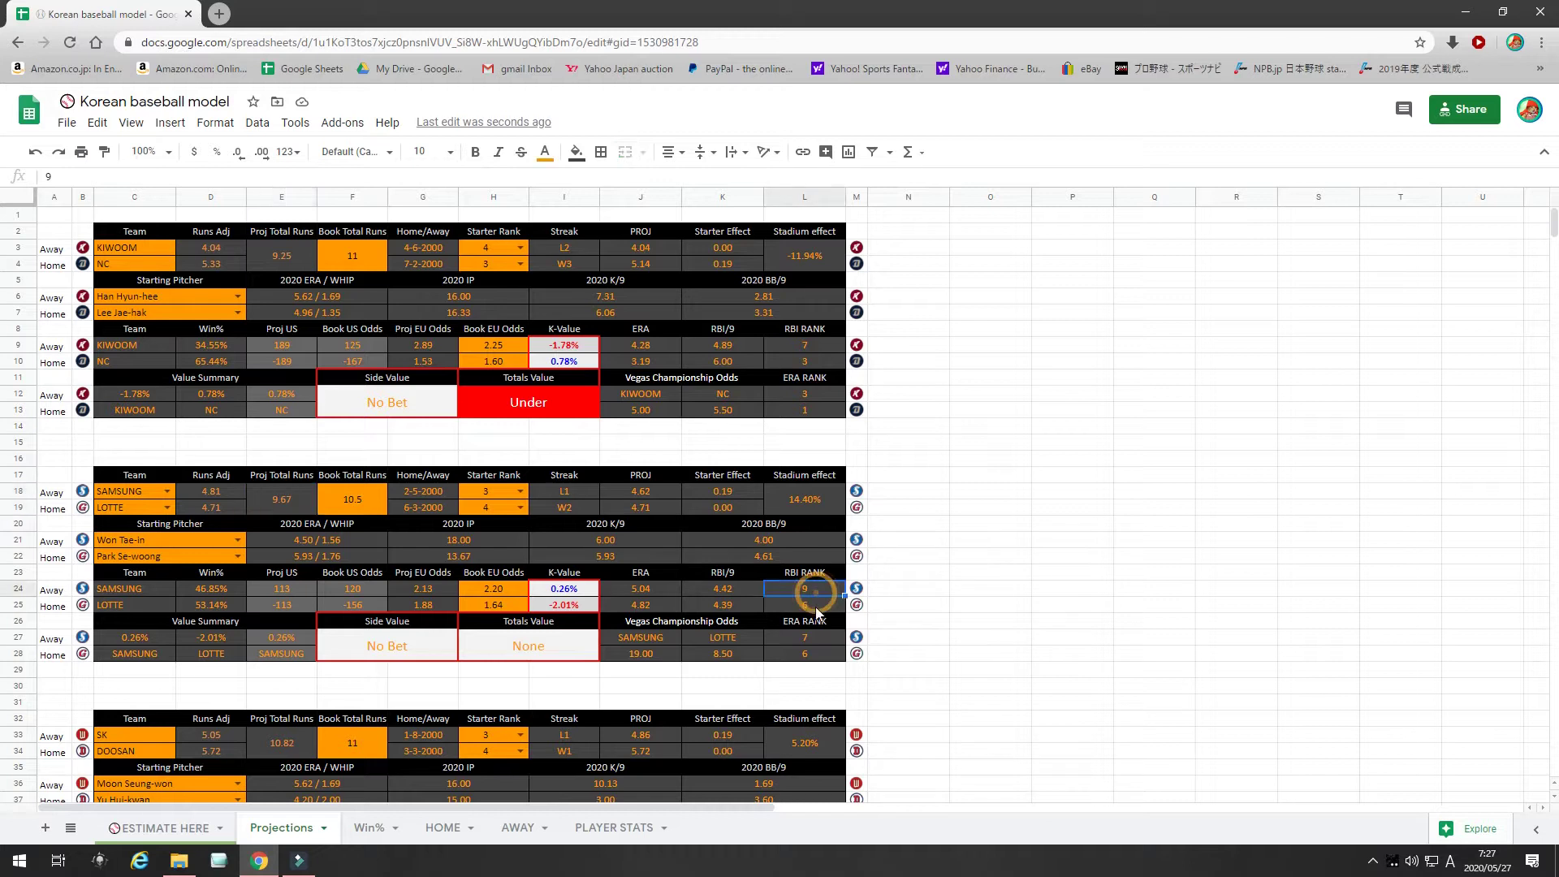
left_click(814, 625)
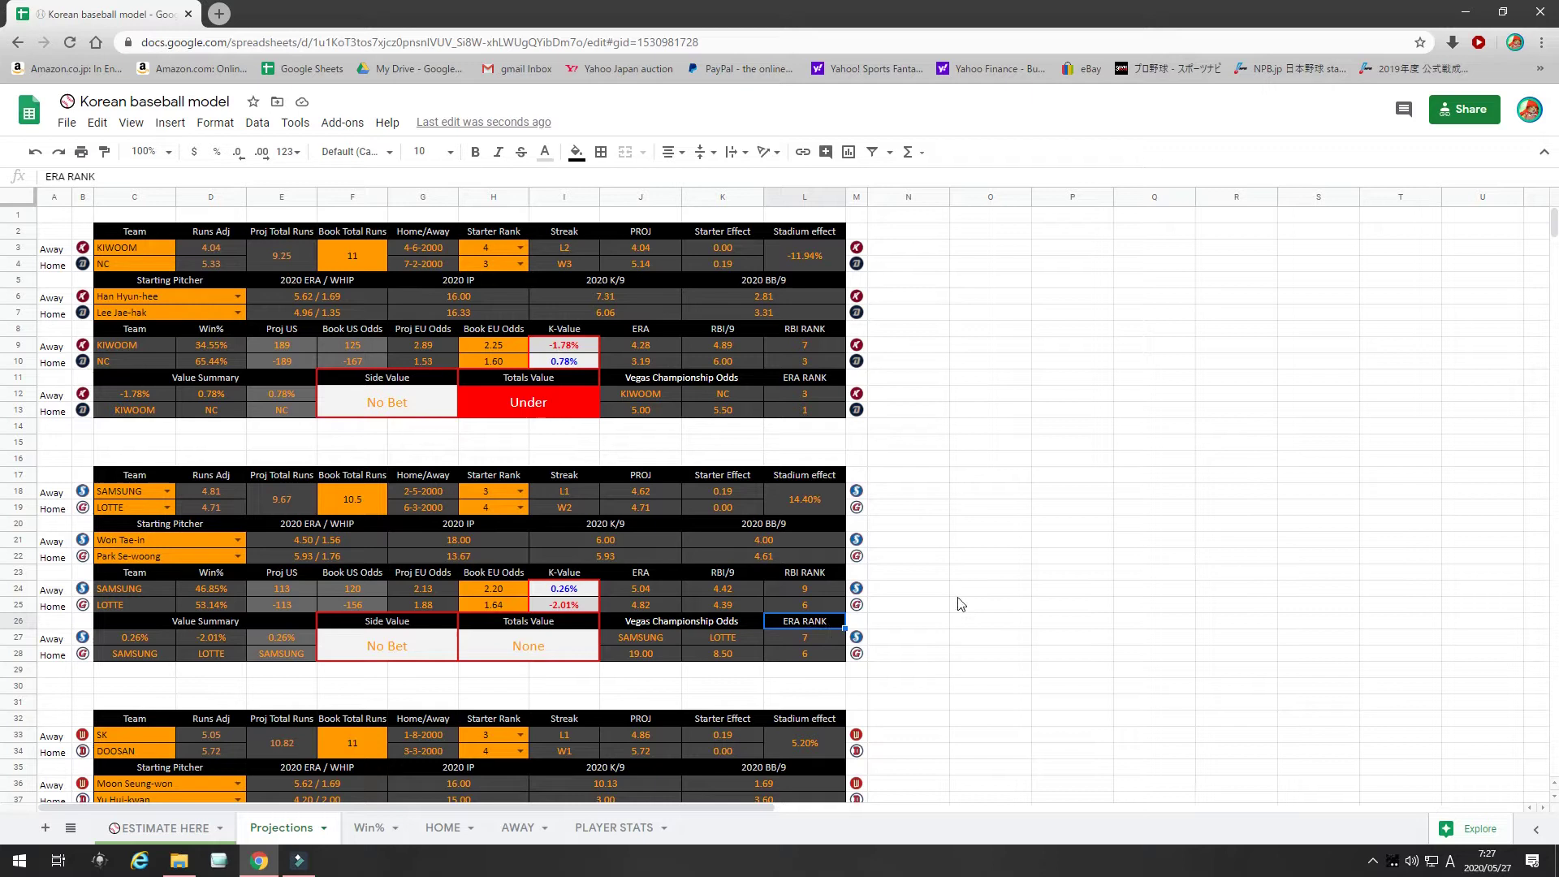
left_click(1016, 595)
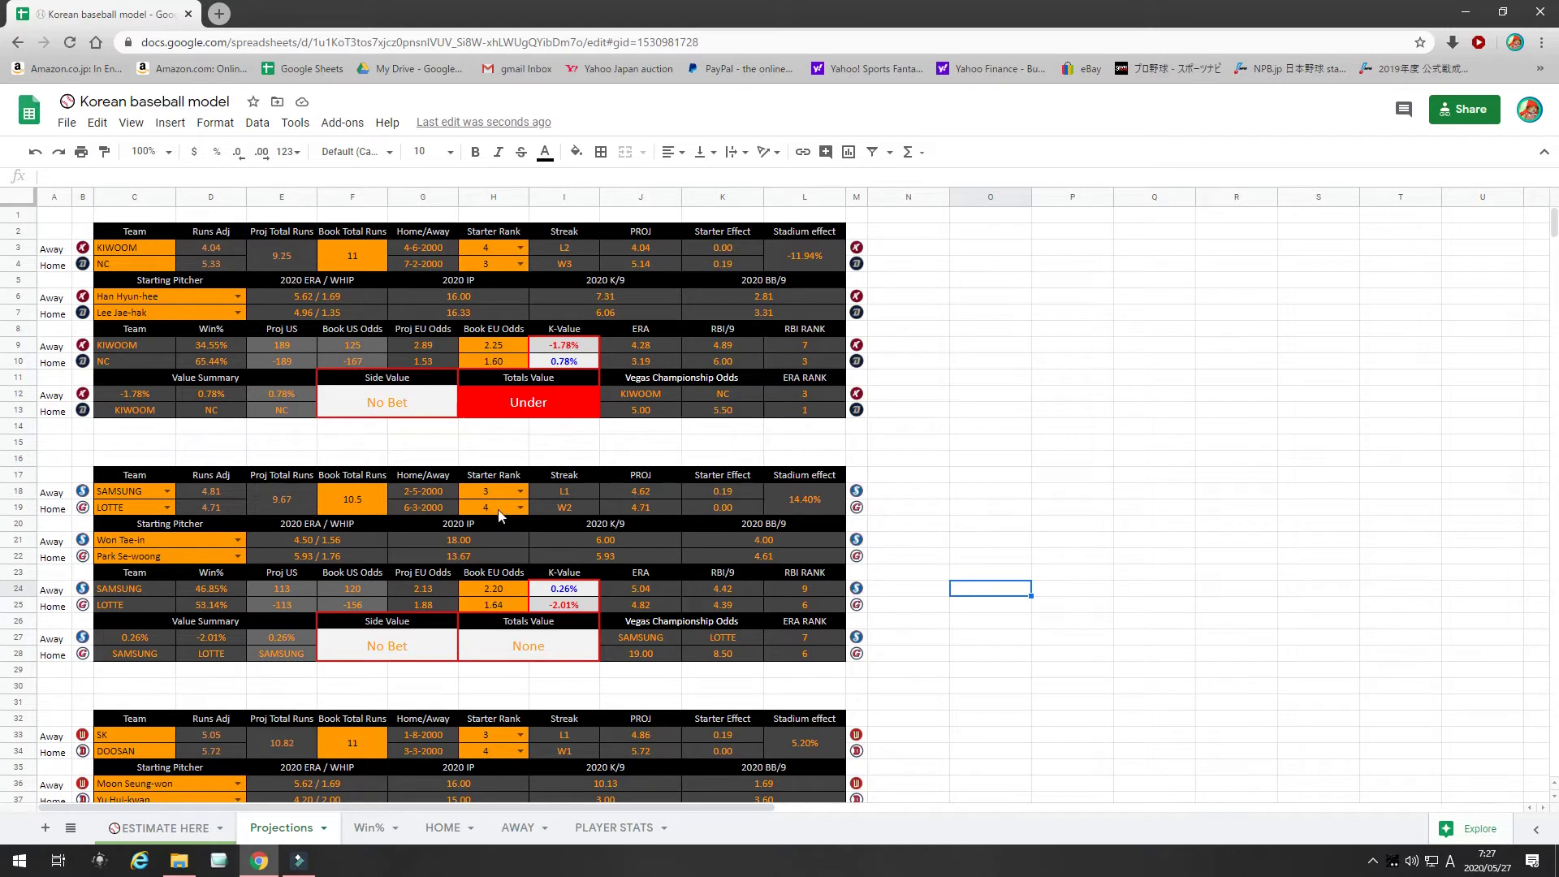
left_click(410, 511)
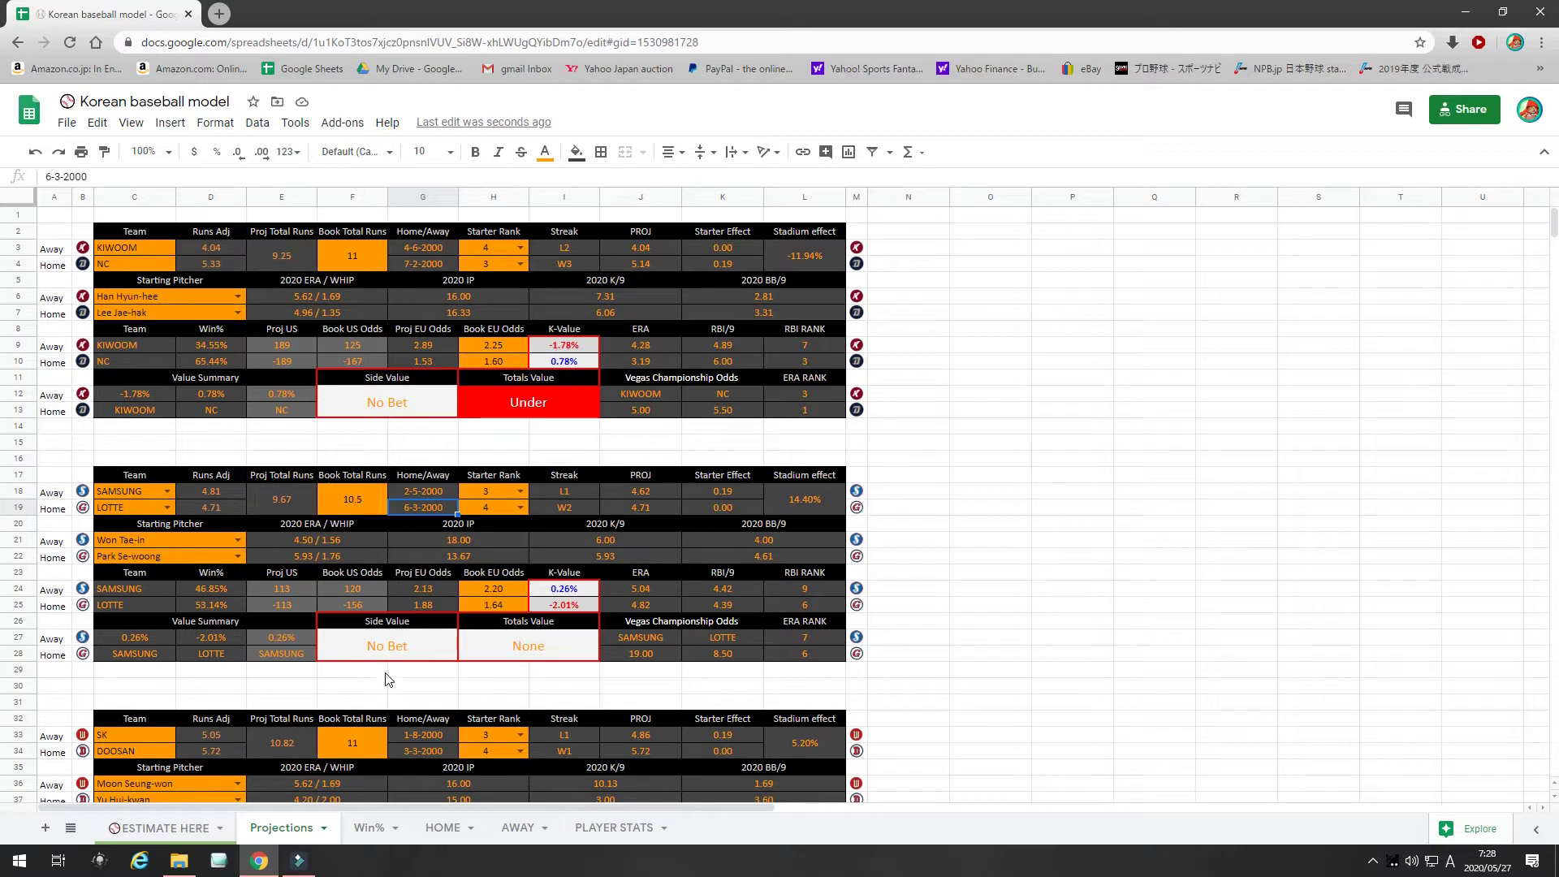
Compare the win percentages with the projected and book EU odds for both teams in the SAMSUNG at LOTTE game
left_click(211, 605)
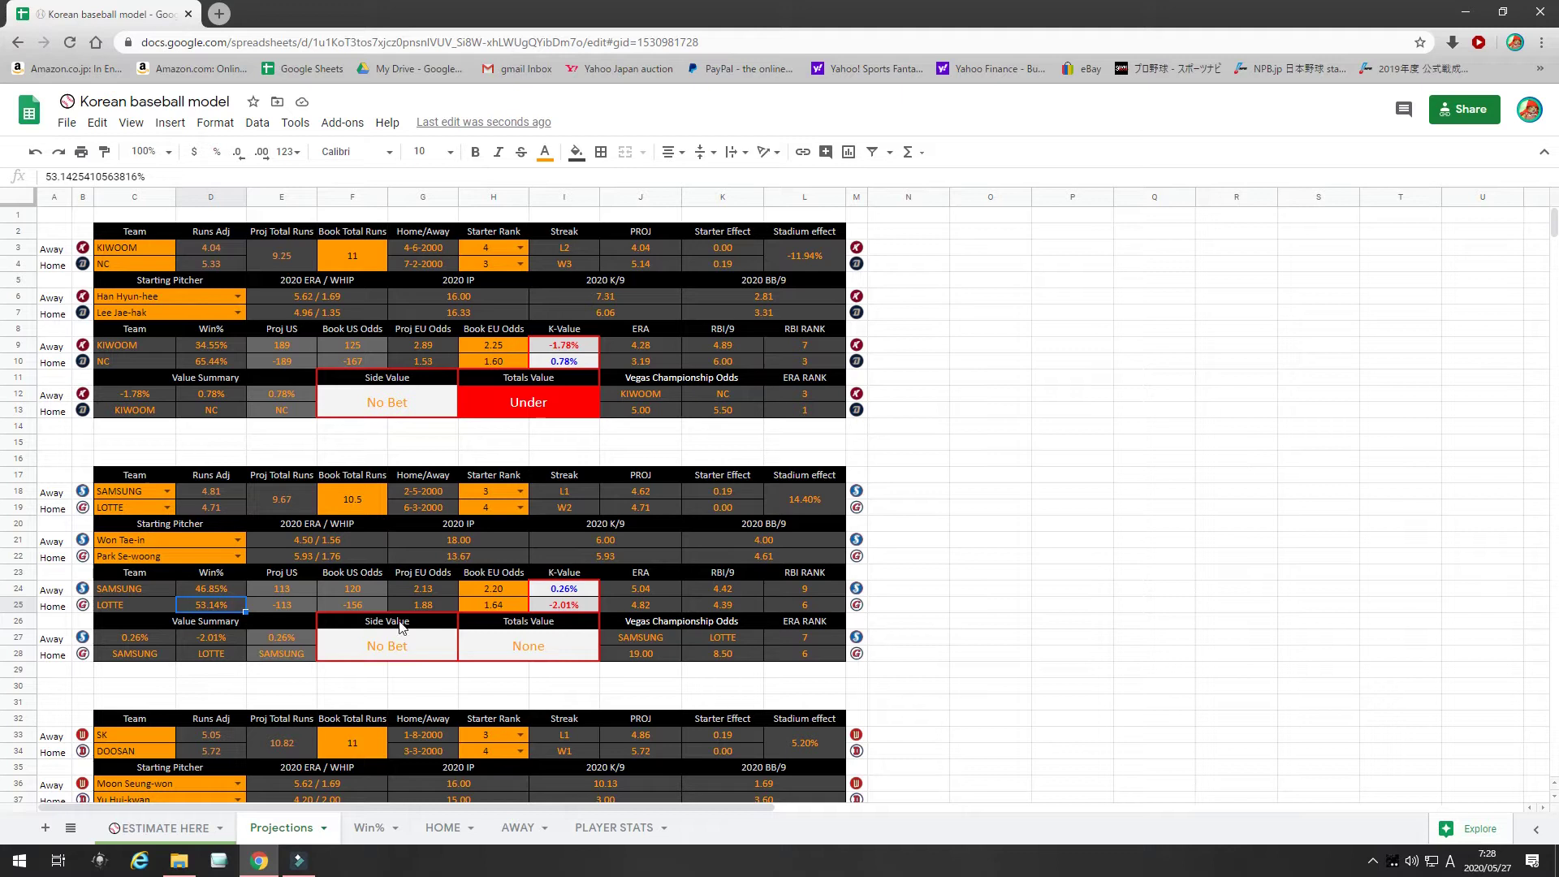
left_click(424, 604)
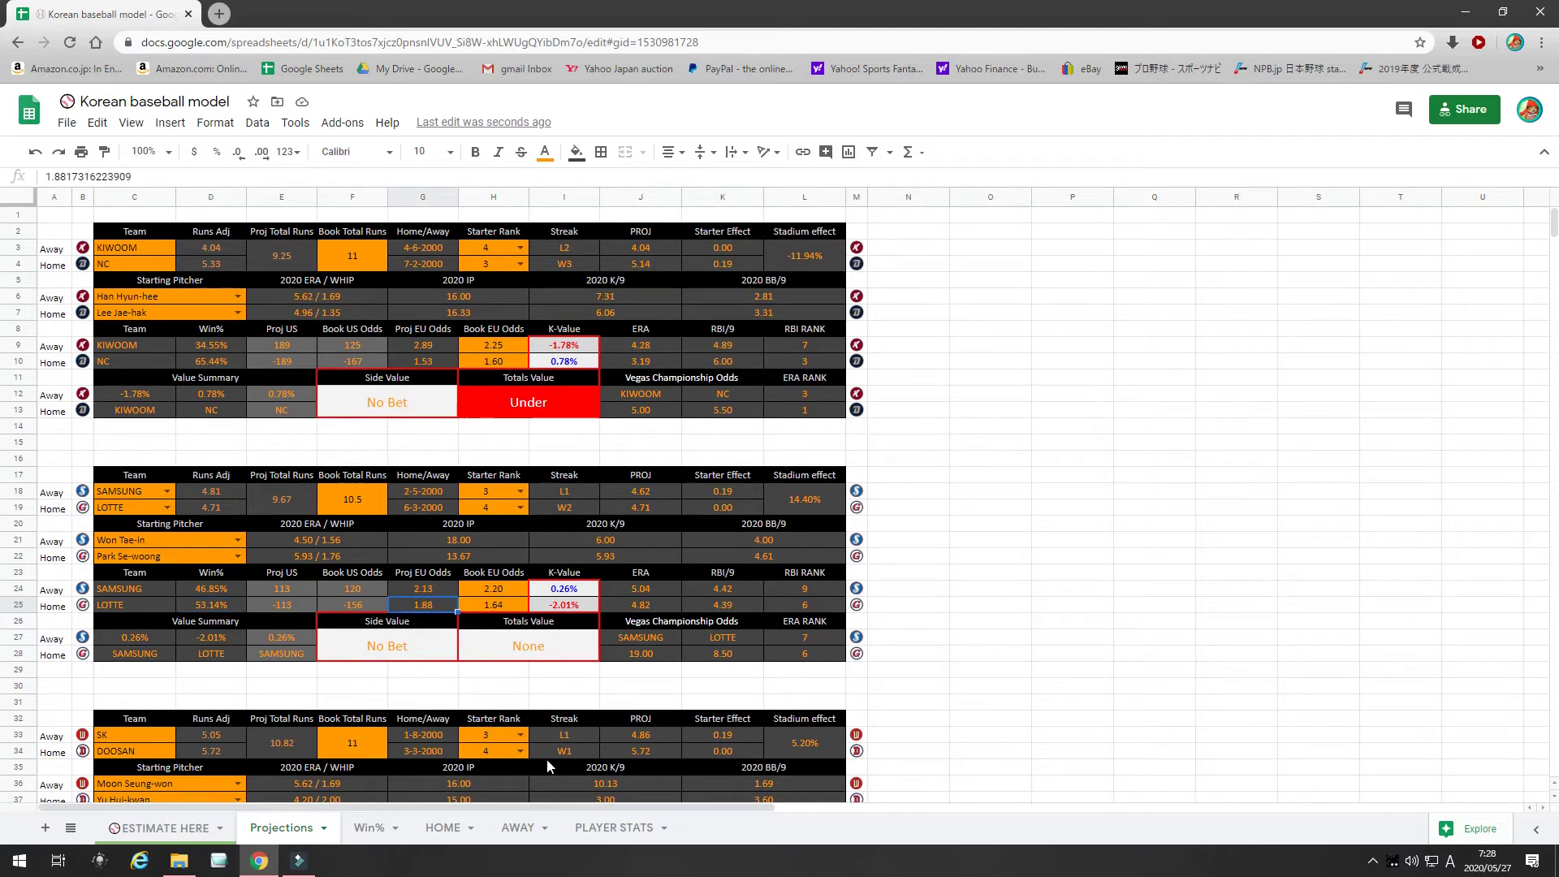
left_click(484, 608)
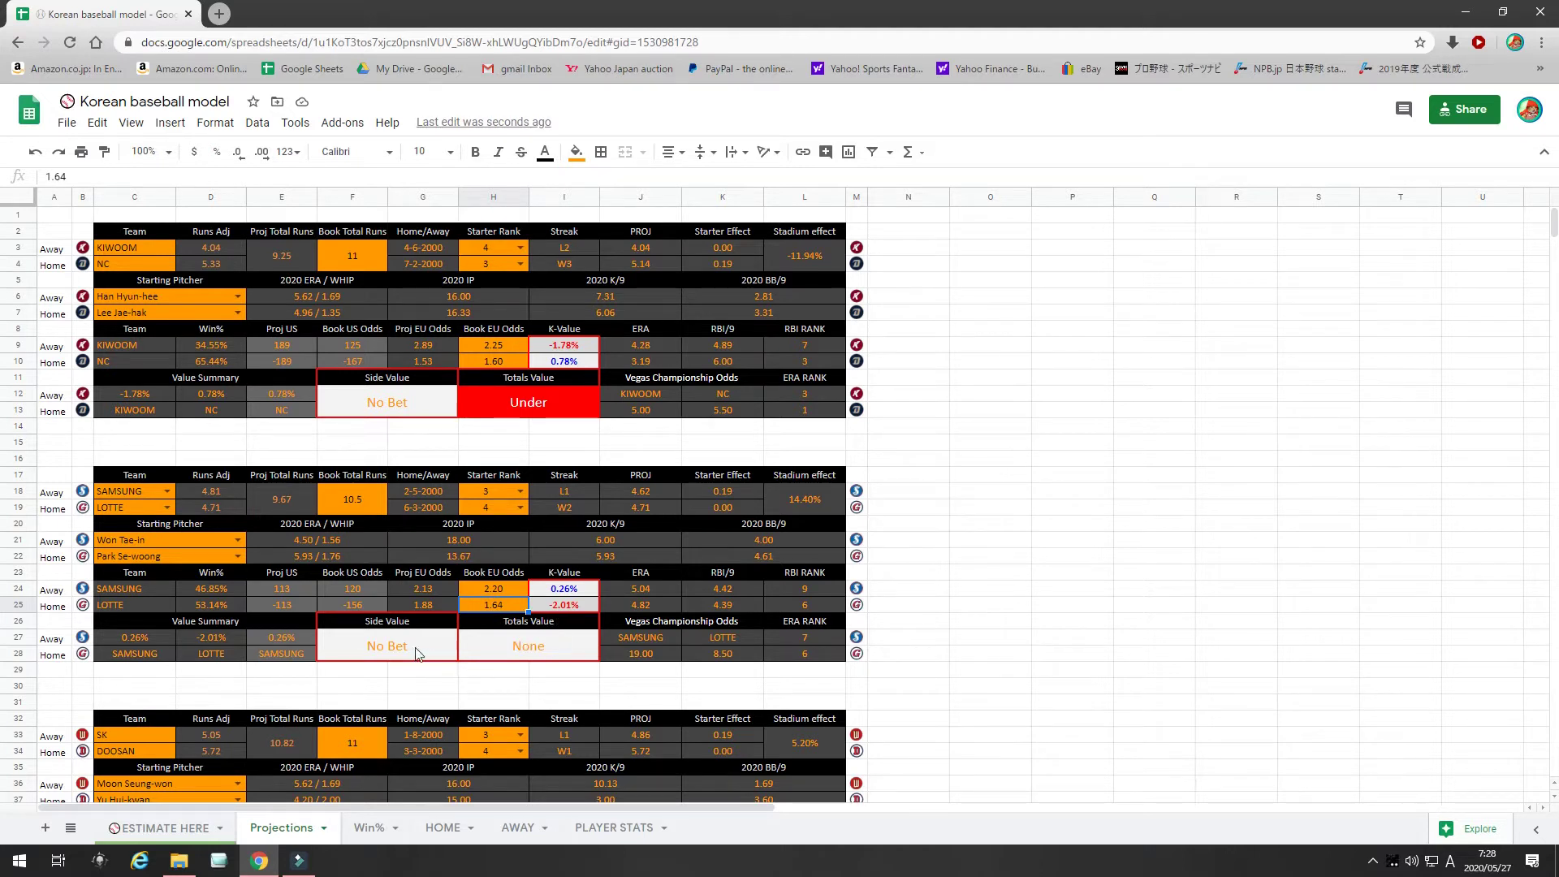
left_click(195, 573)
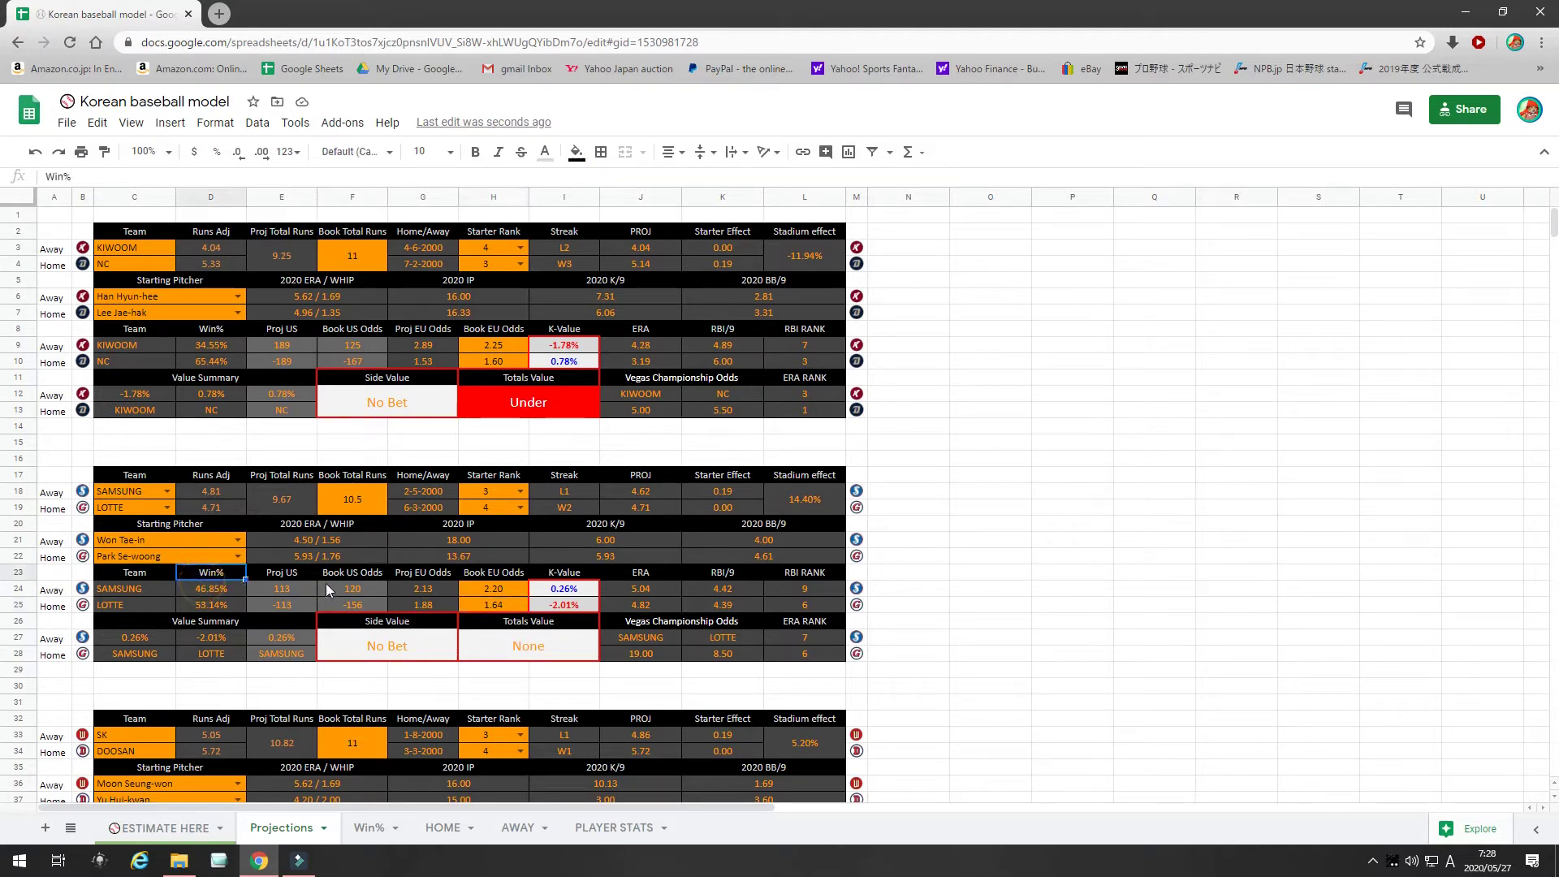
left_click(491, 586)
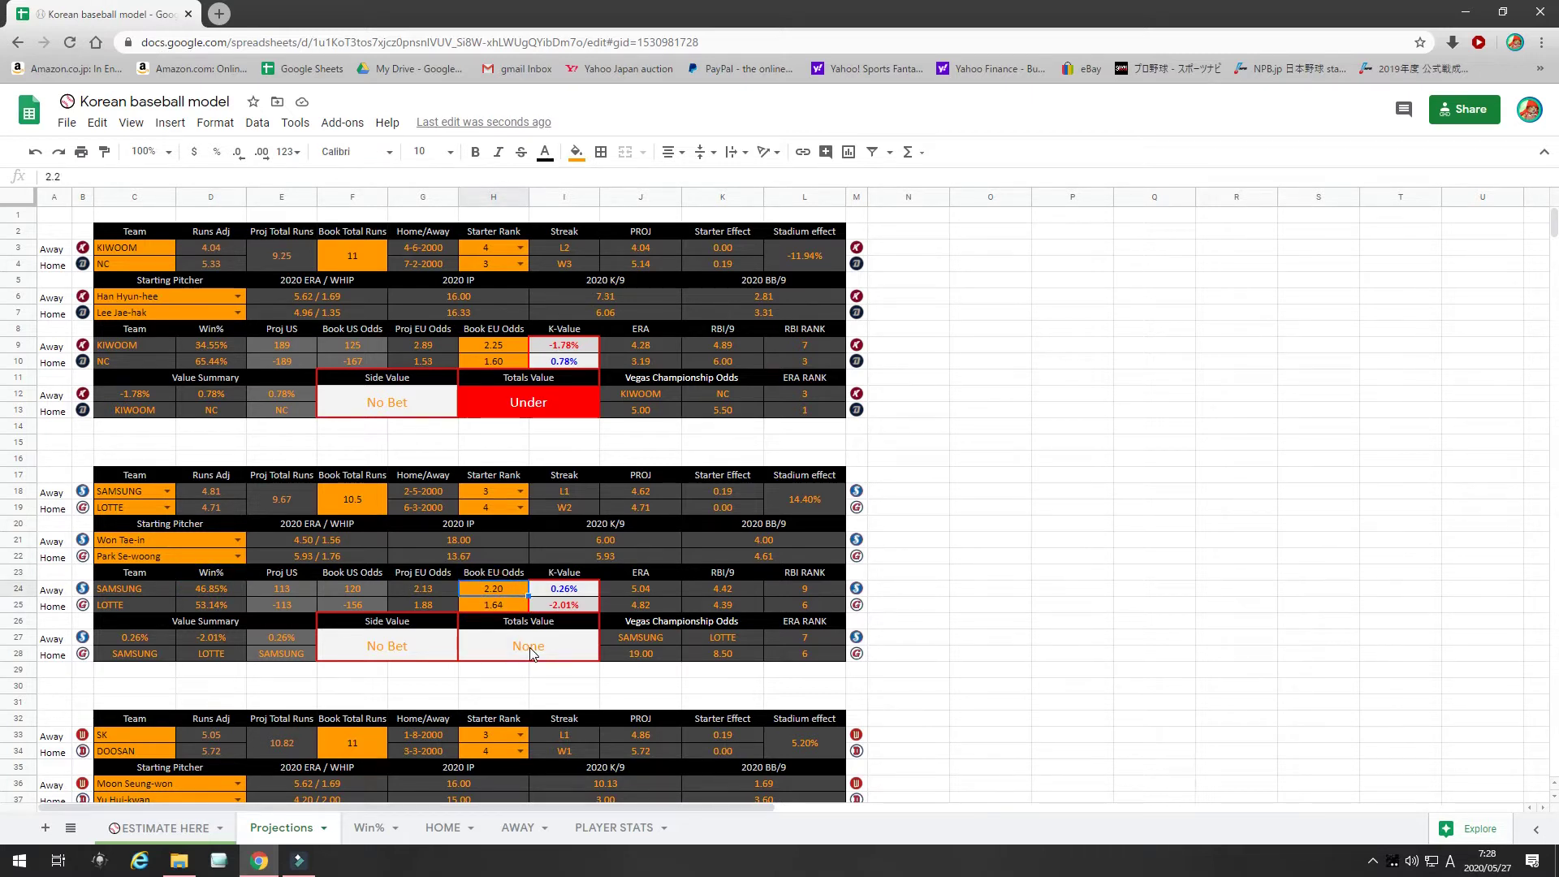
left_click(420, 586)
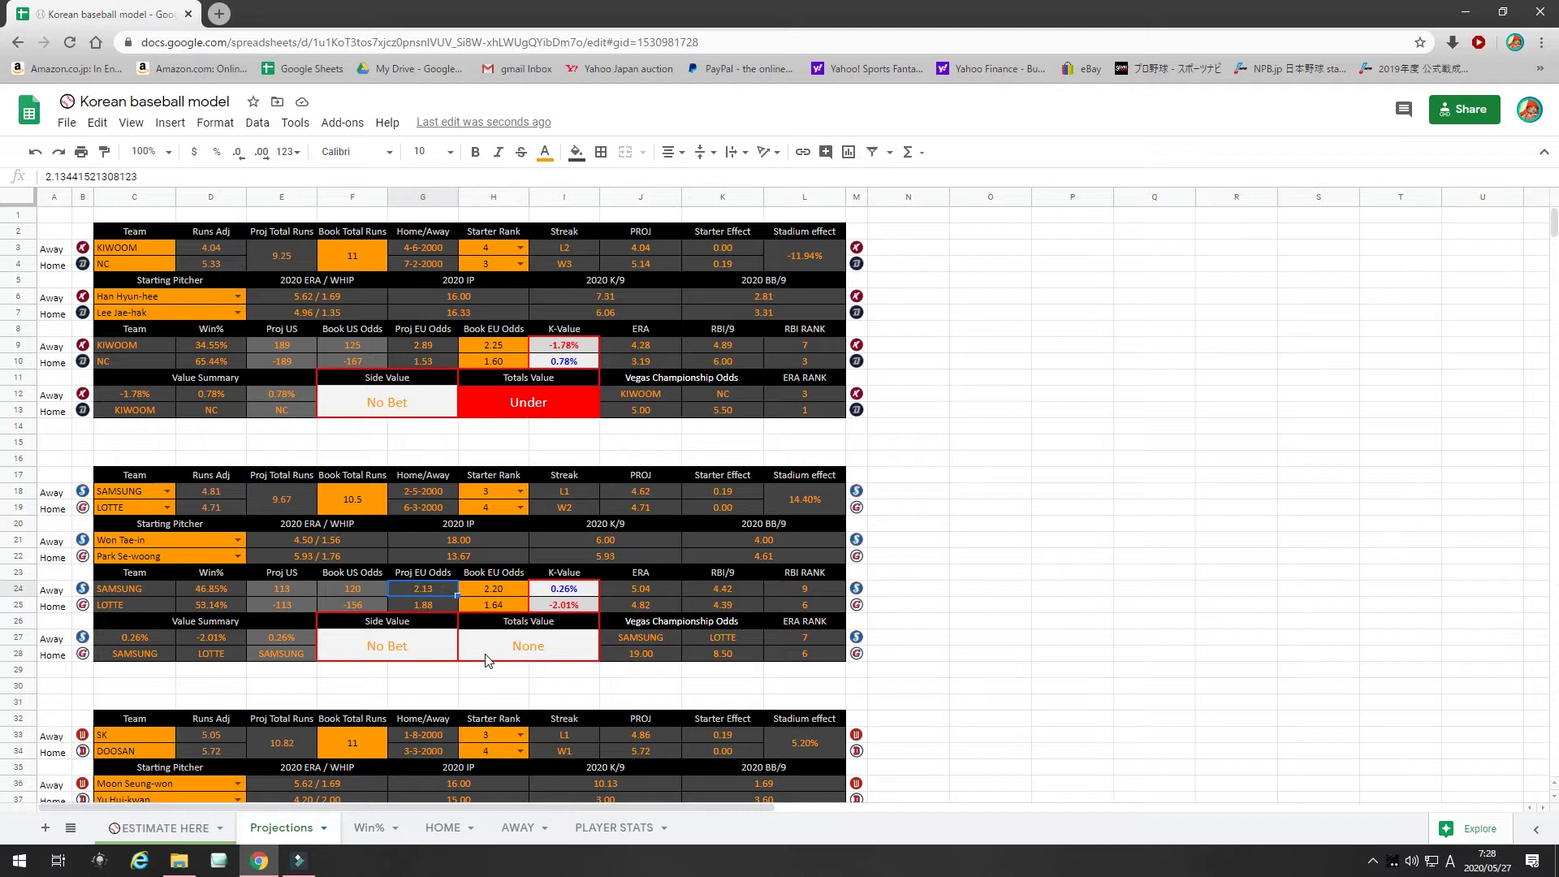
left_click(494, 590)
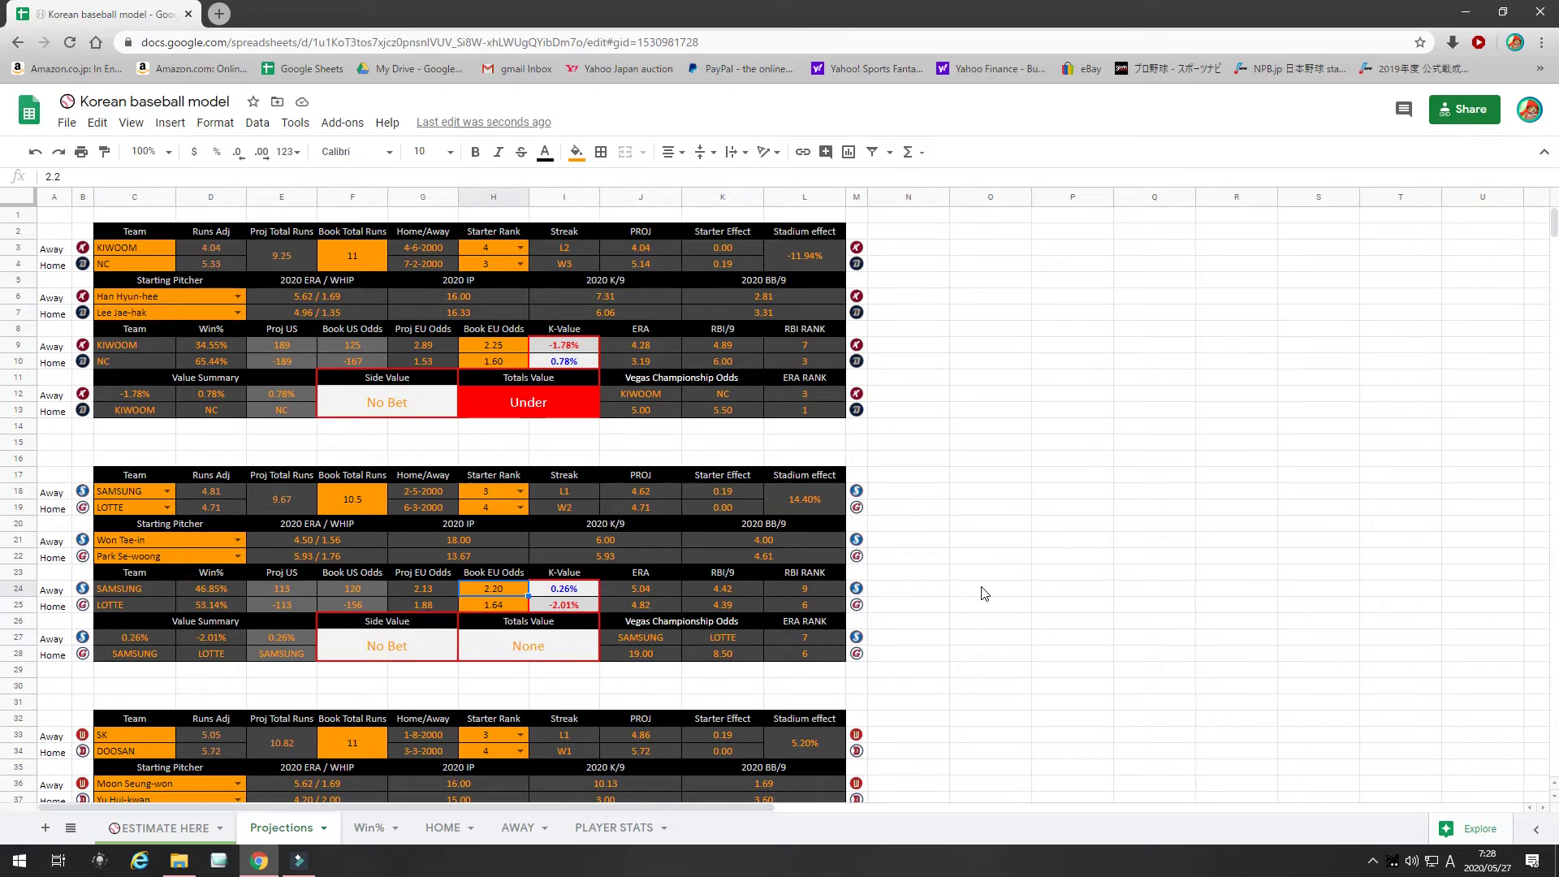
Examine the SK at DOOSAN game's adjusted runs, Vegas championship odds, home/away records and starter rank
scroll(983, 593, "down", 3)
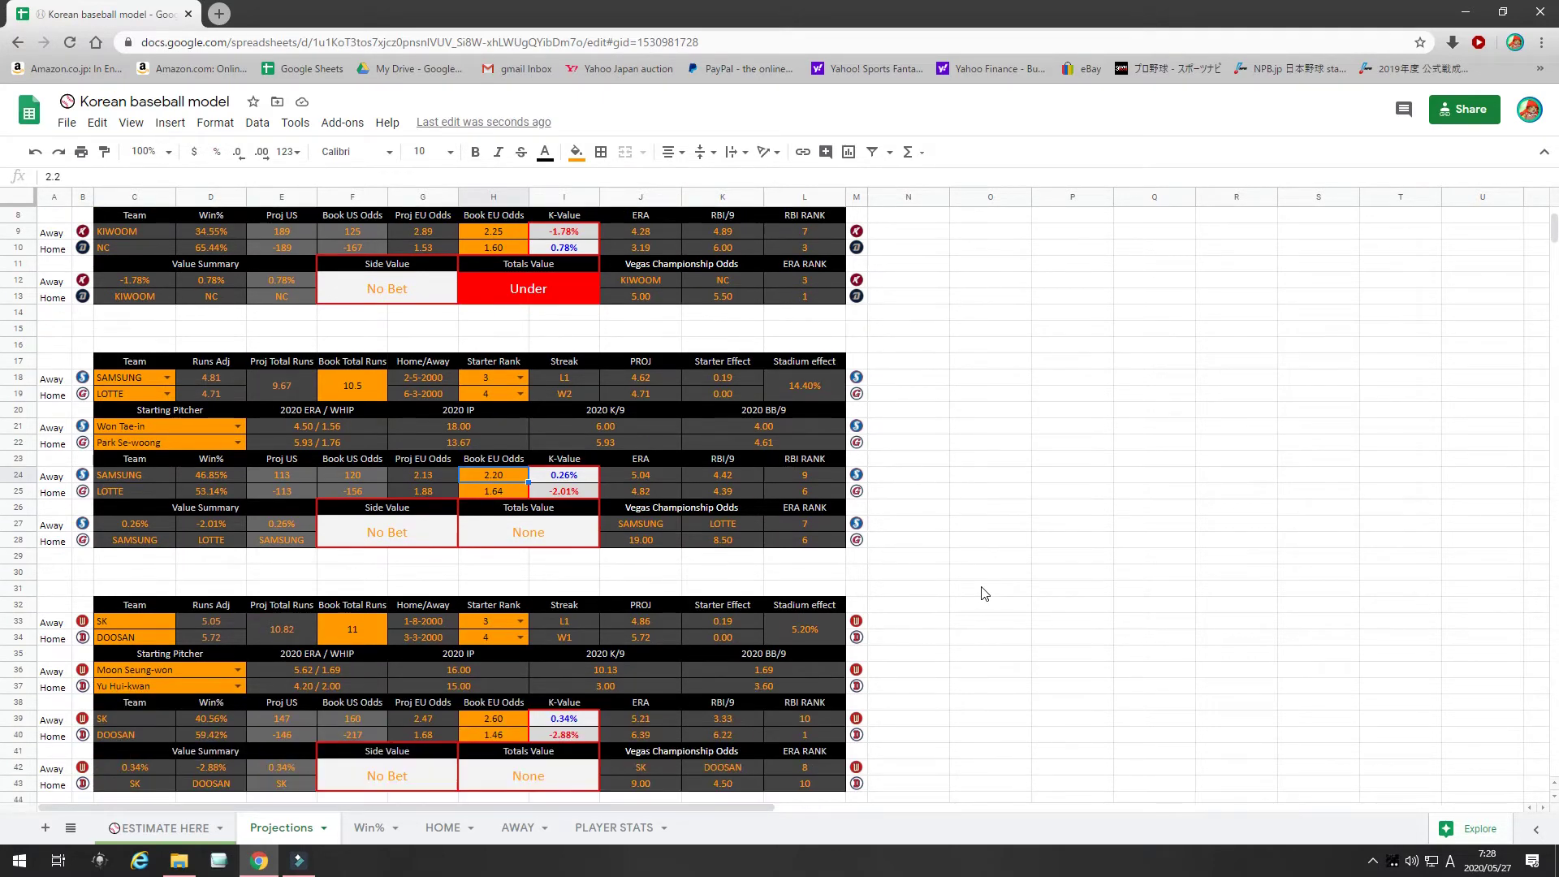
scroll(982, 592, "down", 1)
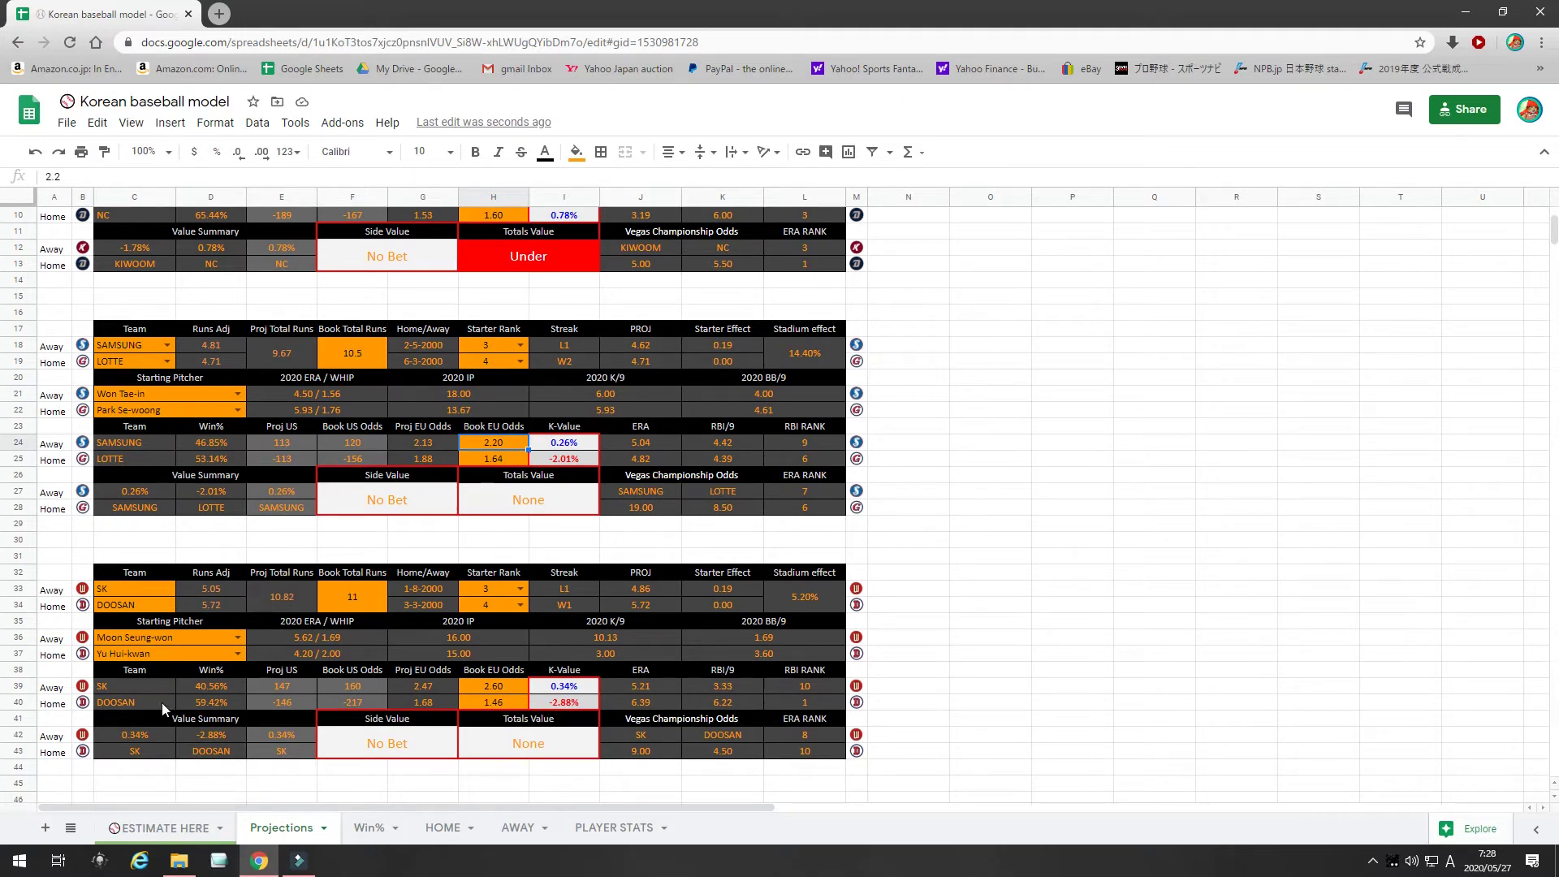
left_click(212, 592)
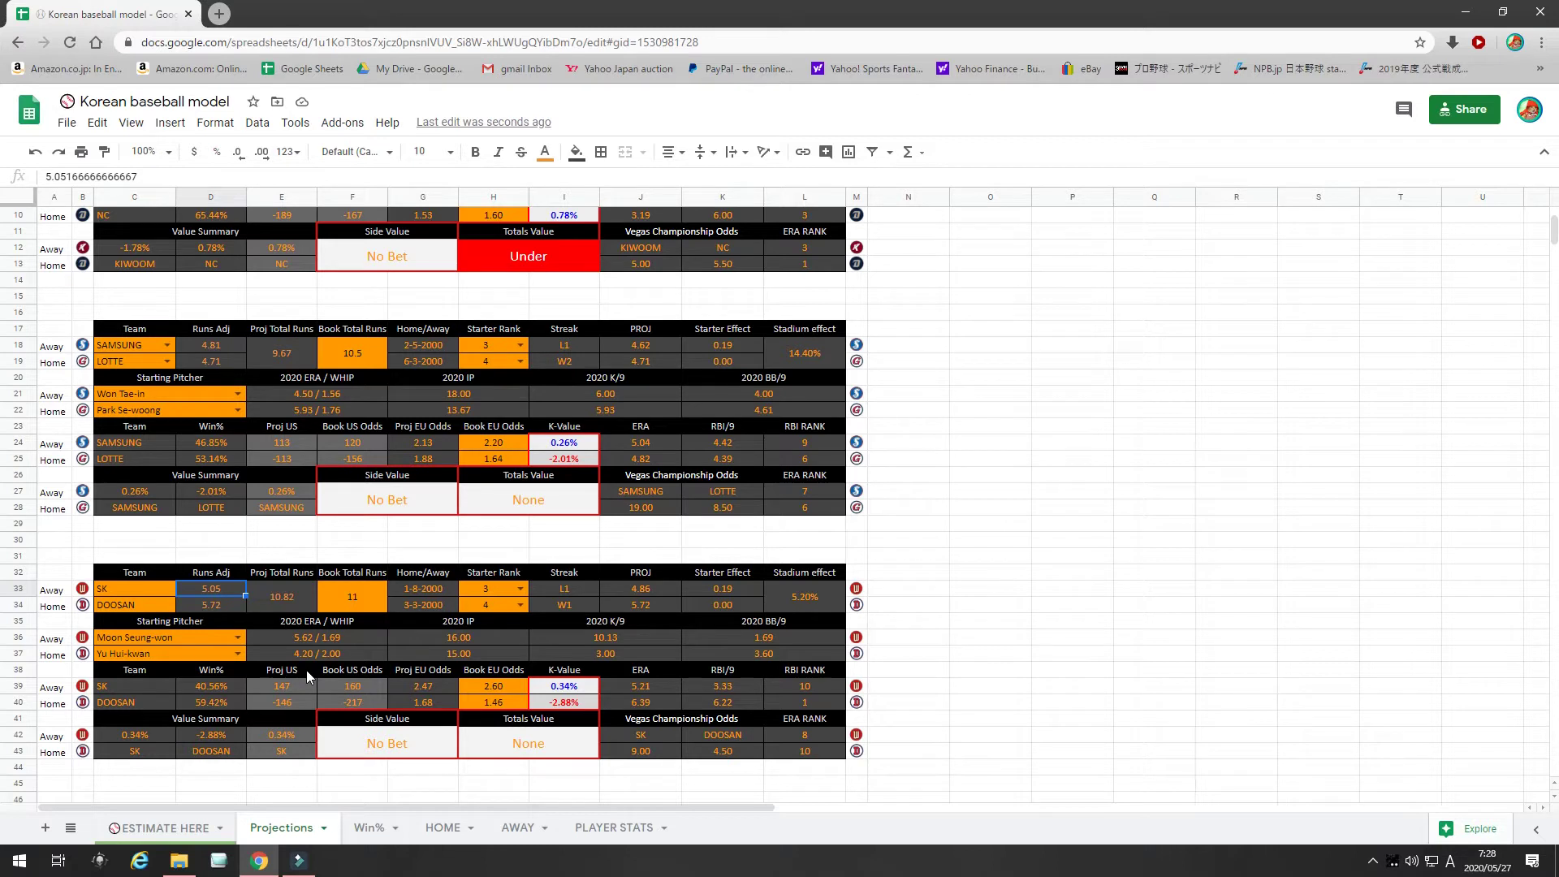
left_click(720, 752)
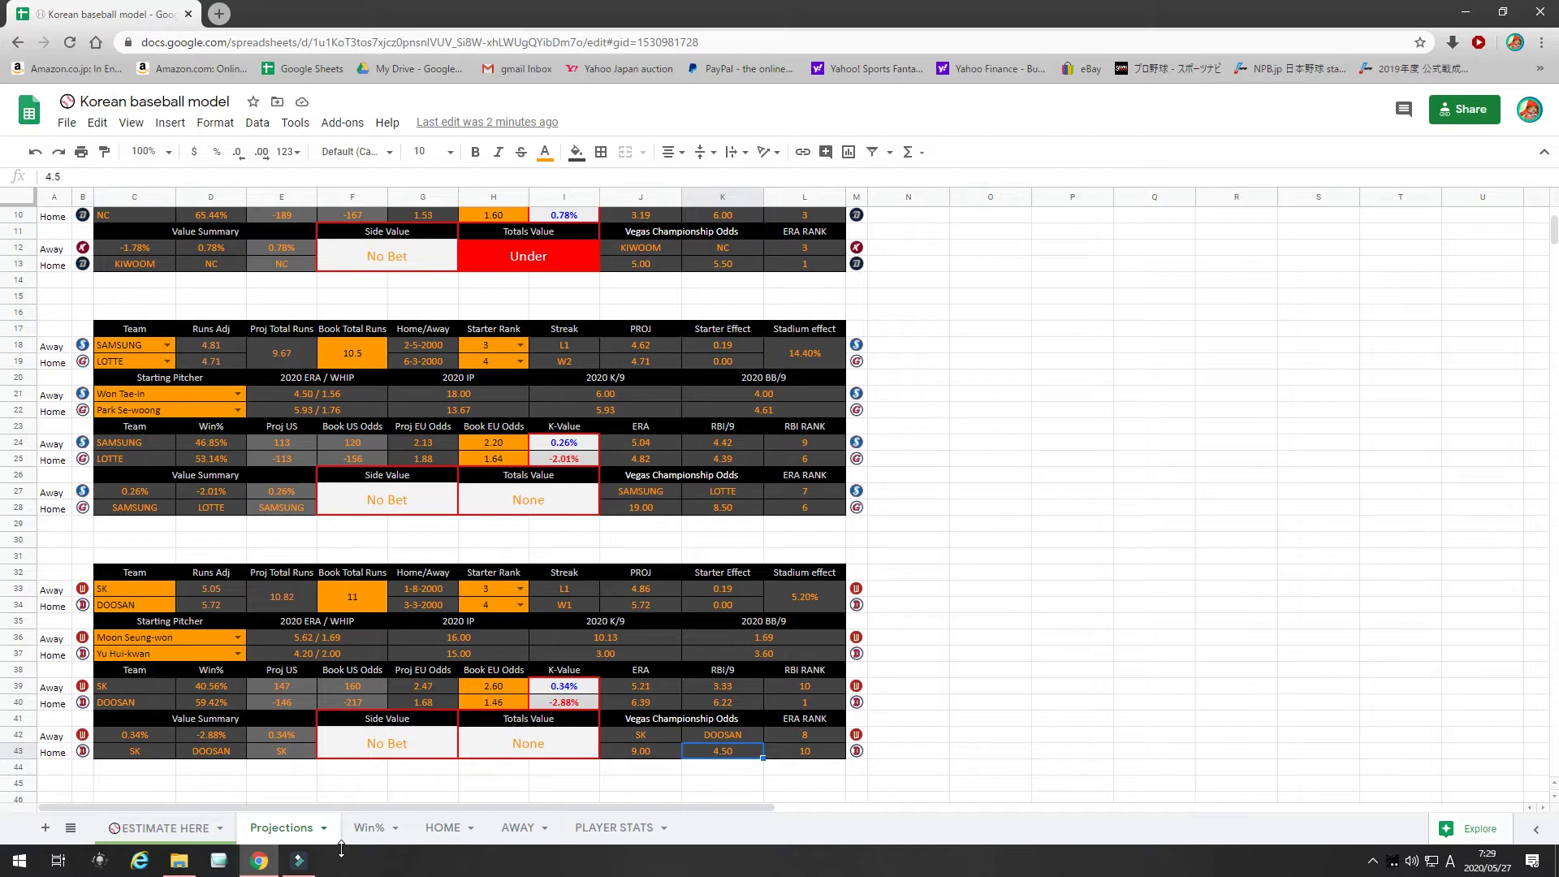
left_click(424, 590)
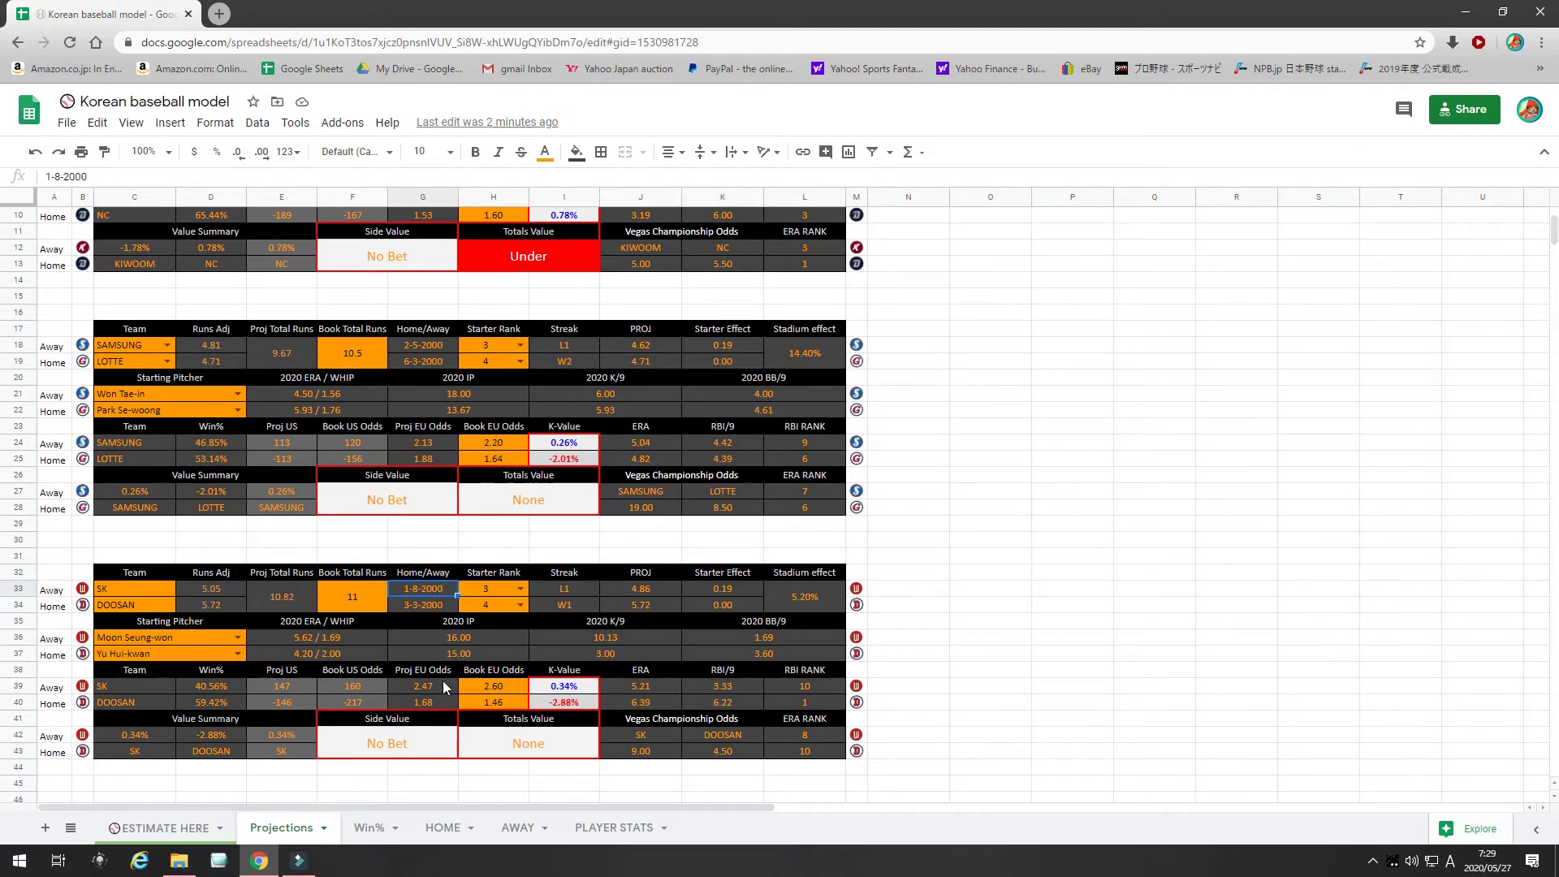
left_click(428, 606)
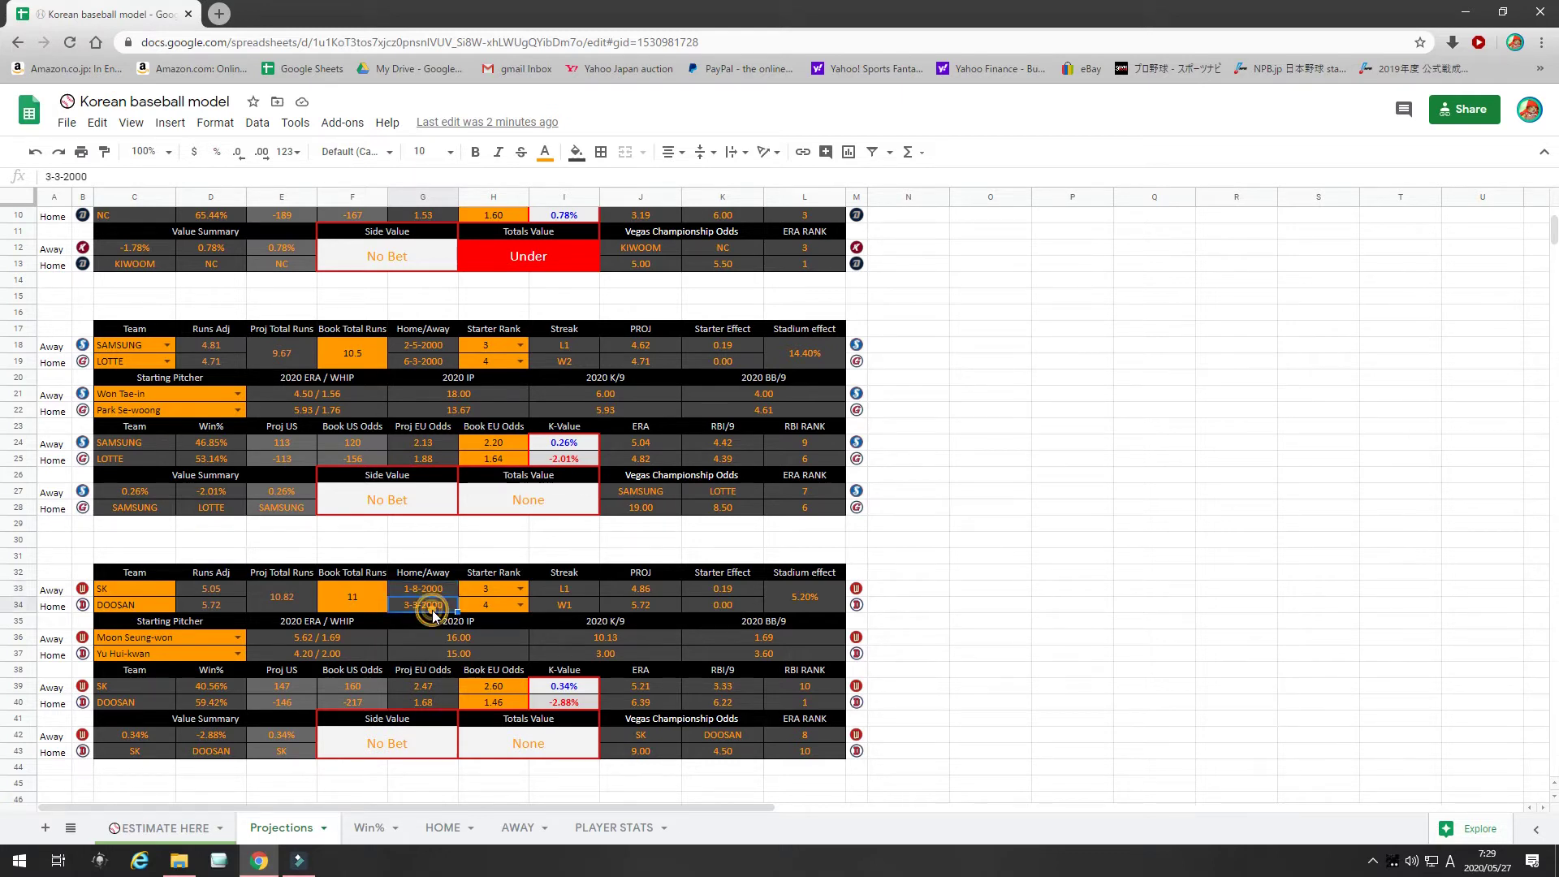
left_click(489, 589)
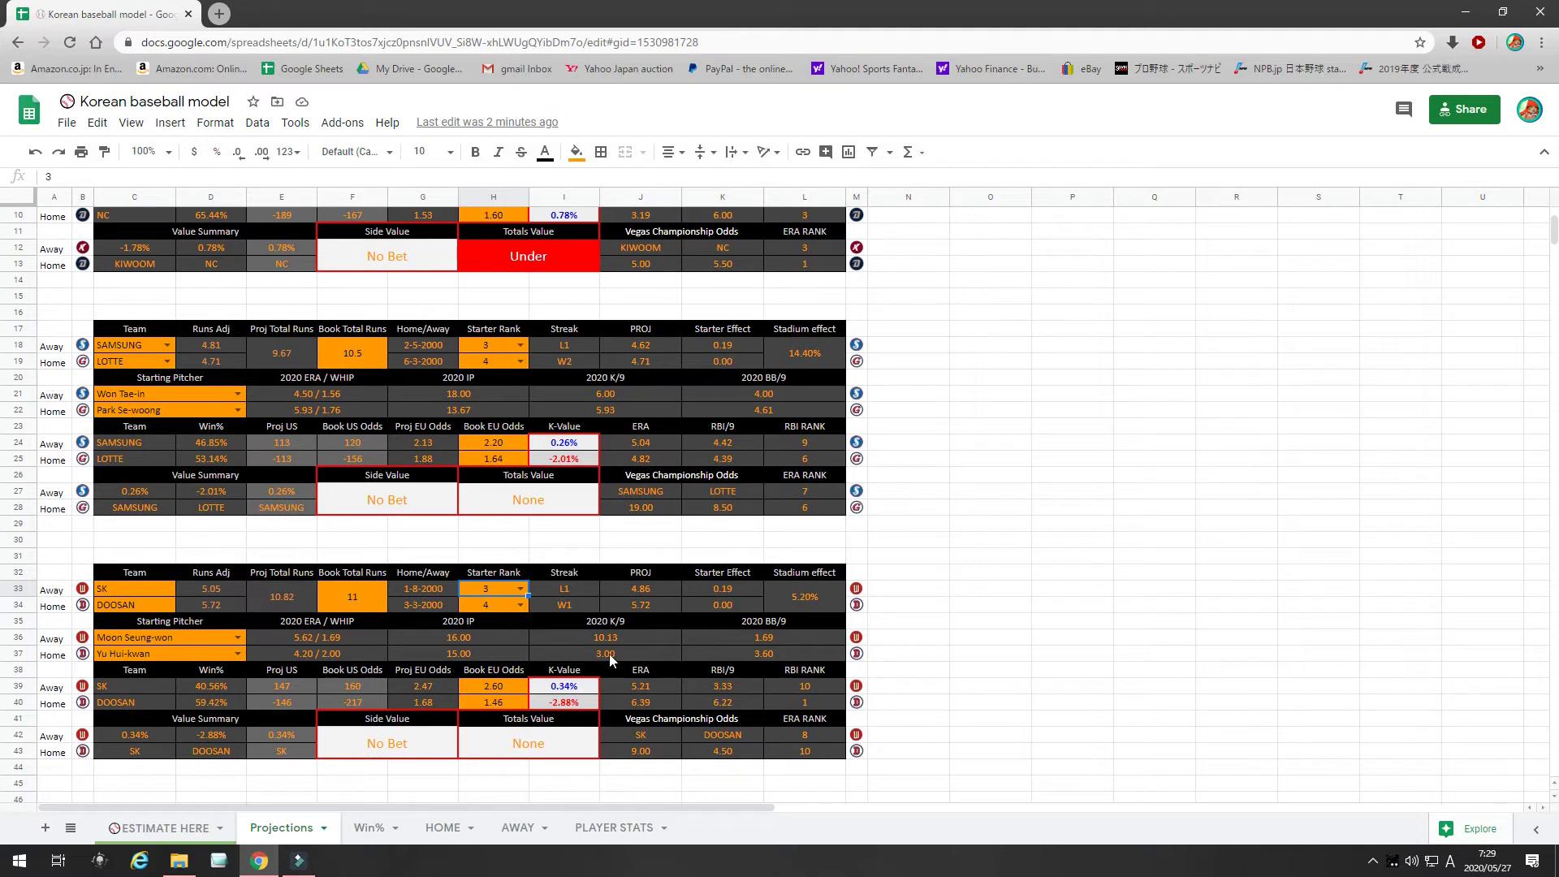
Compare the SK at DOOSAN win percentages with projected and book EU odds, SK's K-Value, and projected against book total runs
left_click(217, 704)
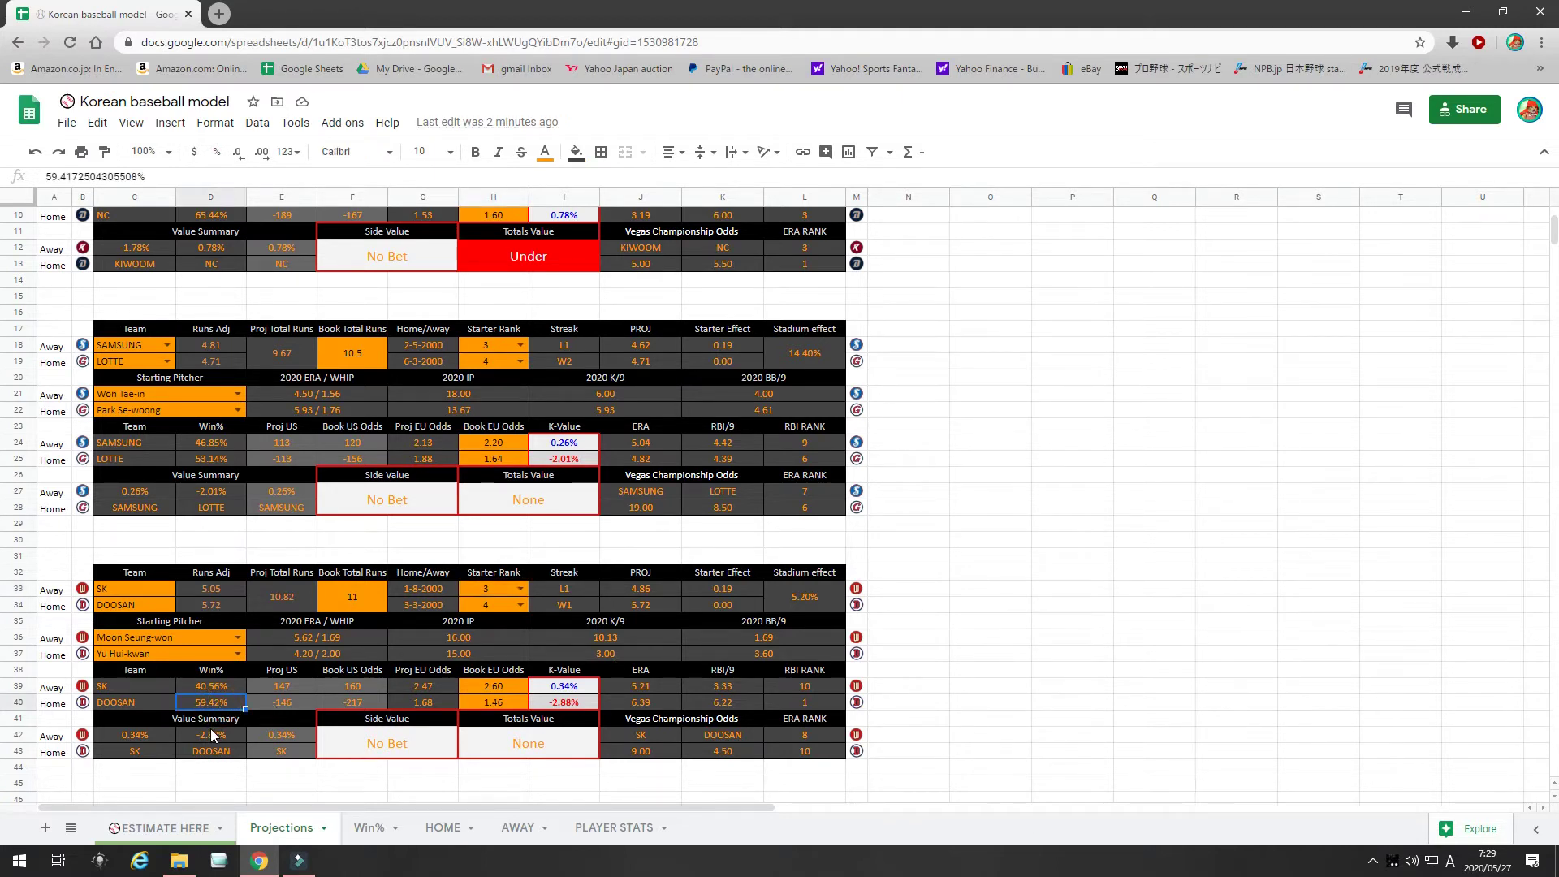
left_click(430, 703)
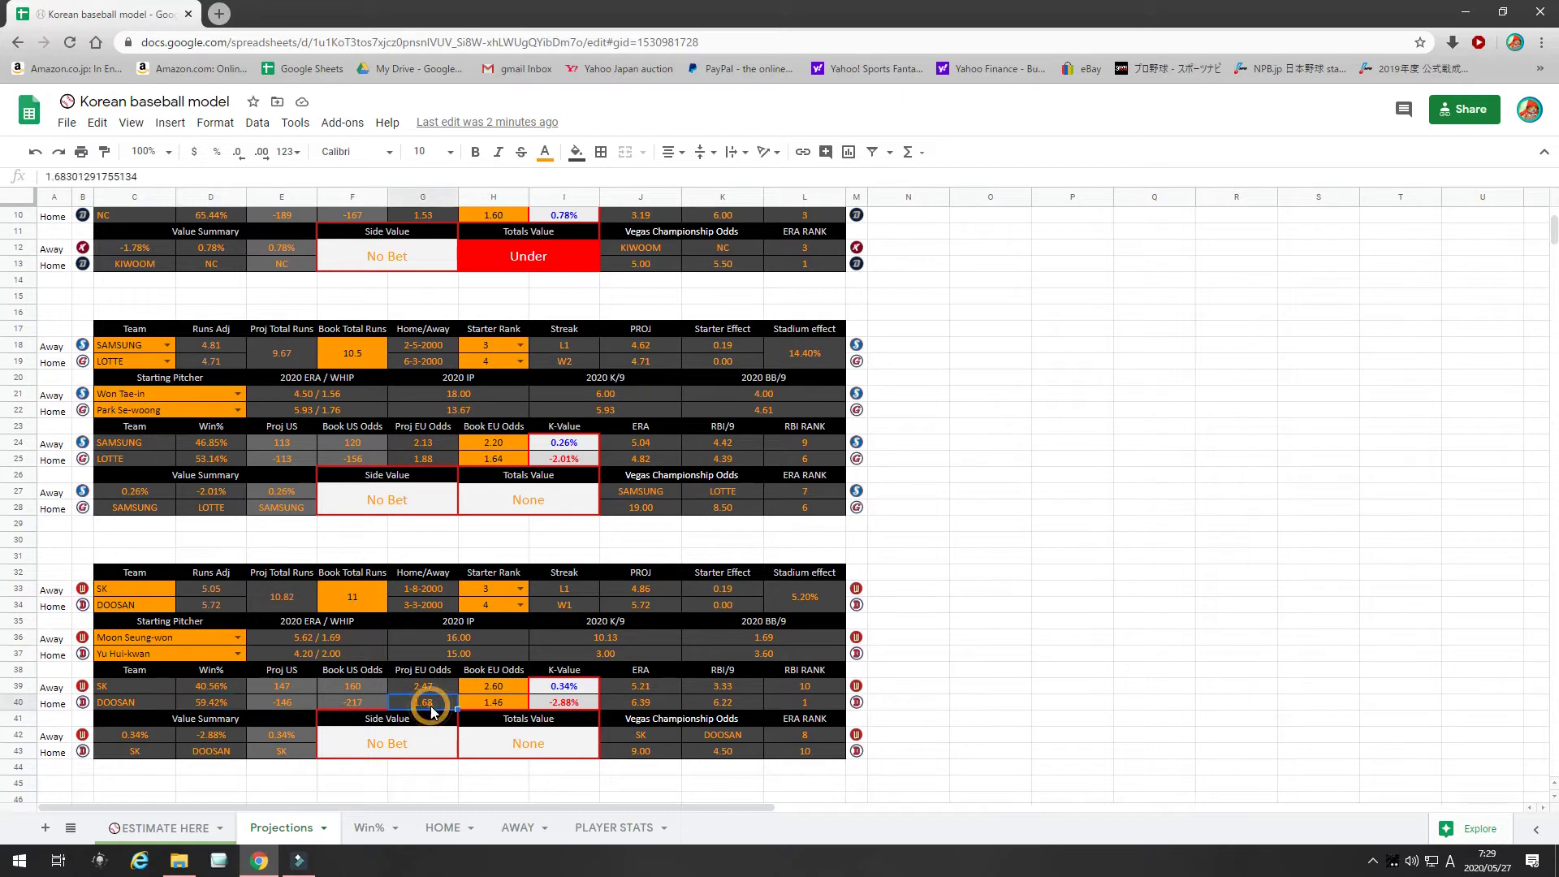
left_click(495, 703)
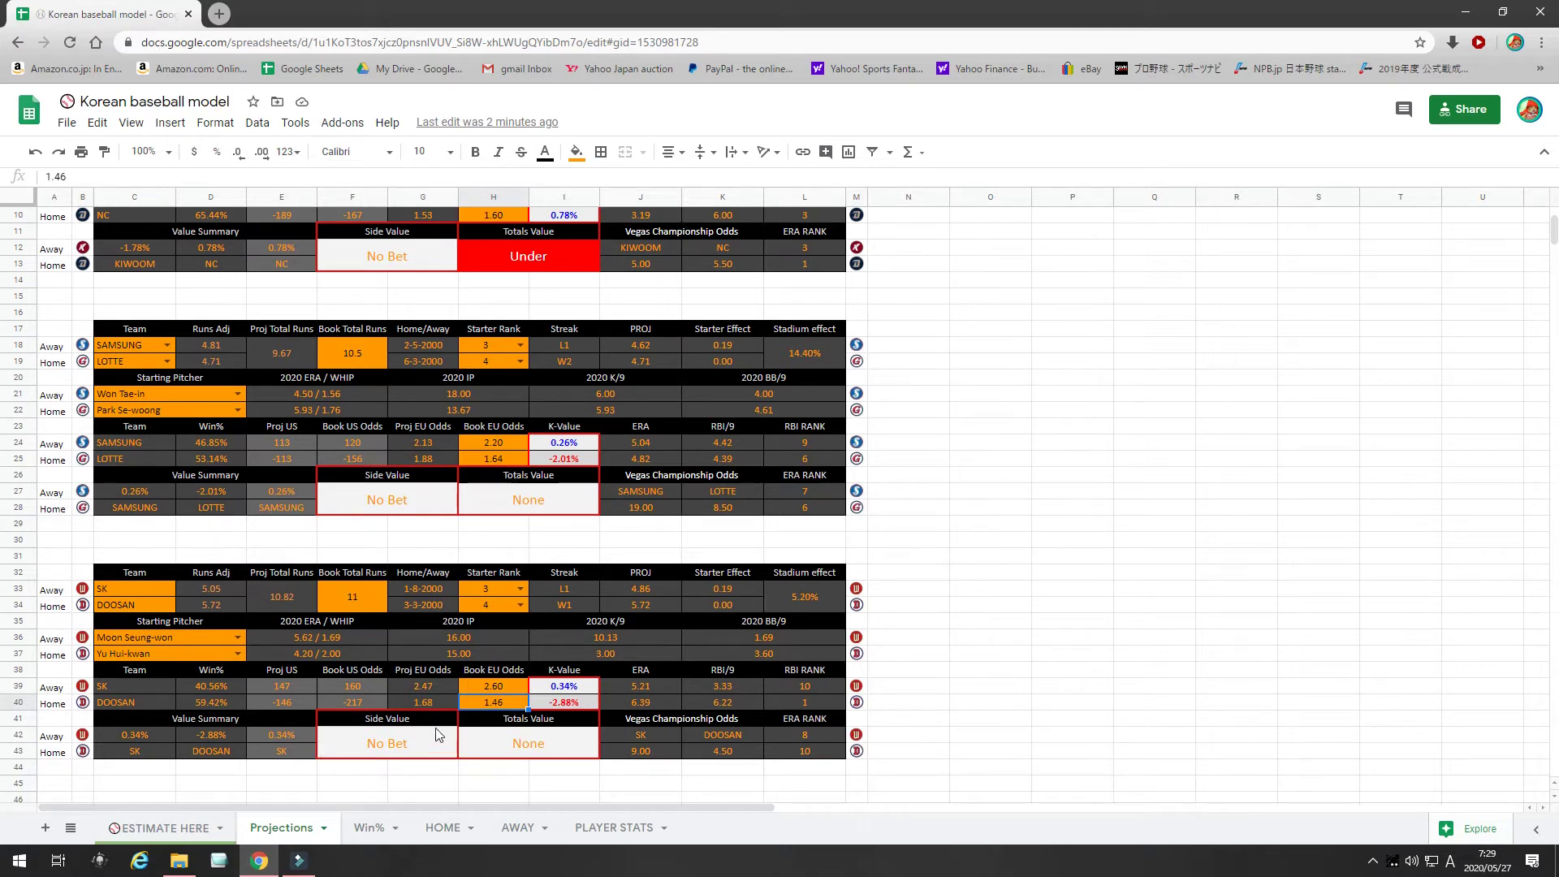
left_click(218, 680)
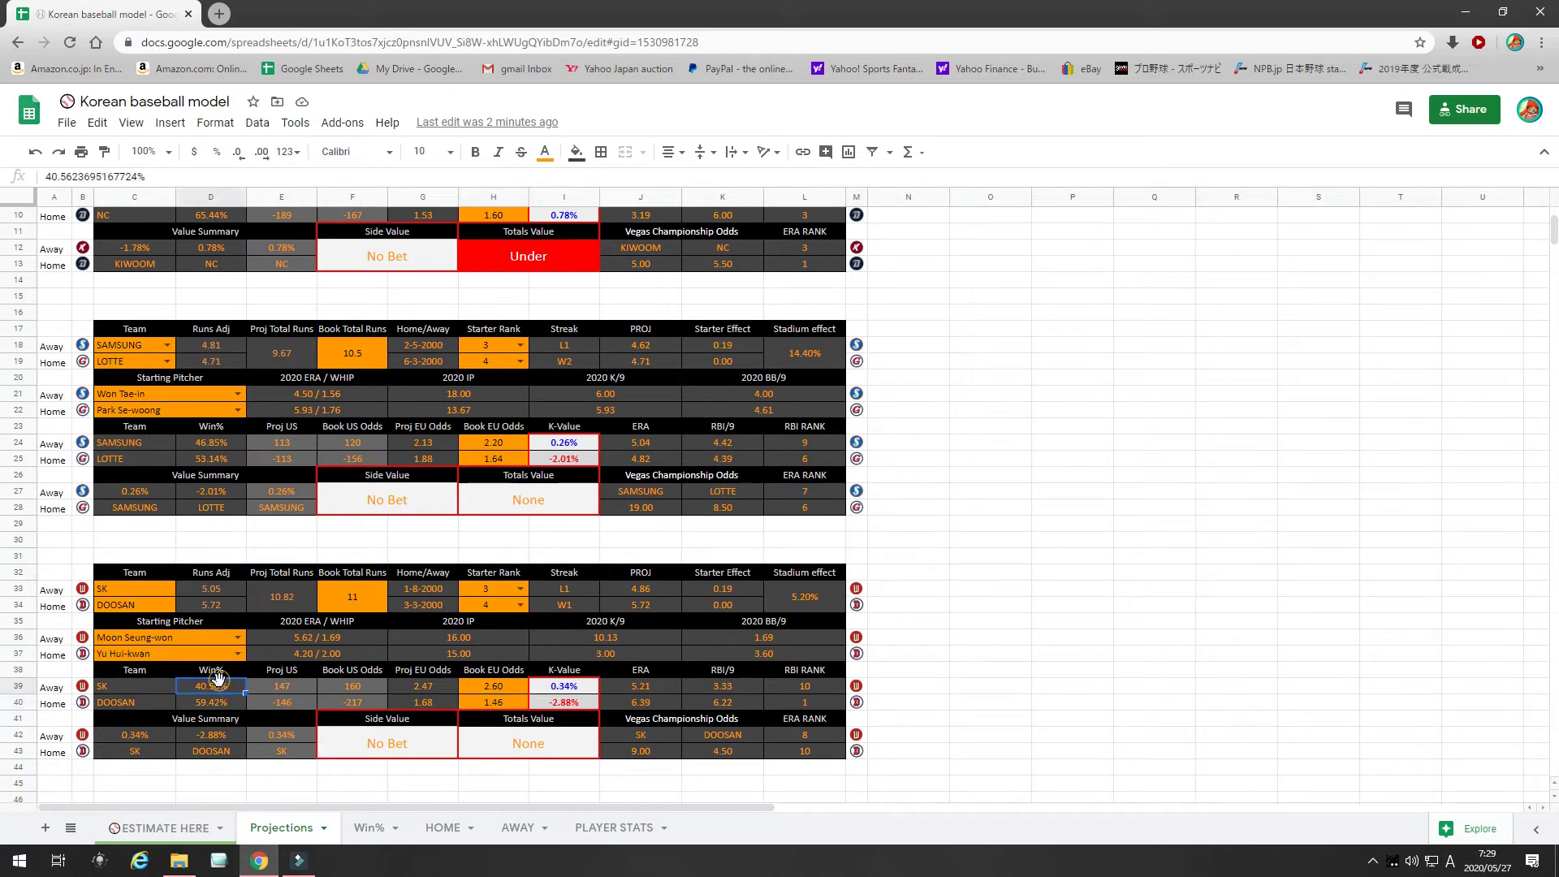
left_click(424, 684)
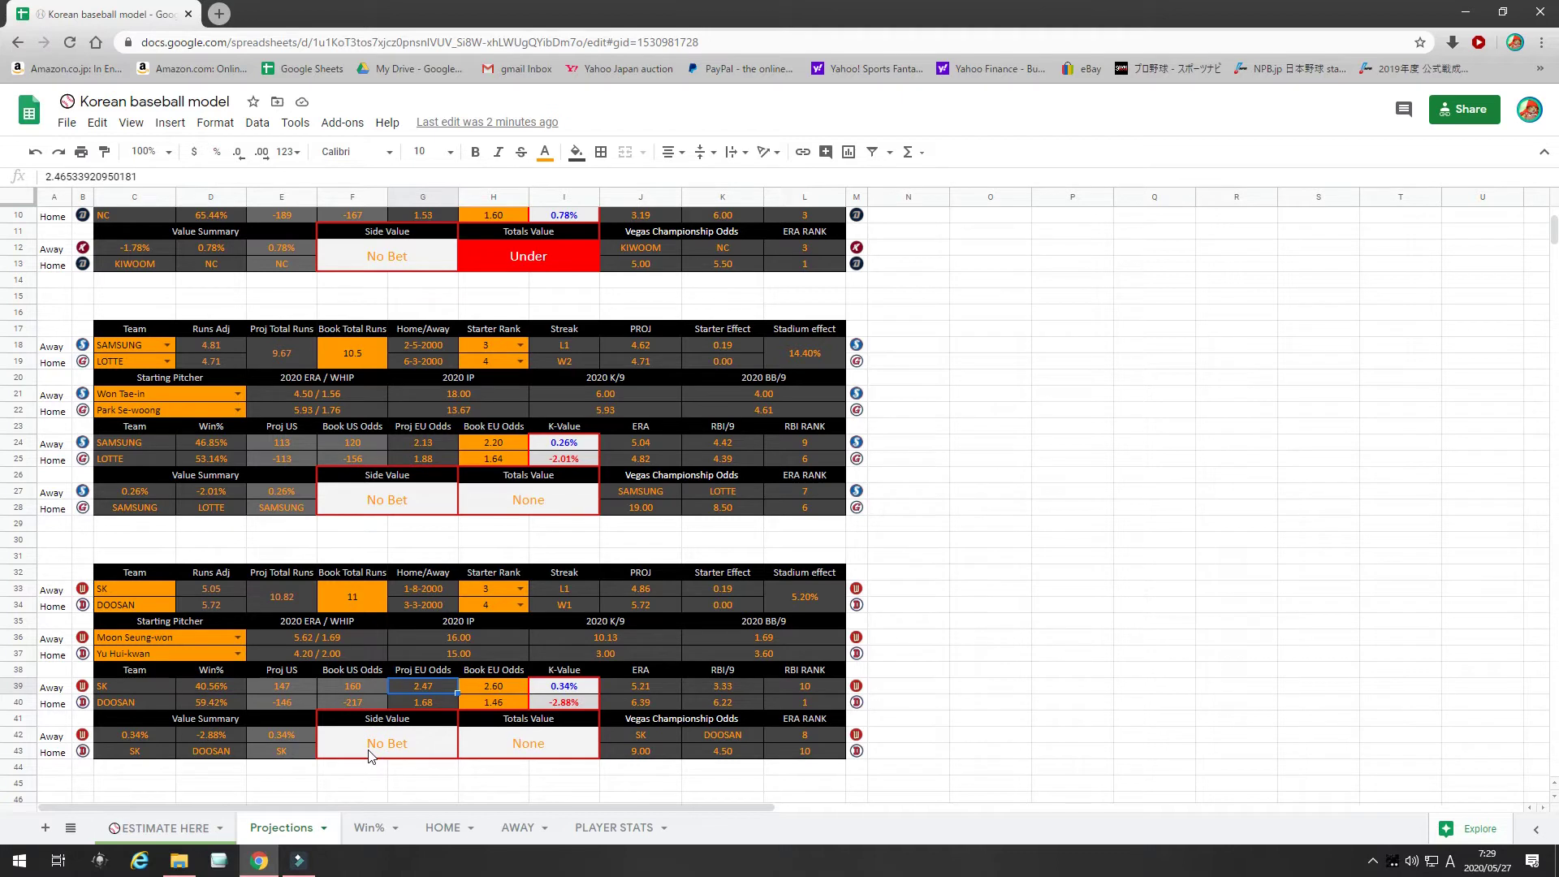
left_click(511, 686)
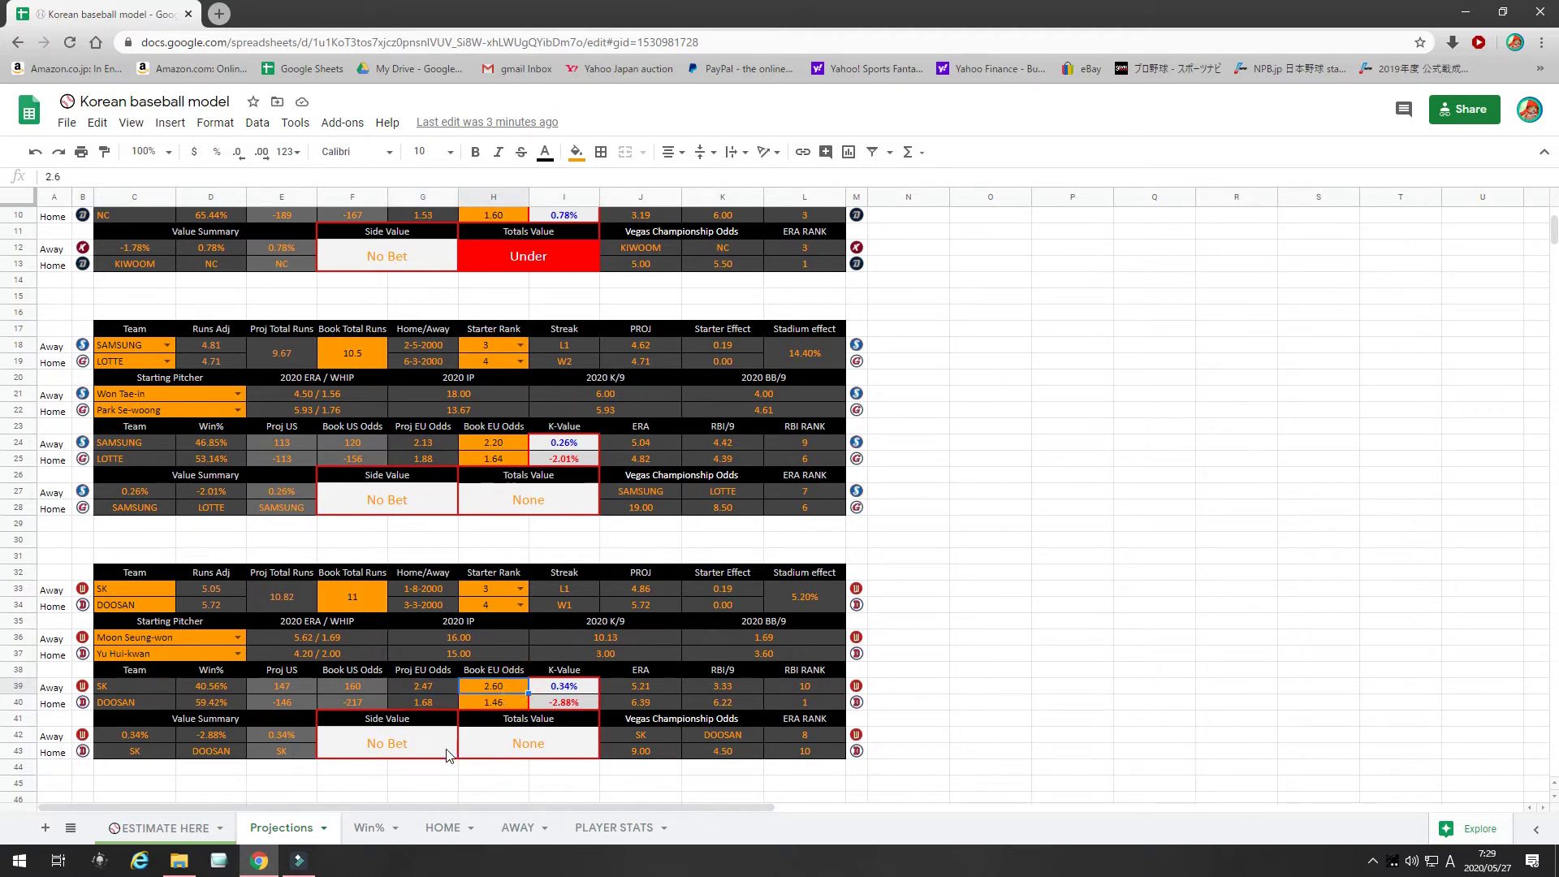
left_click(571, 686)
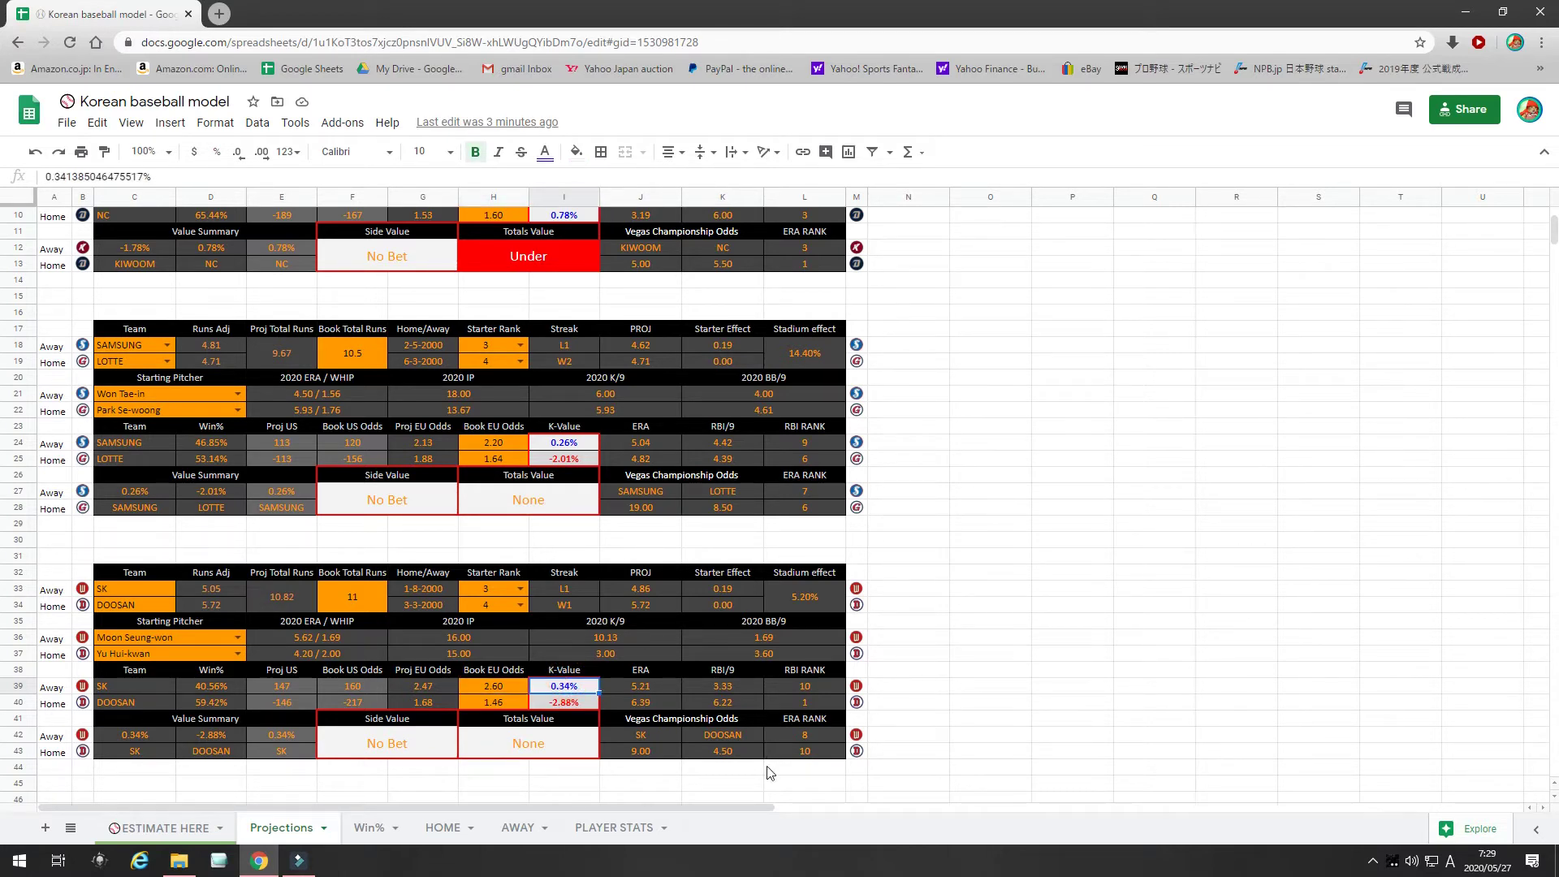
left_click(284, 599)
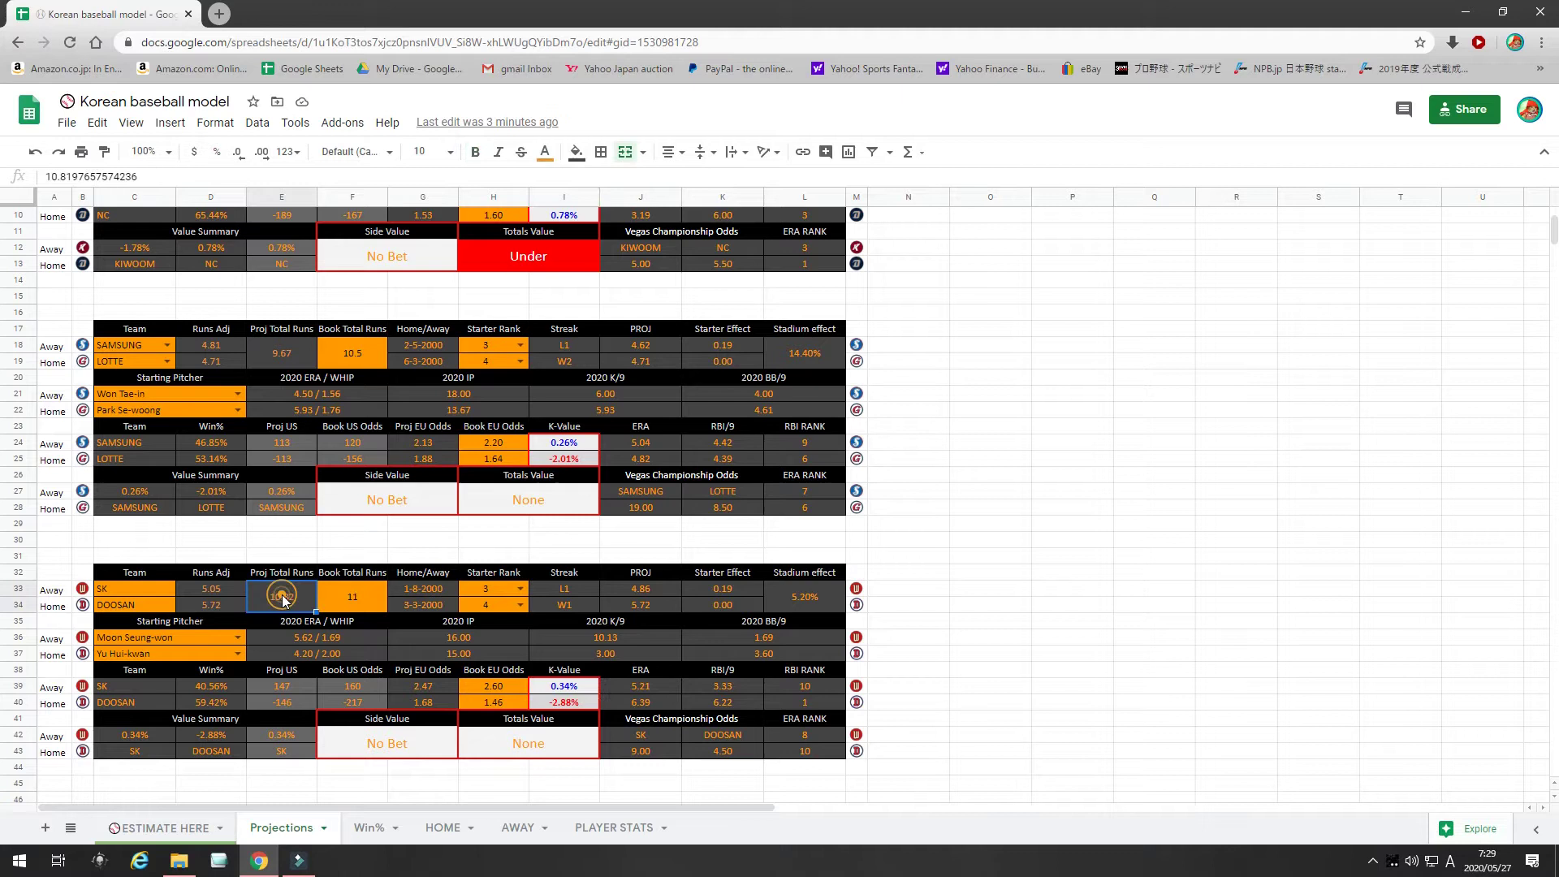
left_click(344, 599)
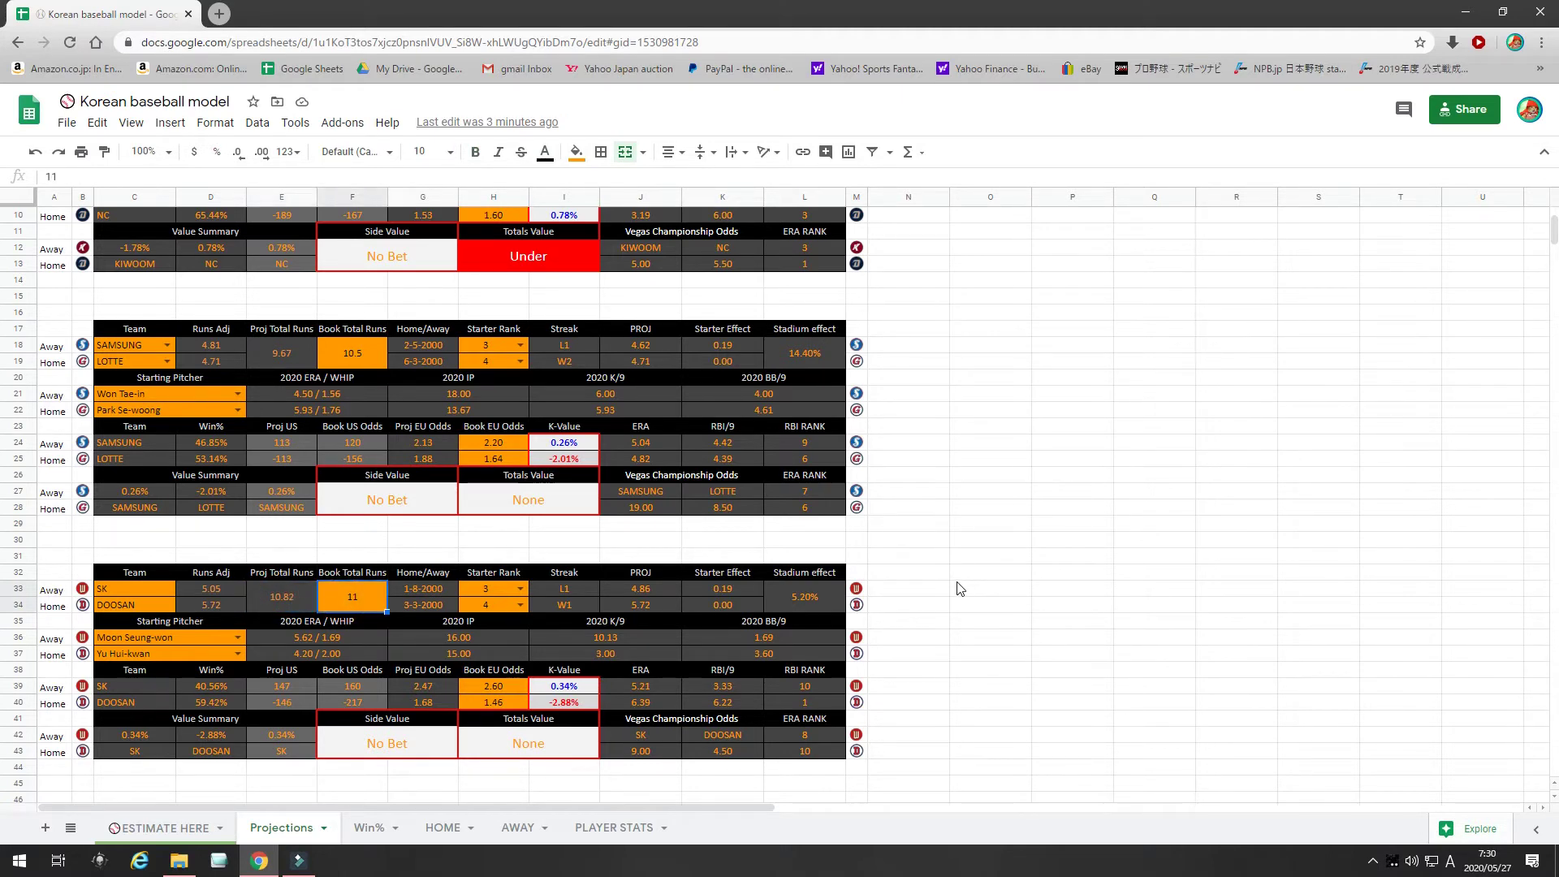
Examine the LG at HANWHA game's Vegas championship odds, LG's adjusted runs, and the projected and book total runs
scroll(959, 588, "down", 3)
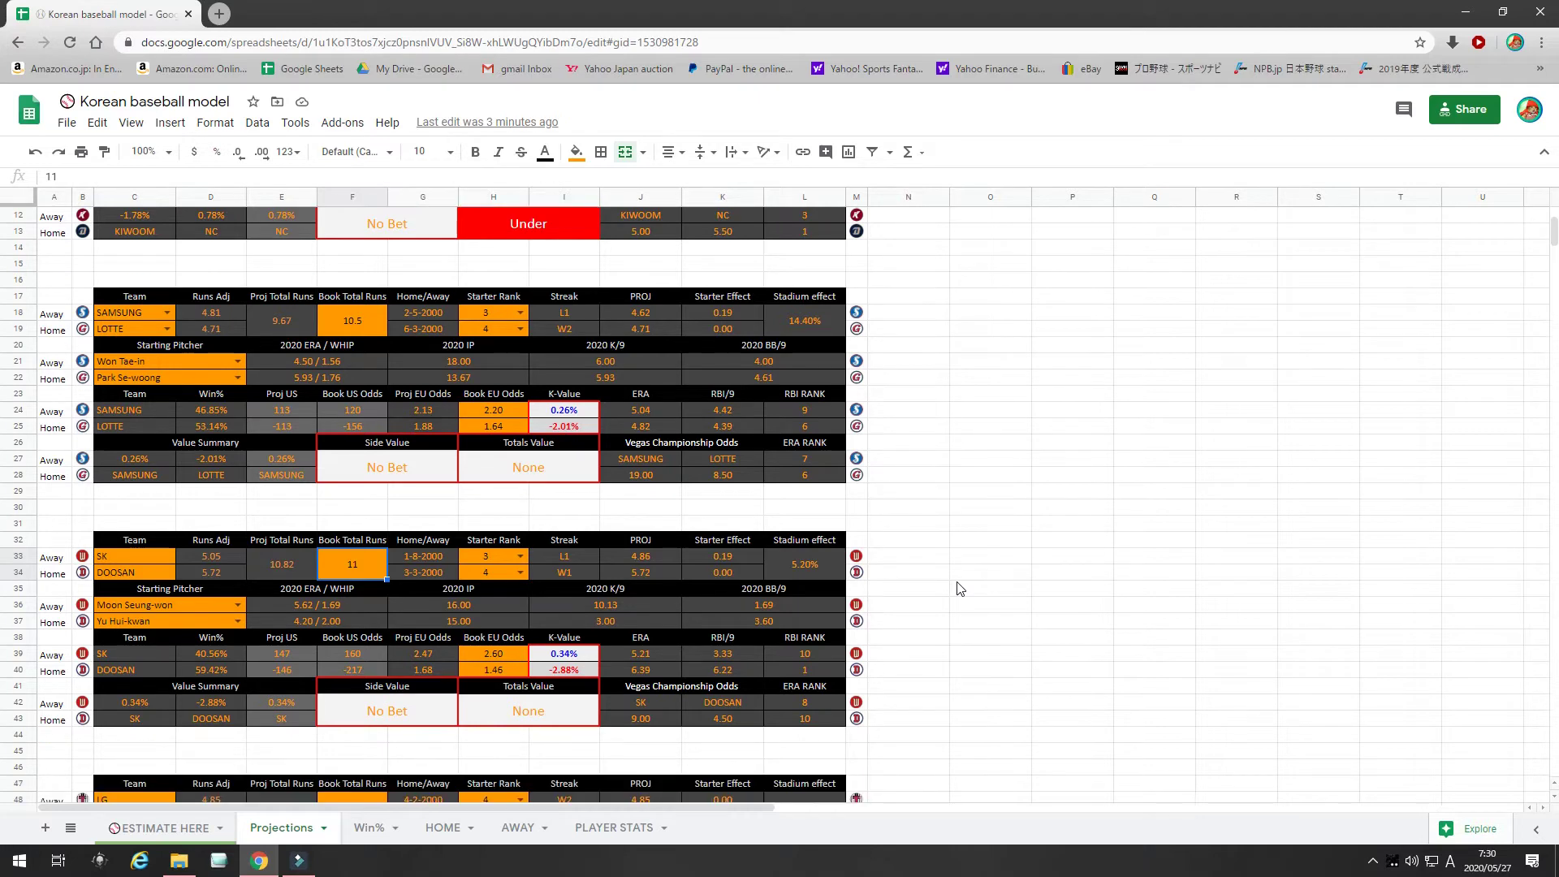
scroll(958, 587, "down", 1)
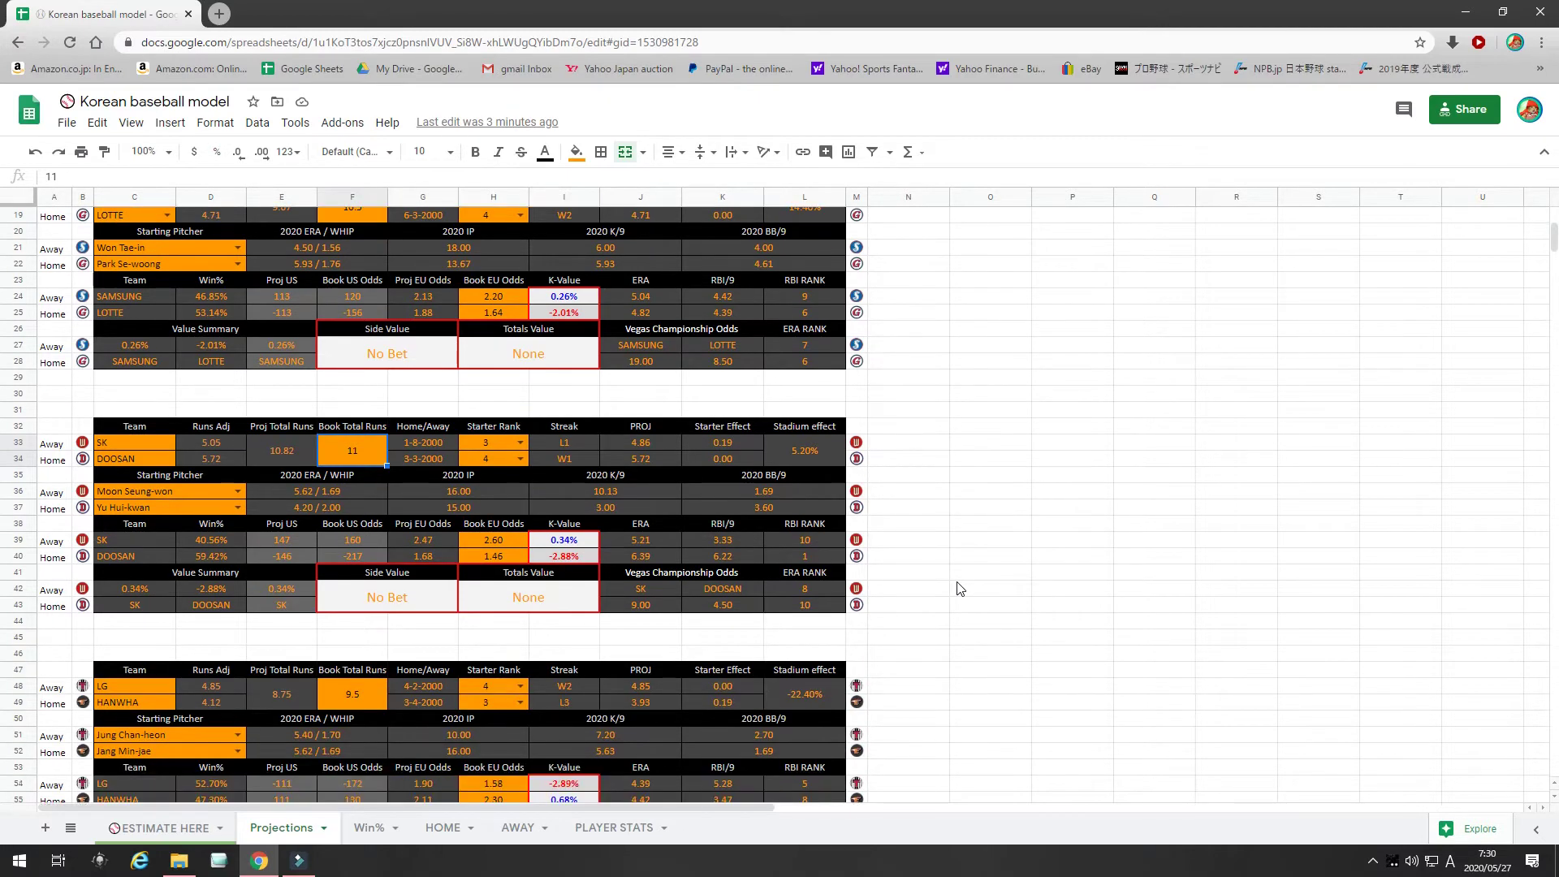
scroll(959, 588, "down", 2)
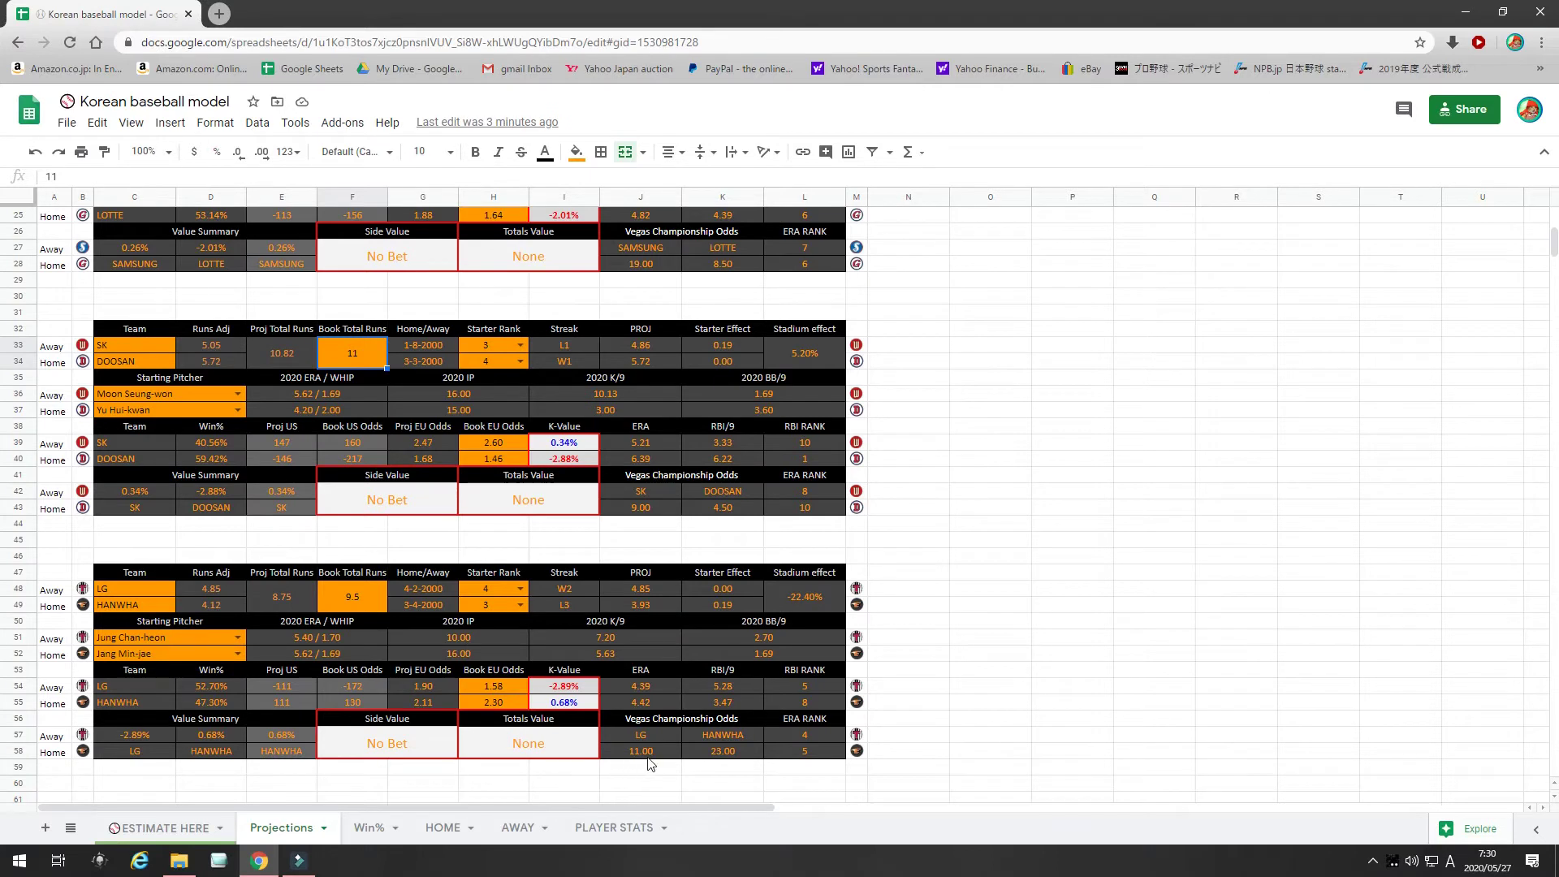
left_click(686, 753)
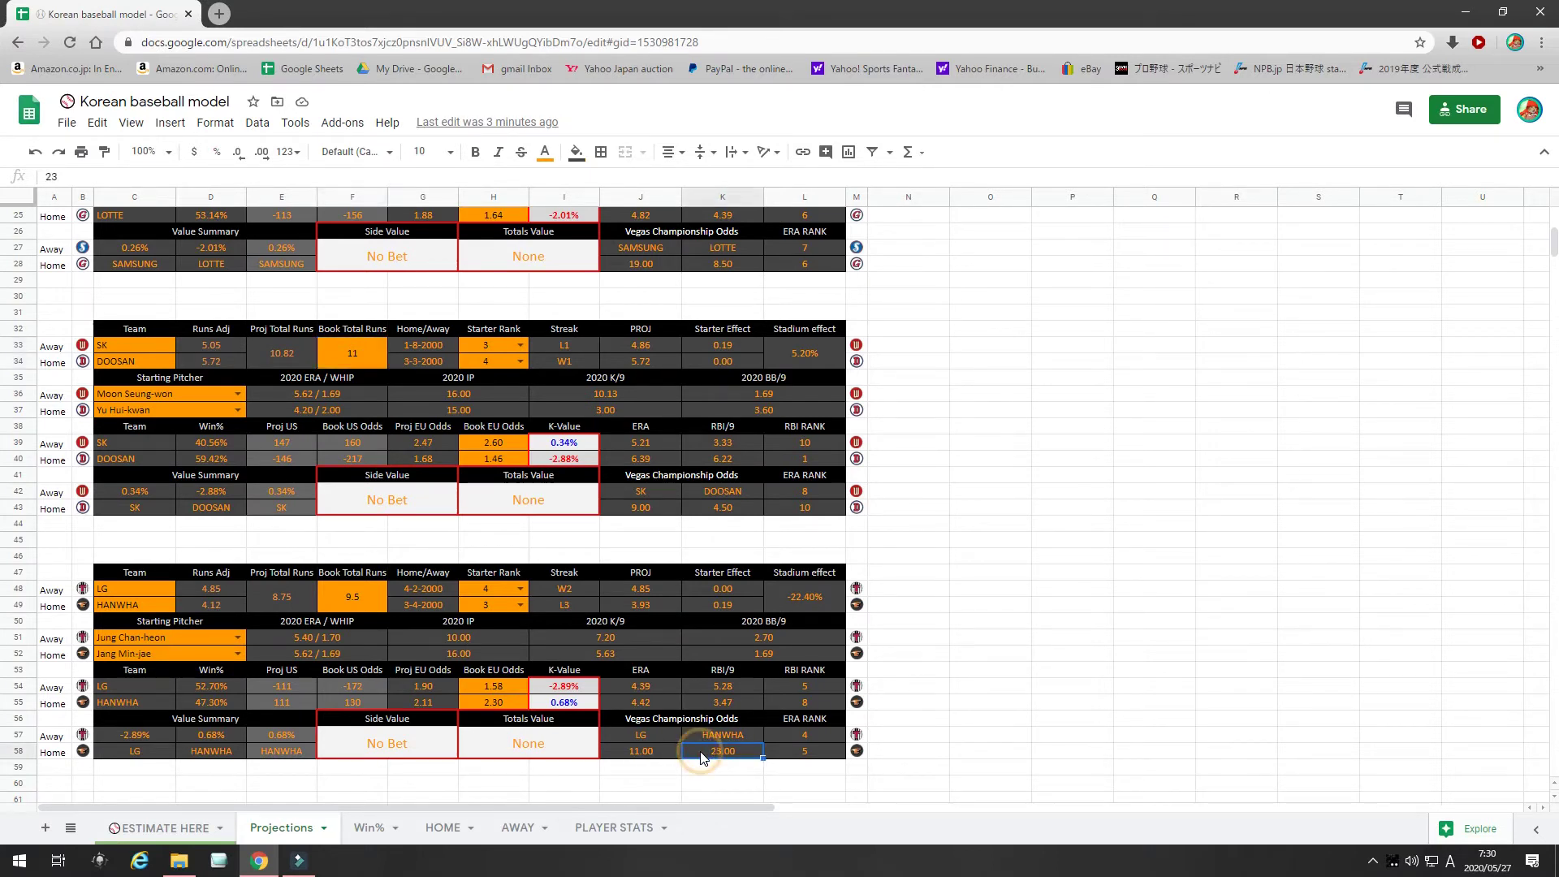
left_click(650, 736)
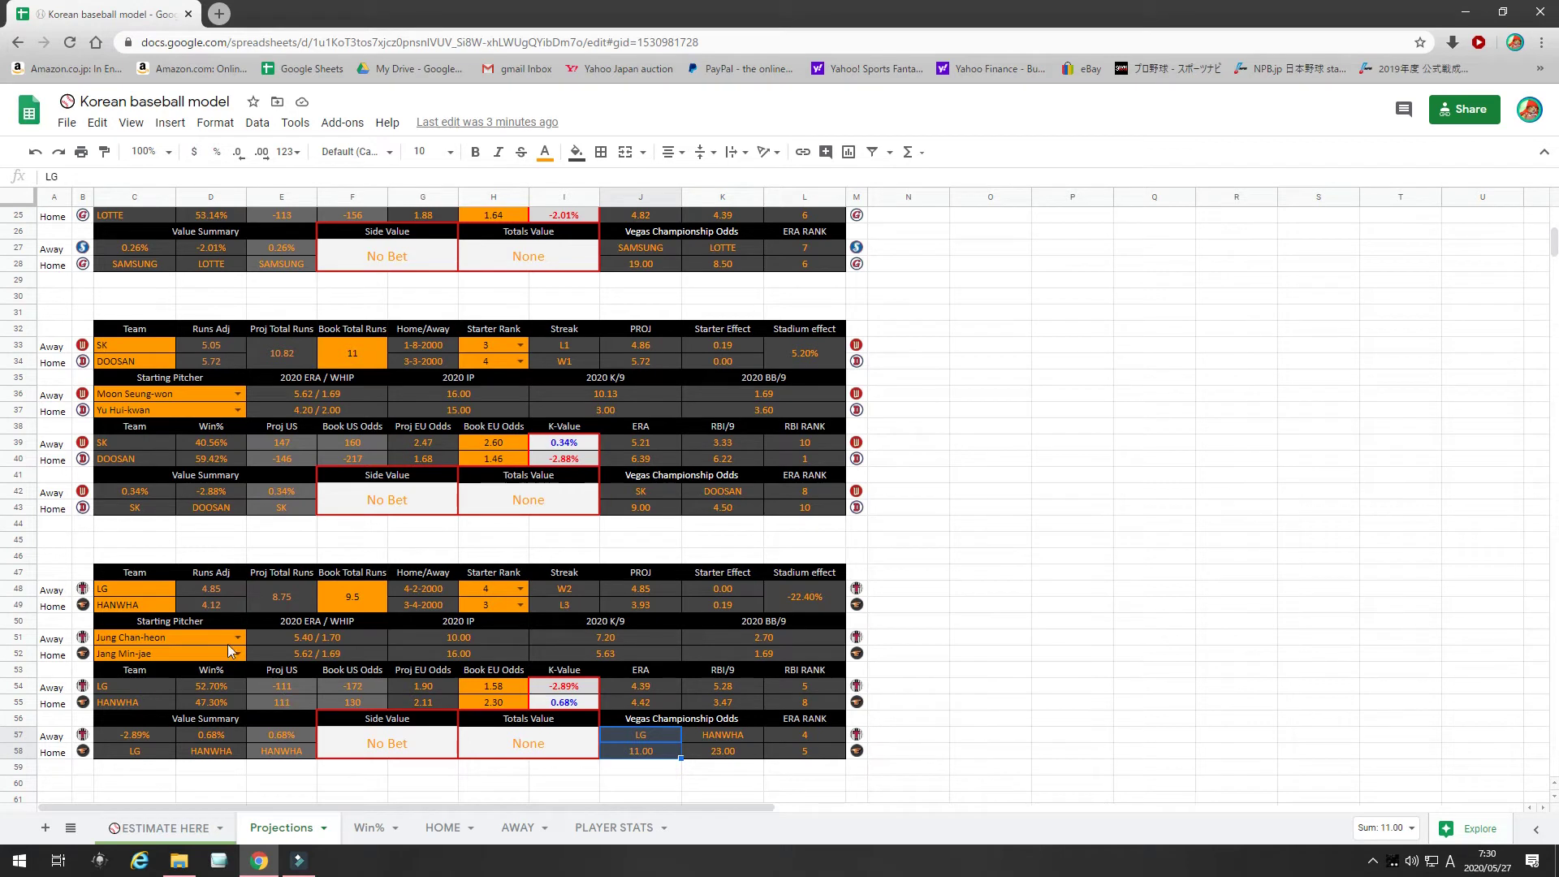
left_click(212, 597)
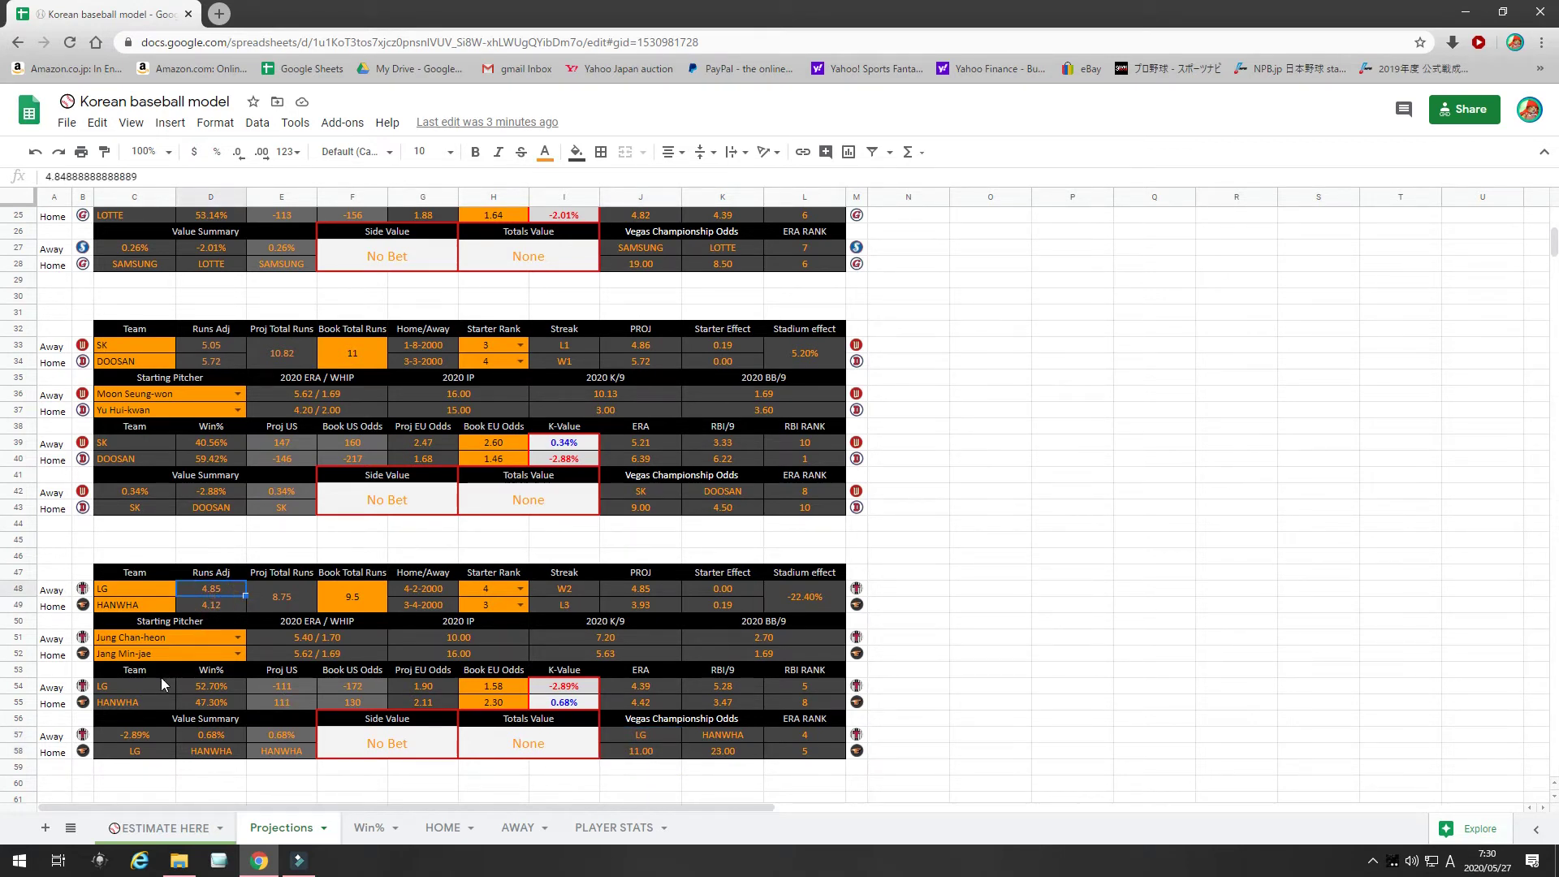
left_click(281, 602)
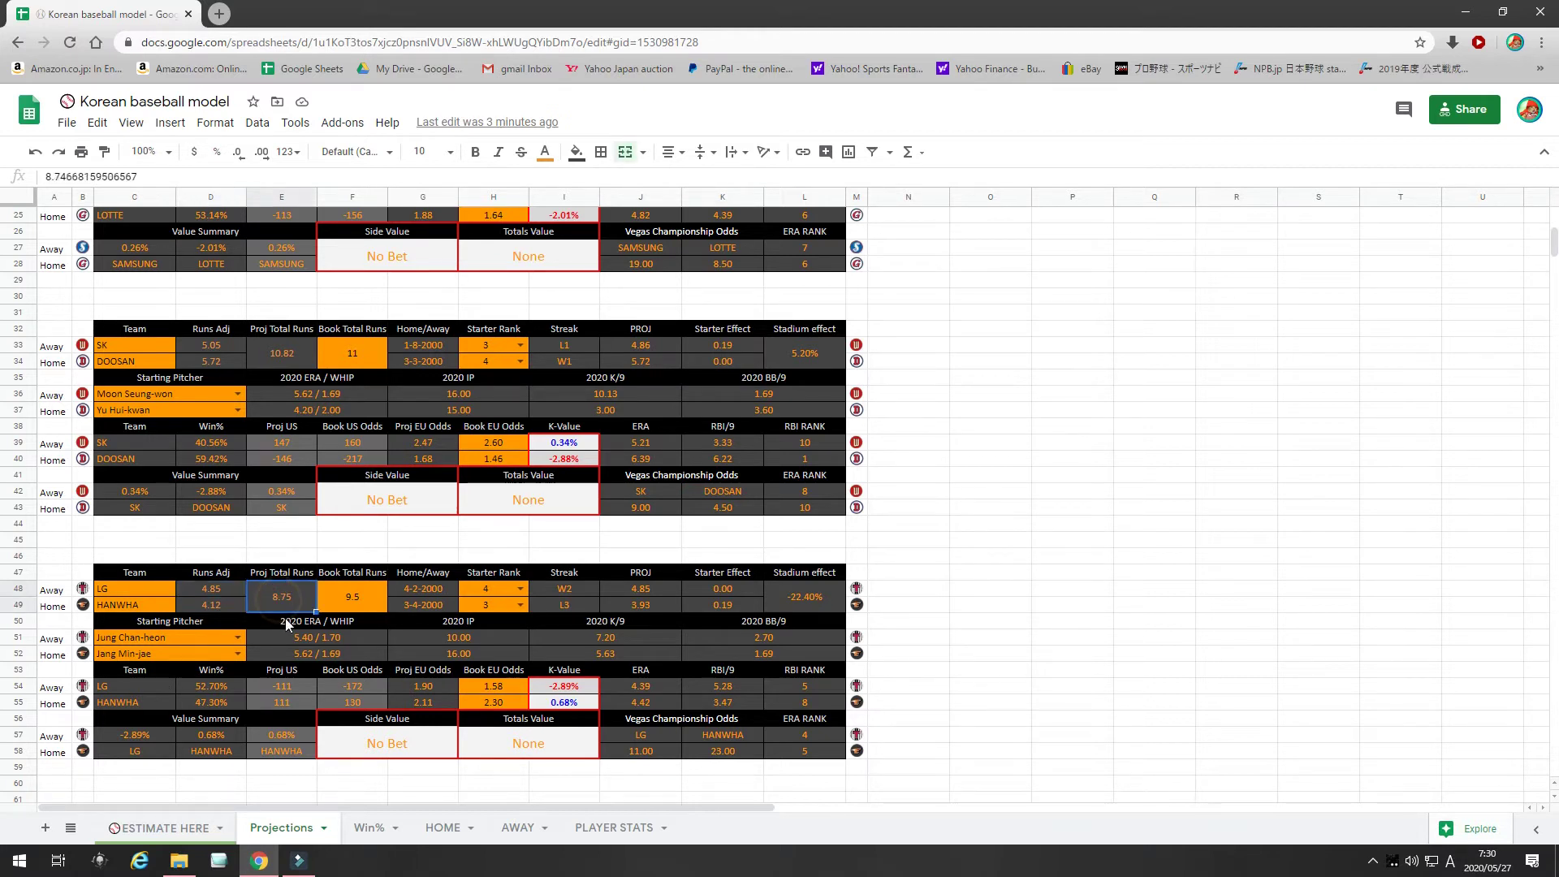
left_click(379, 608)
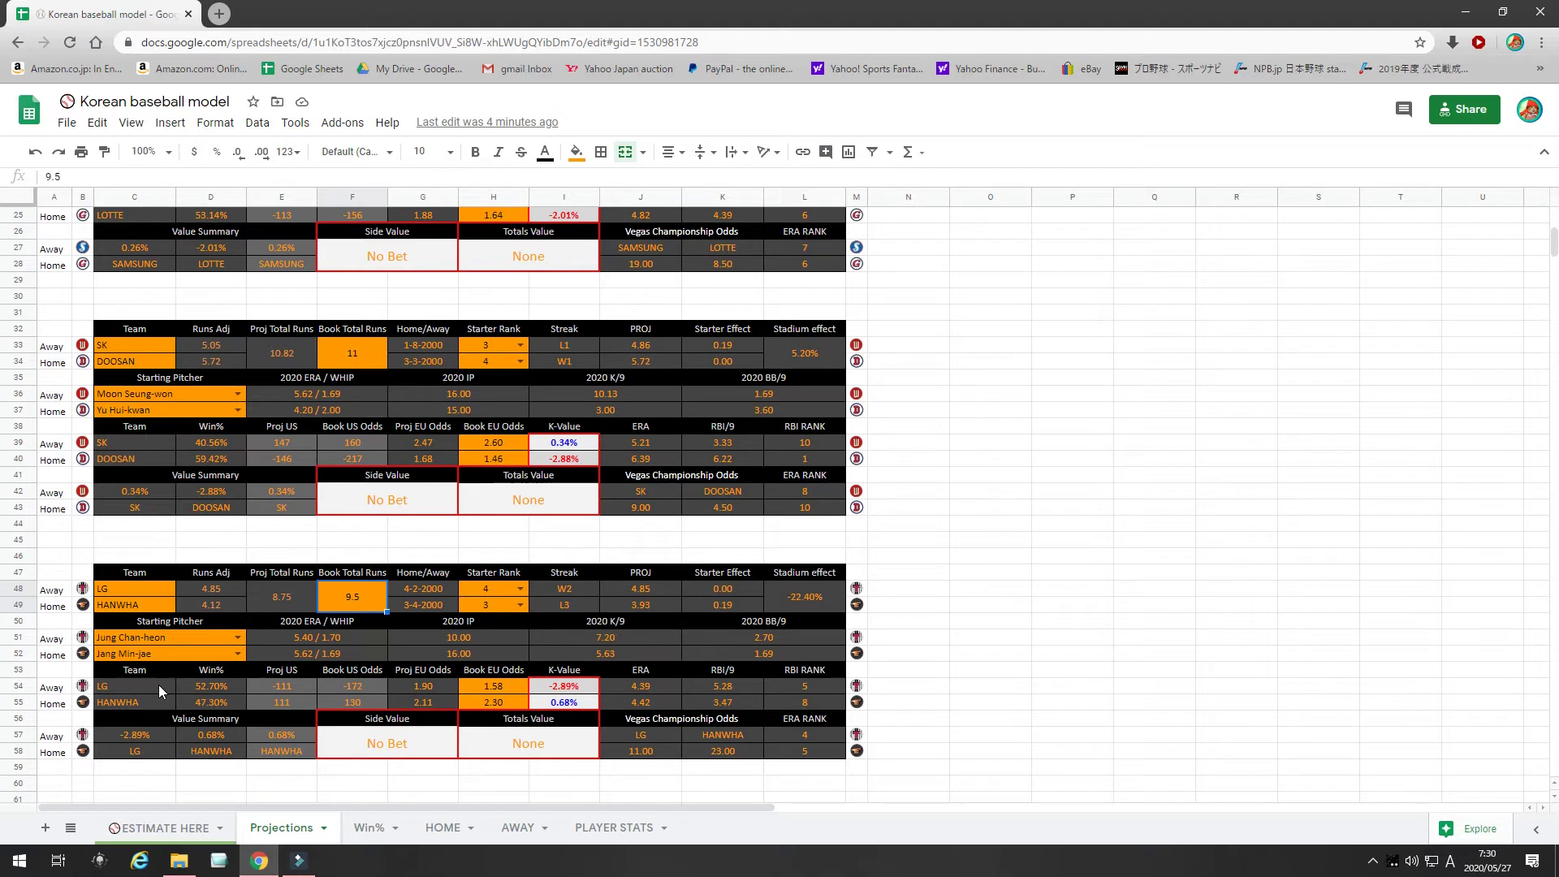
Review both teams' win percentages and ERA ranks in the LG at HANWHA game, plus HANWHA's starter rank and LG's RBI rank
left_click(193, 684)
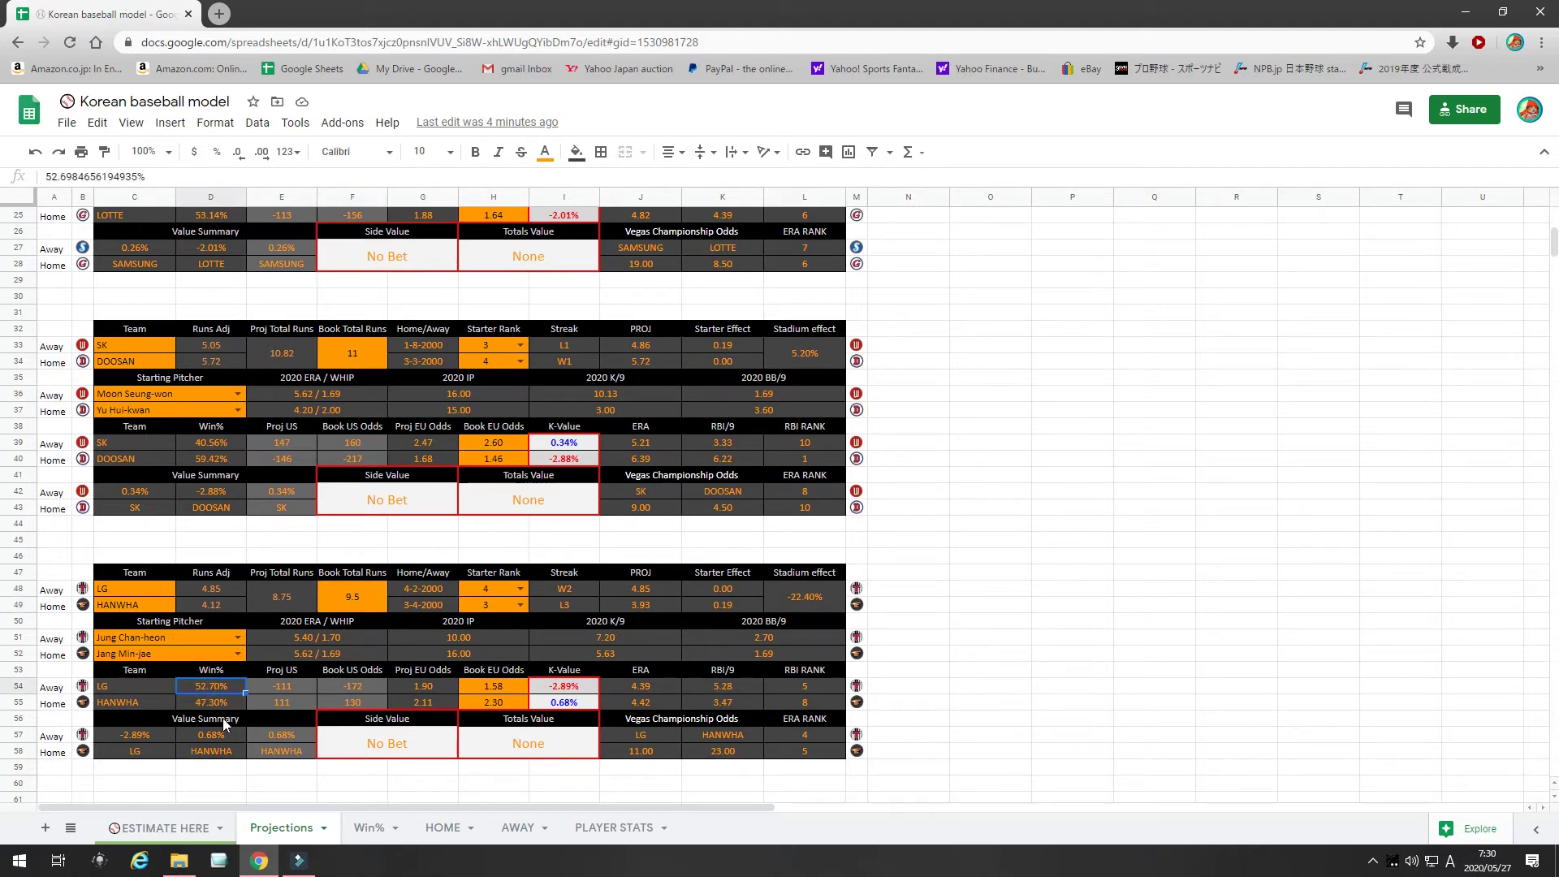
left_click(226, 707)
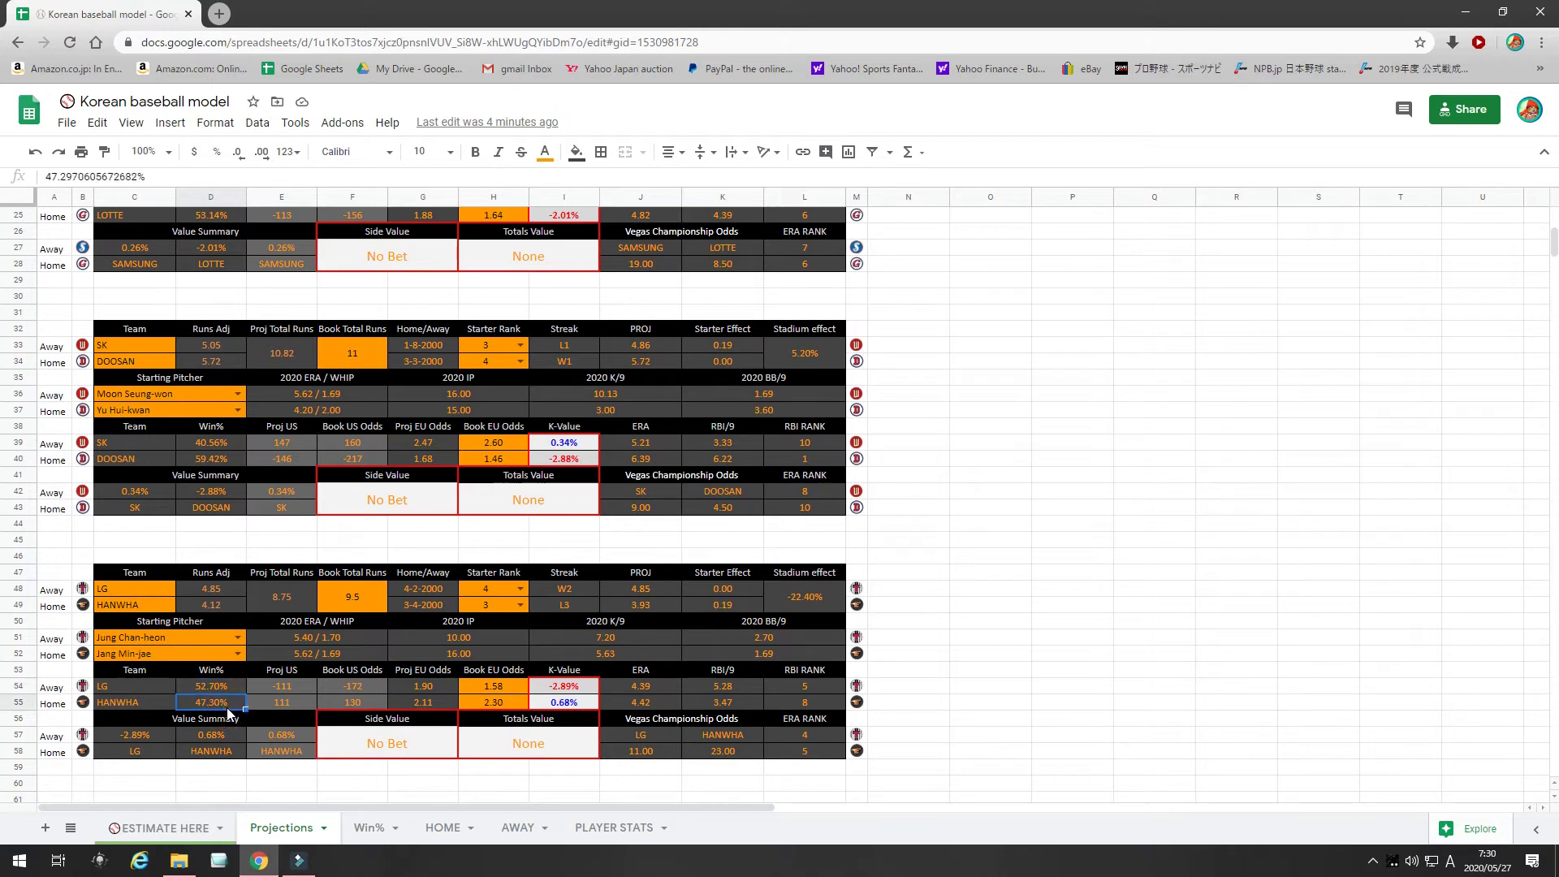
left_click(492, 602)
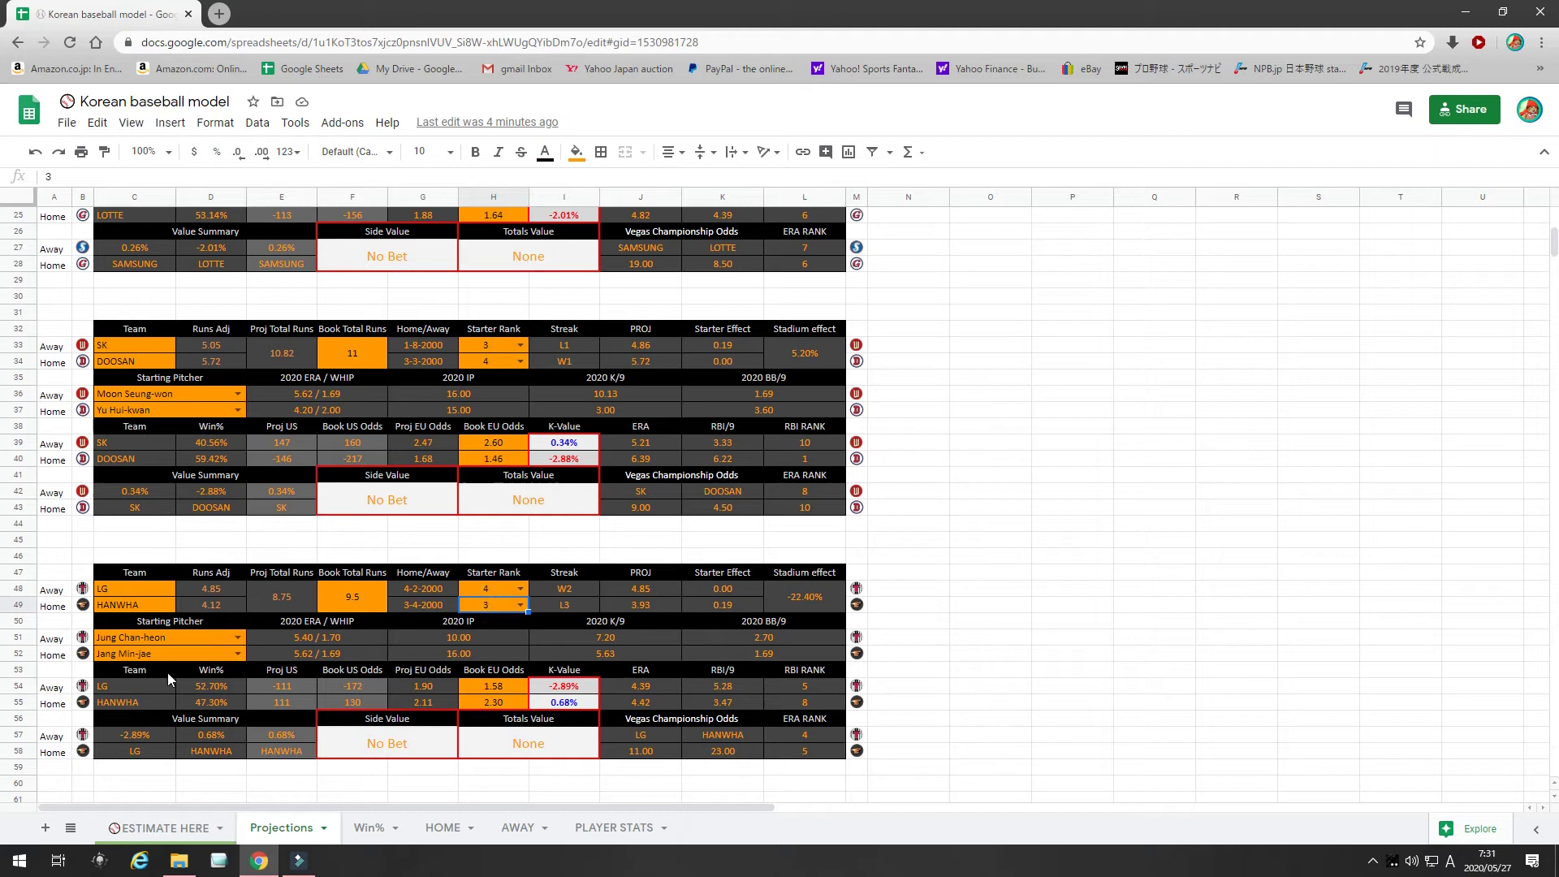
left_click(814, 736)
left_click(816, 752)
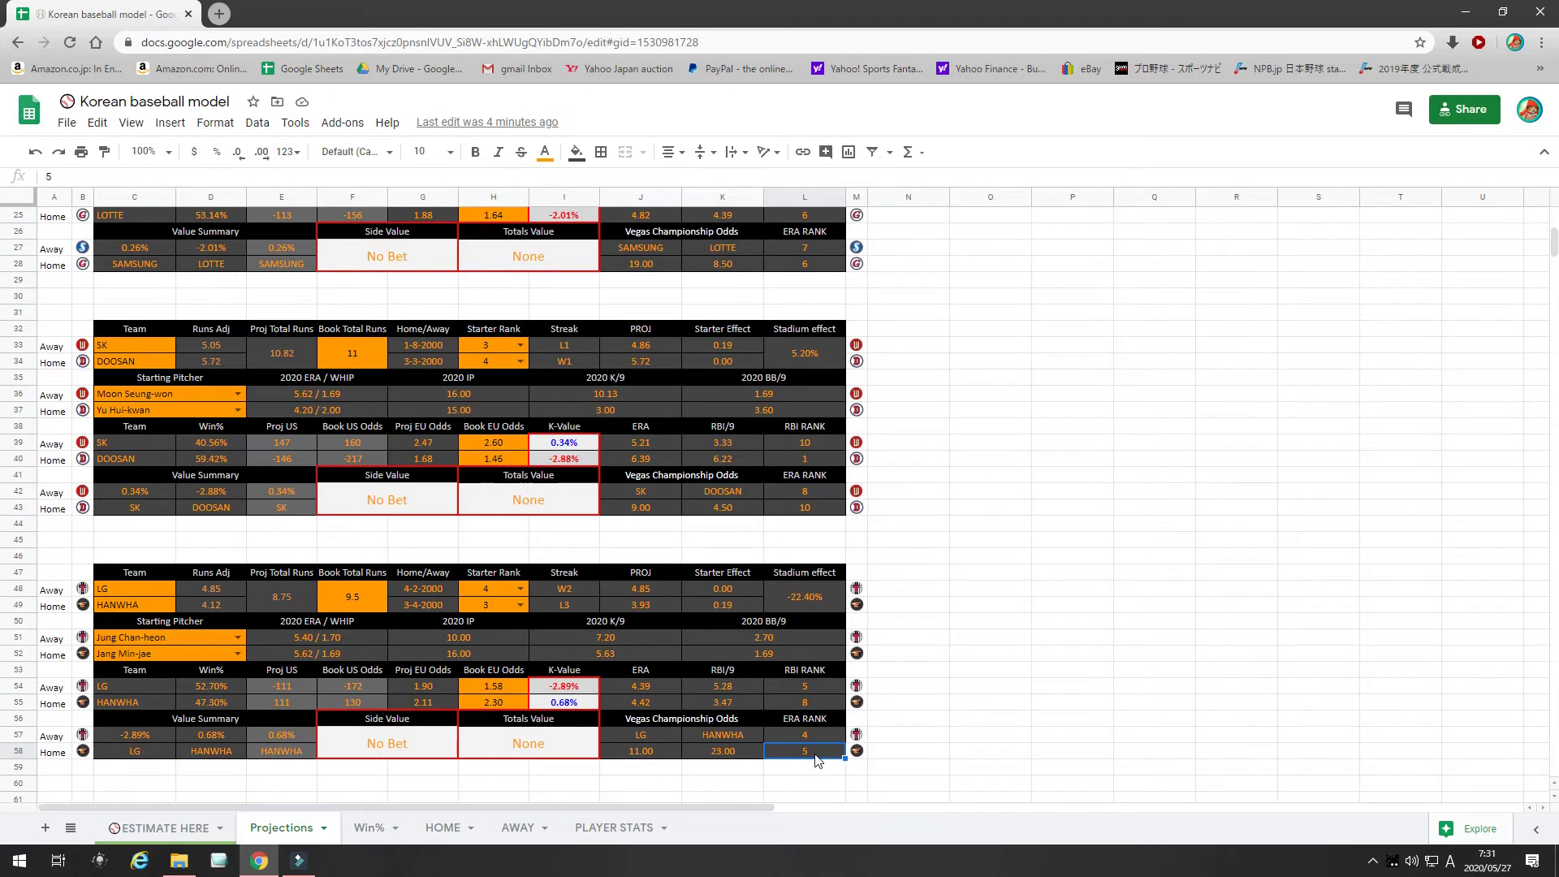
left_click(813, 687)
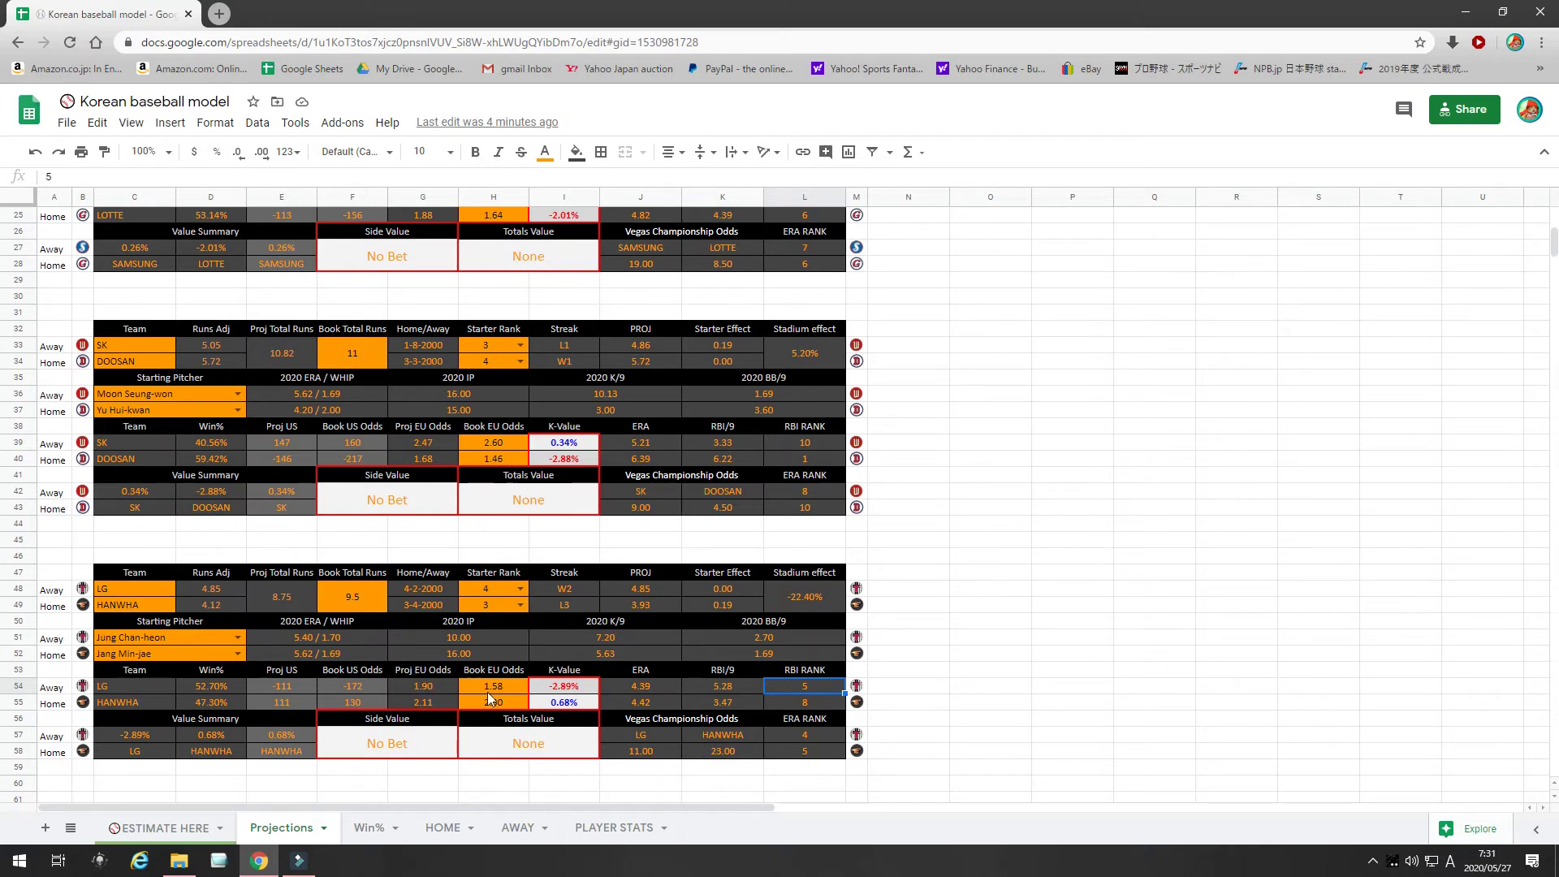
Compare the projected and book EU odds for LG and HANWHA, ending at HANWHA's K-Value
left_click_drag(422, 686, 422, 699)
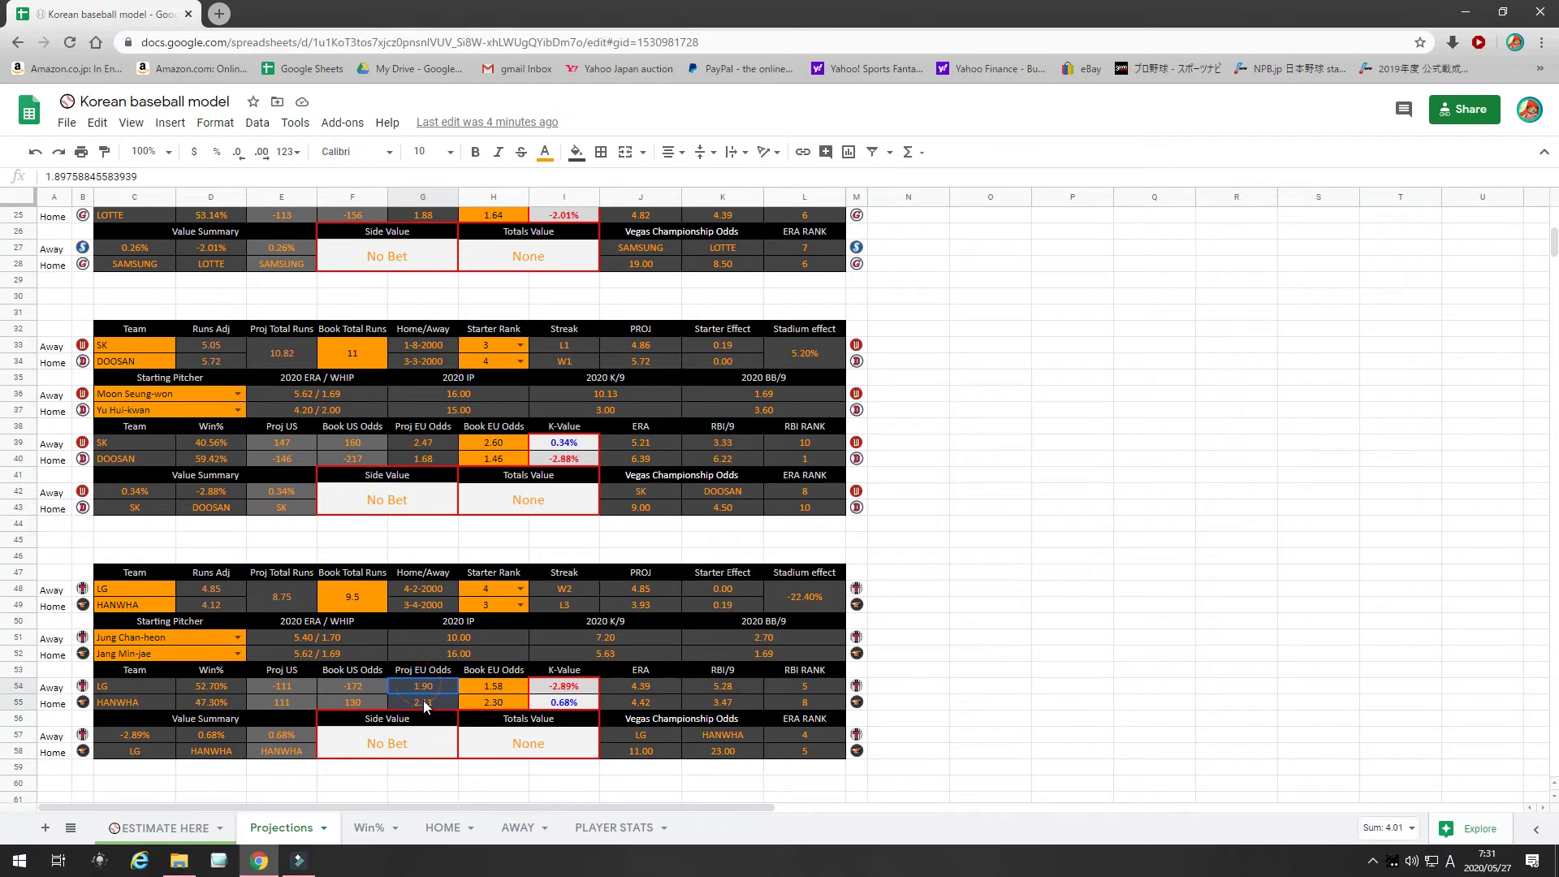
left_click(415, 689)
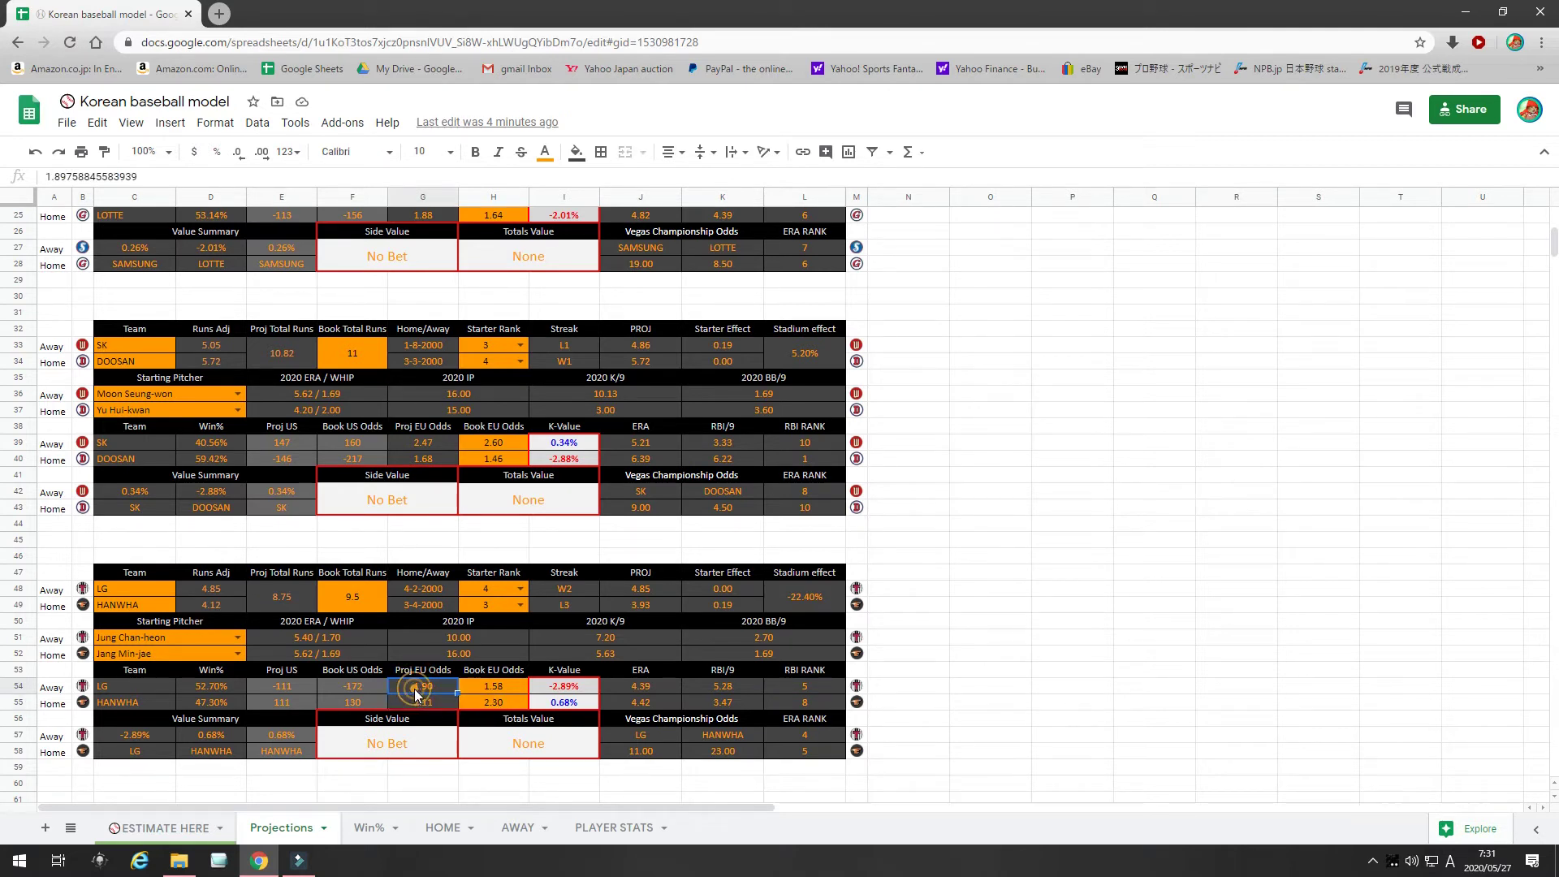
left_click(490, 689)
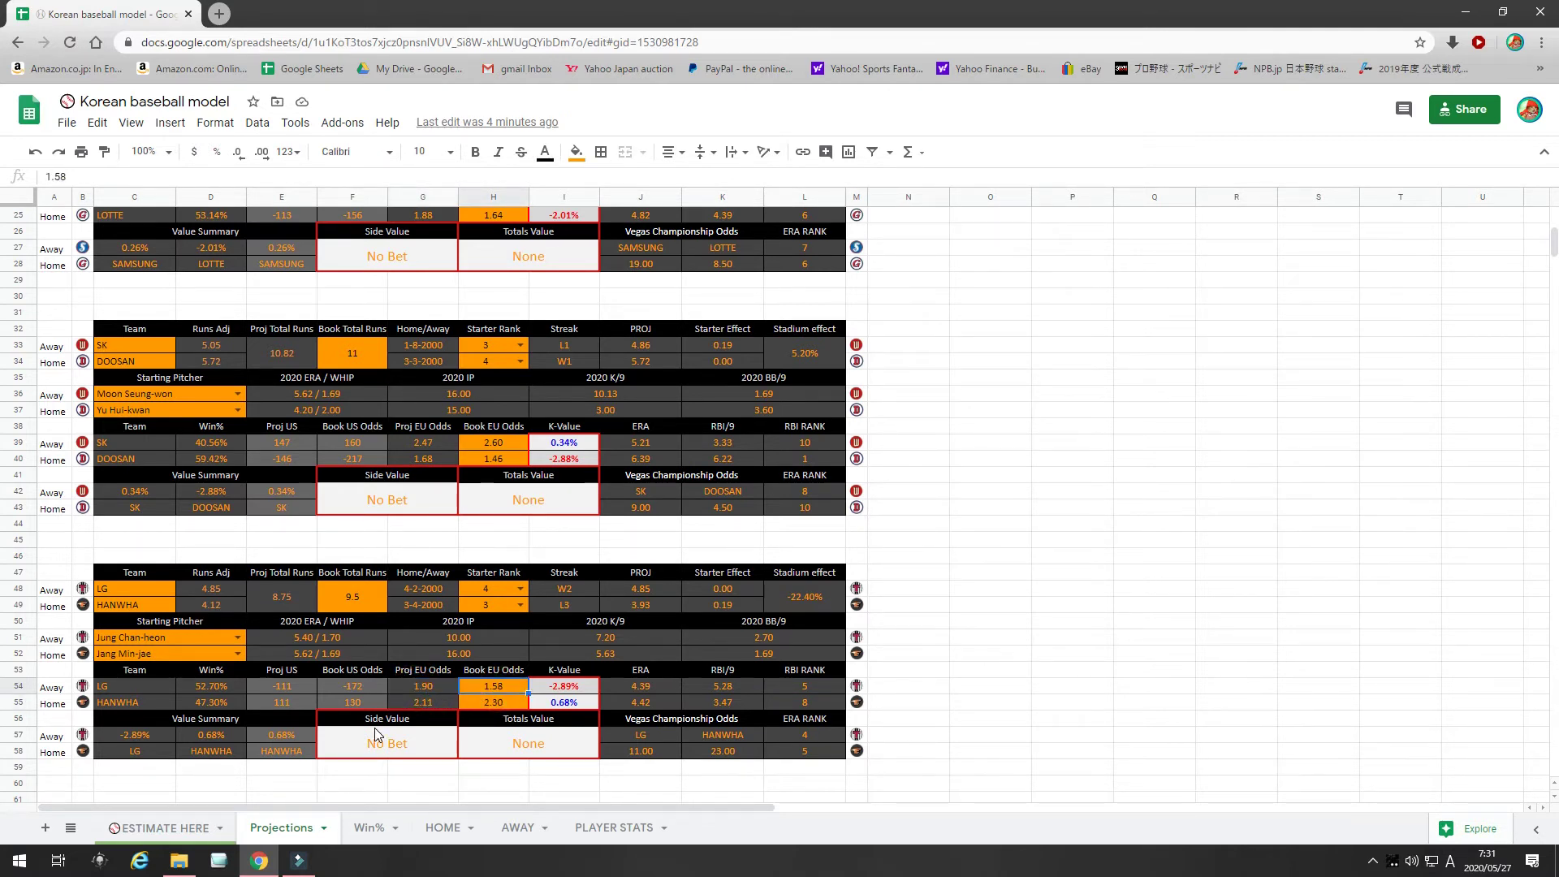
left_click(432, 703)
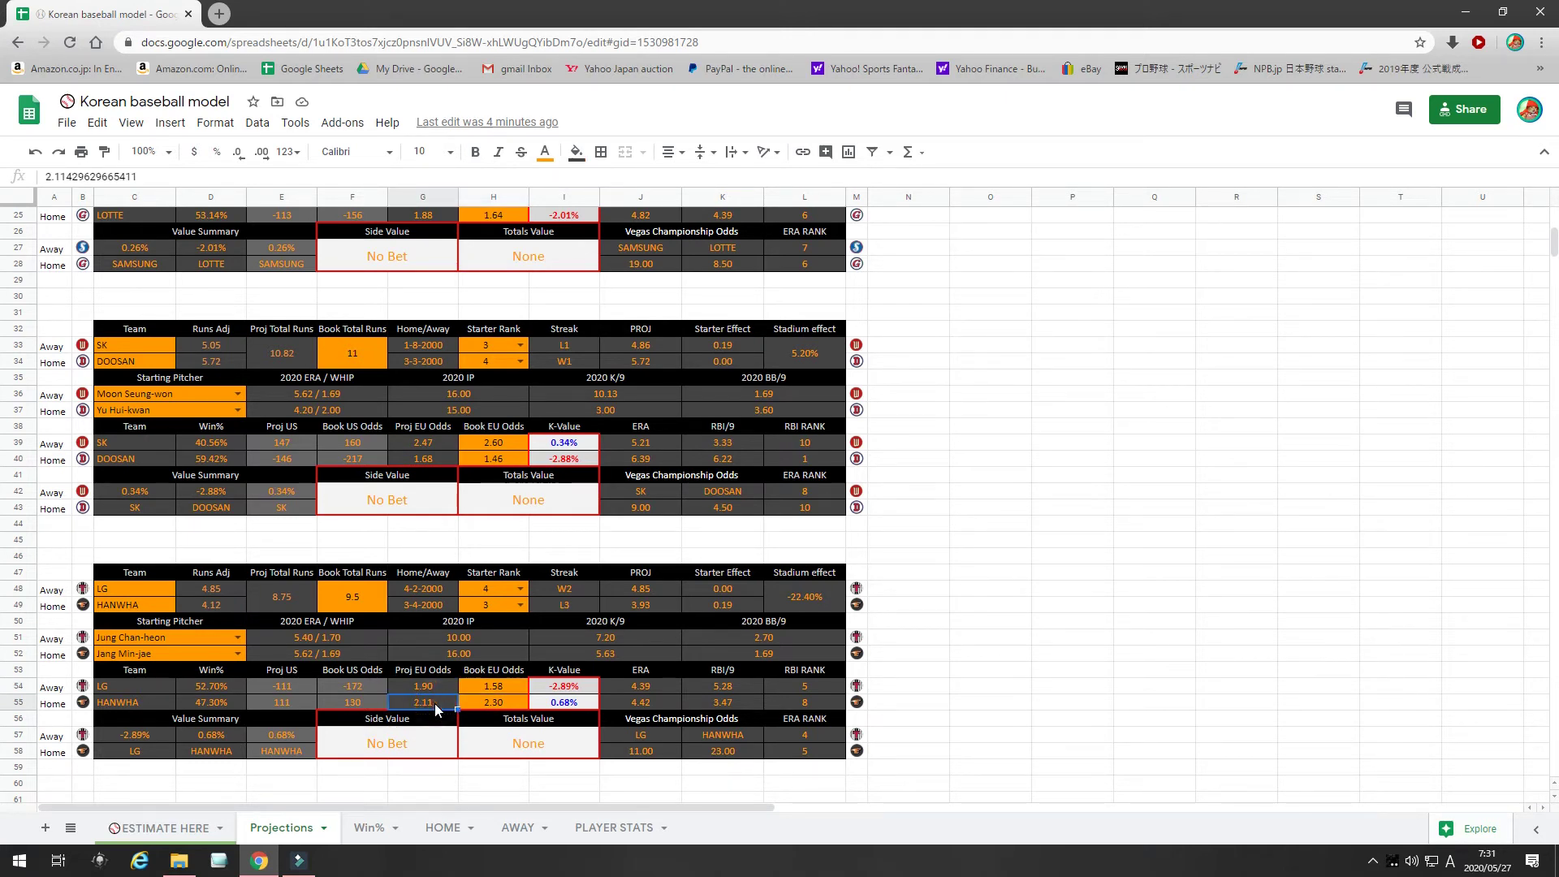
left_click(484, 703)
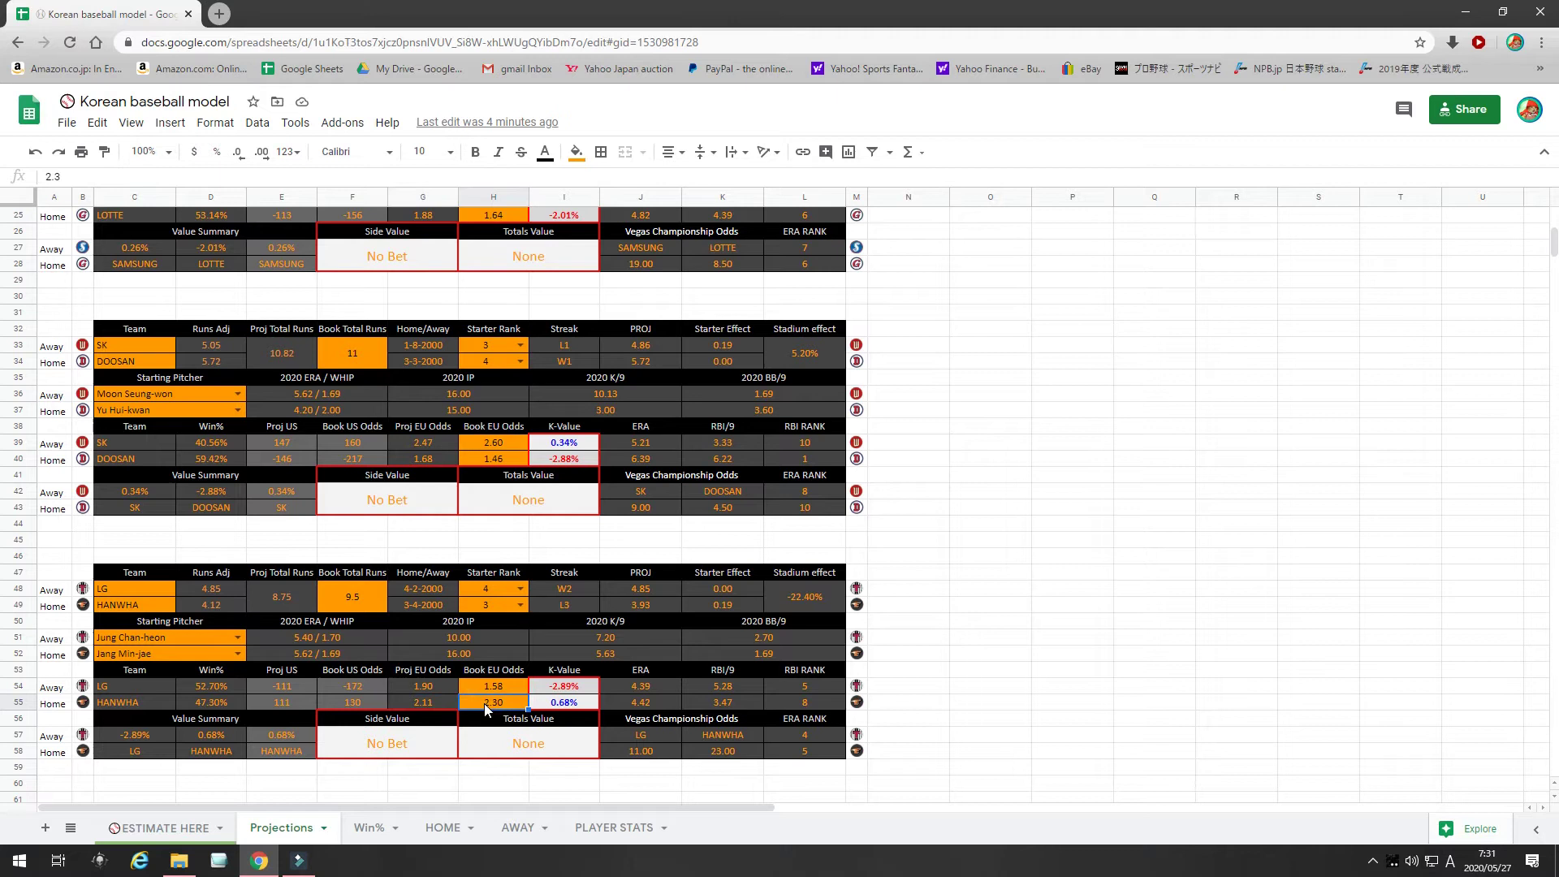
left_click(556, 705)
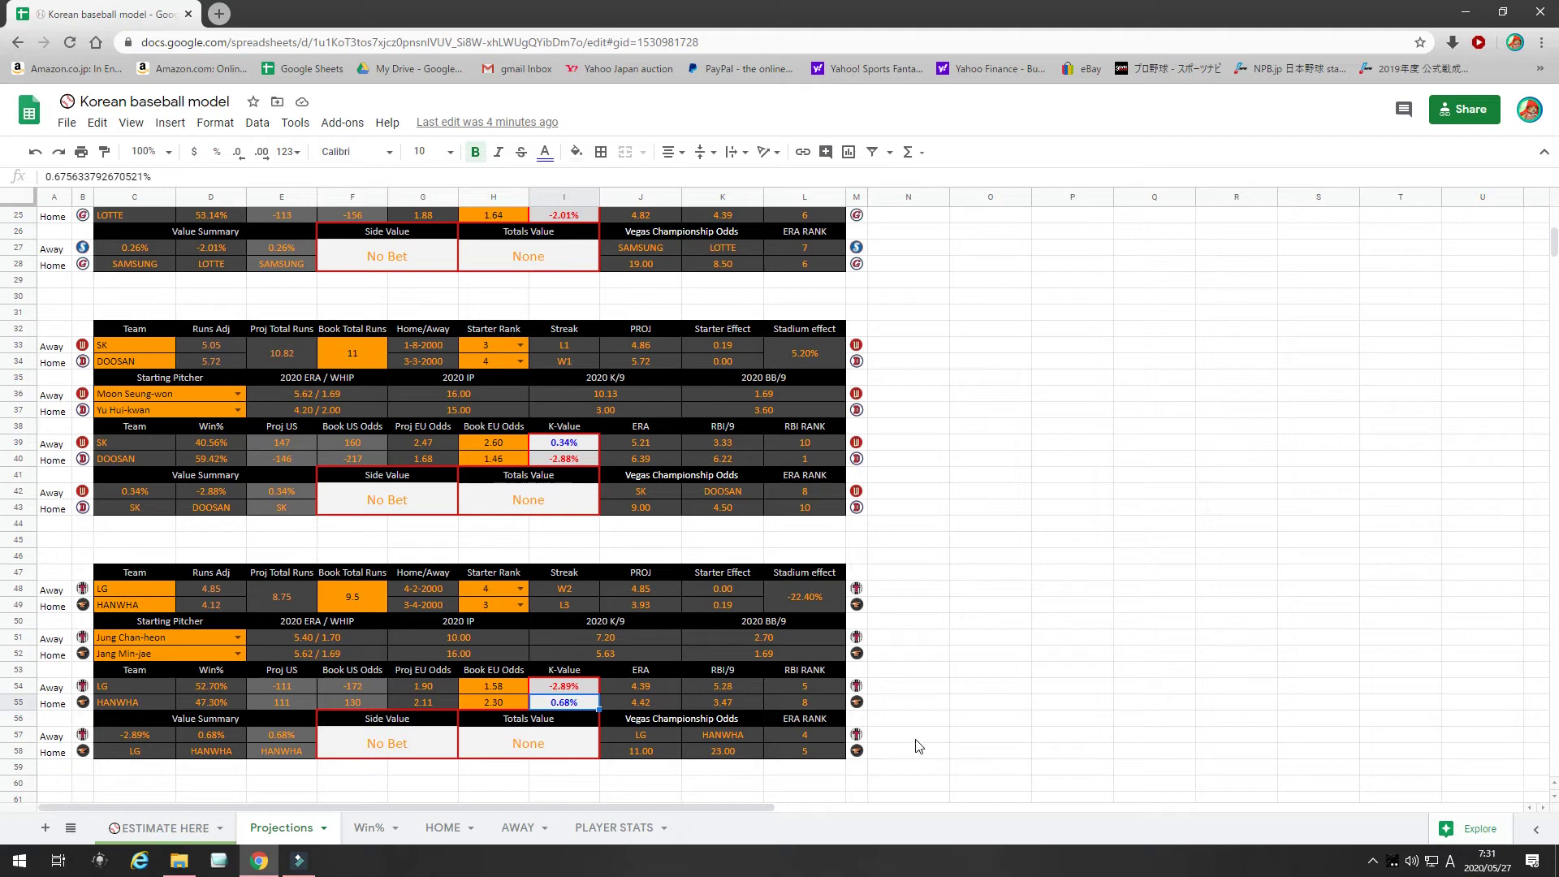
Examine the KIA at KT game's Vegas championship odds, KIA's ERA rank, KT's RBI rank, and KIA's adjusted runs
scroll(917, 745, "down", 3)
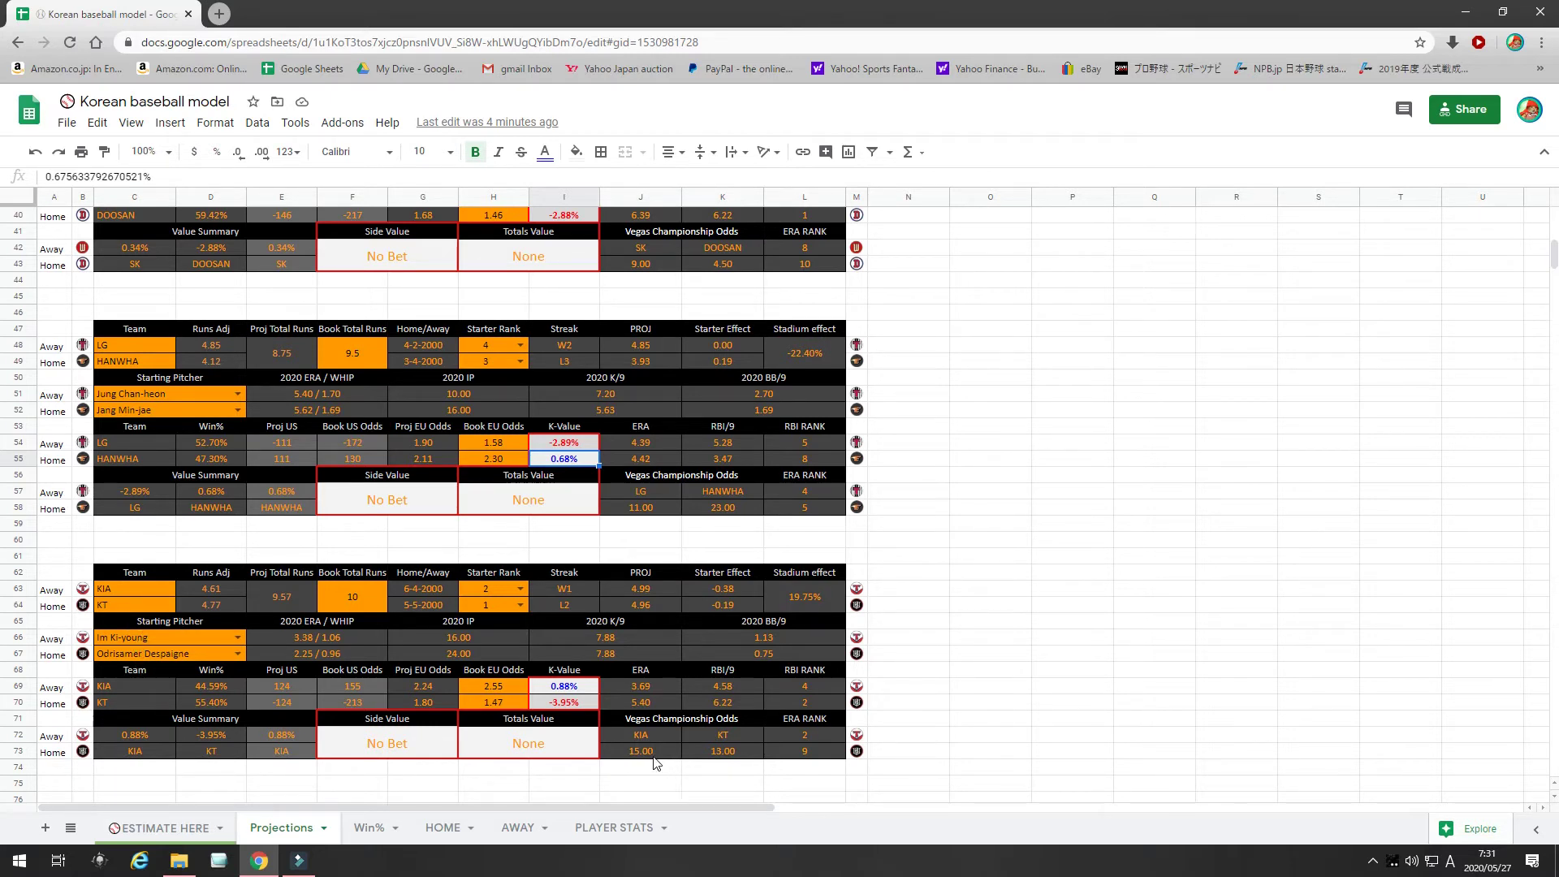
left_click_drag(654, 754, 722, 752)
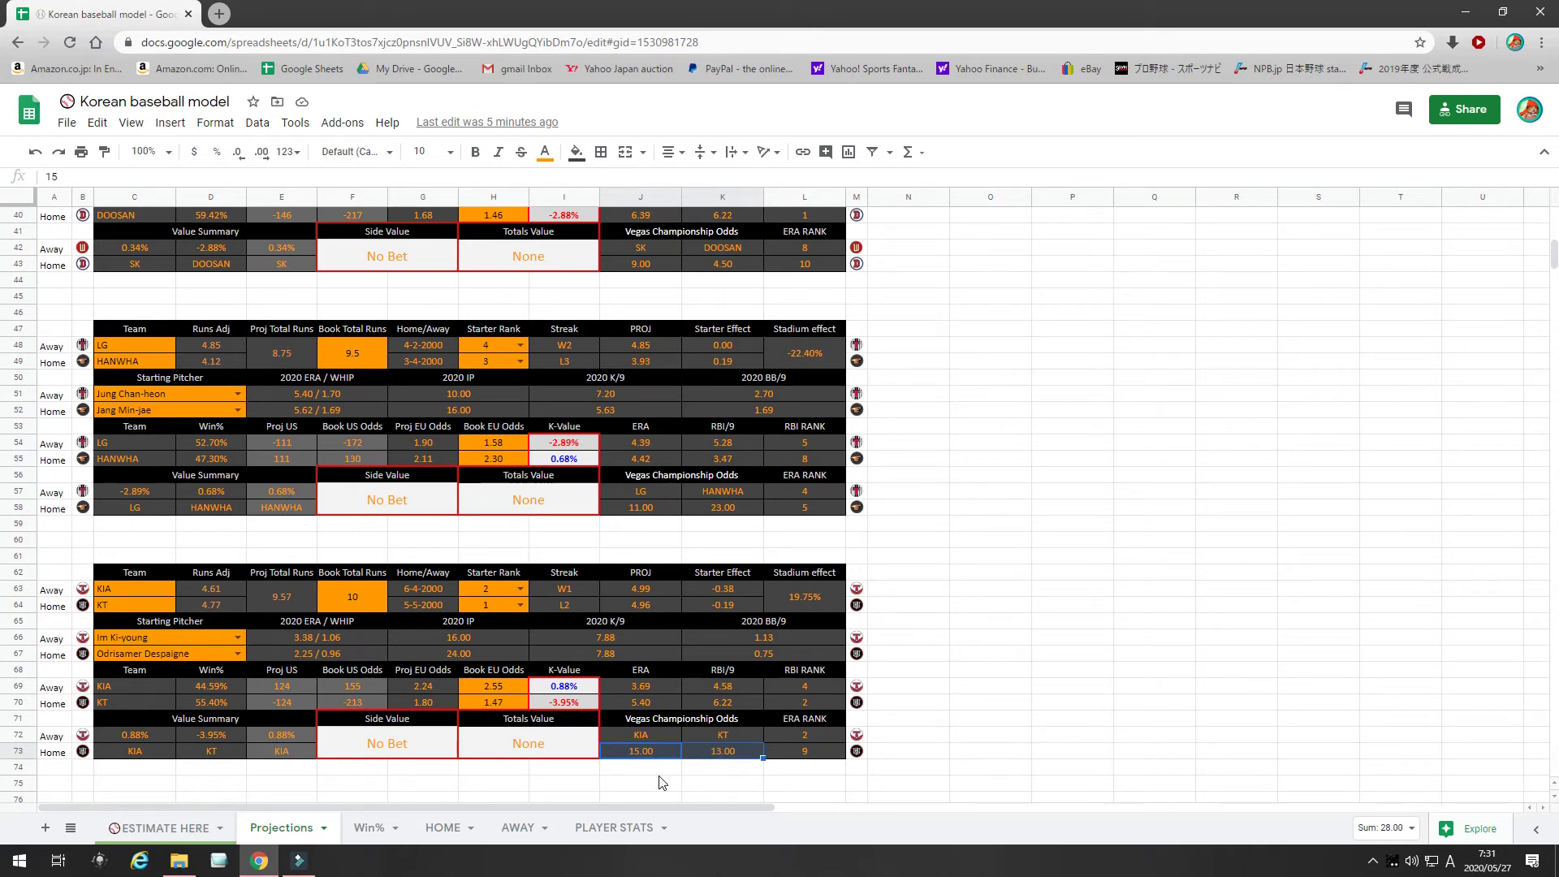
left_click(825, 740)
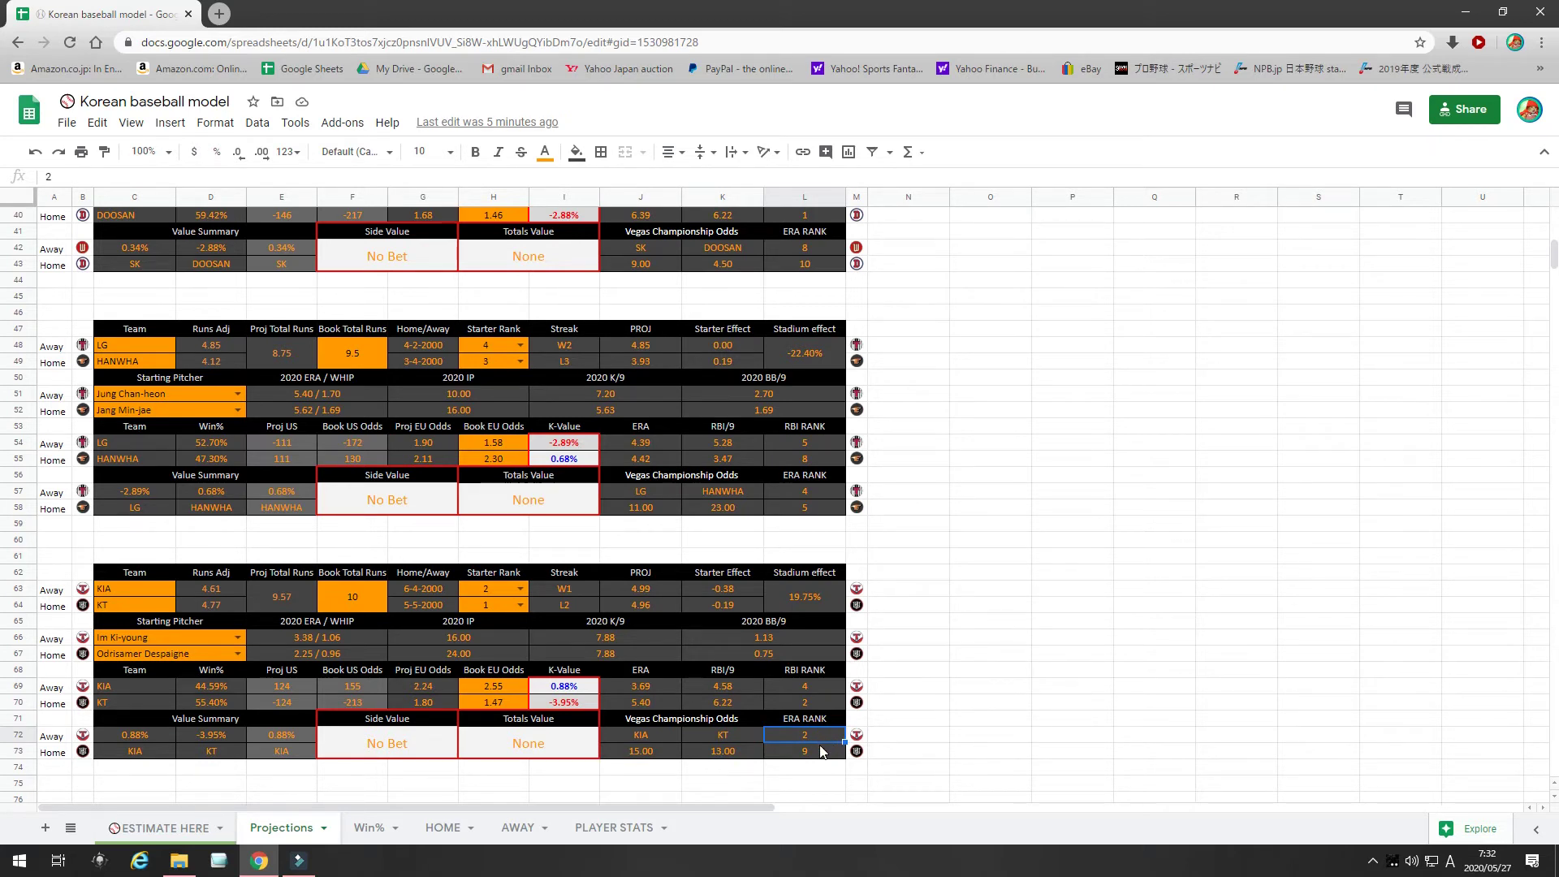
left_click(813, 703)
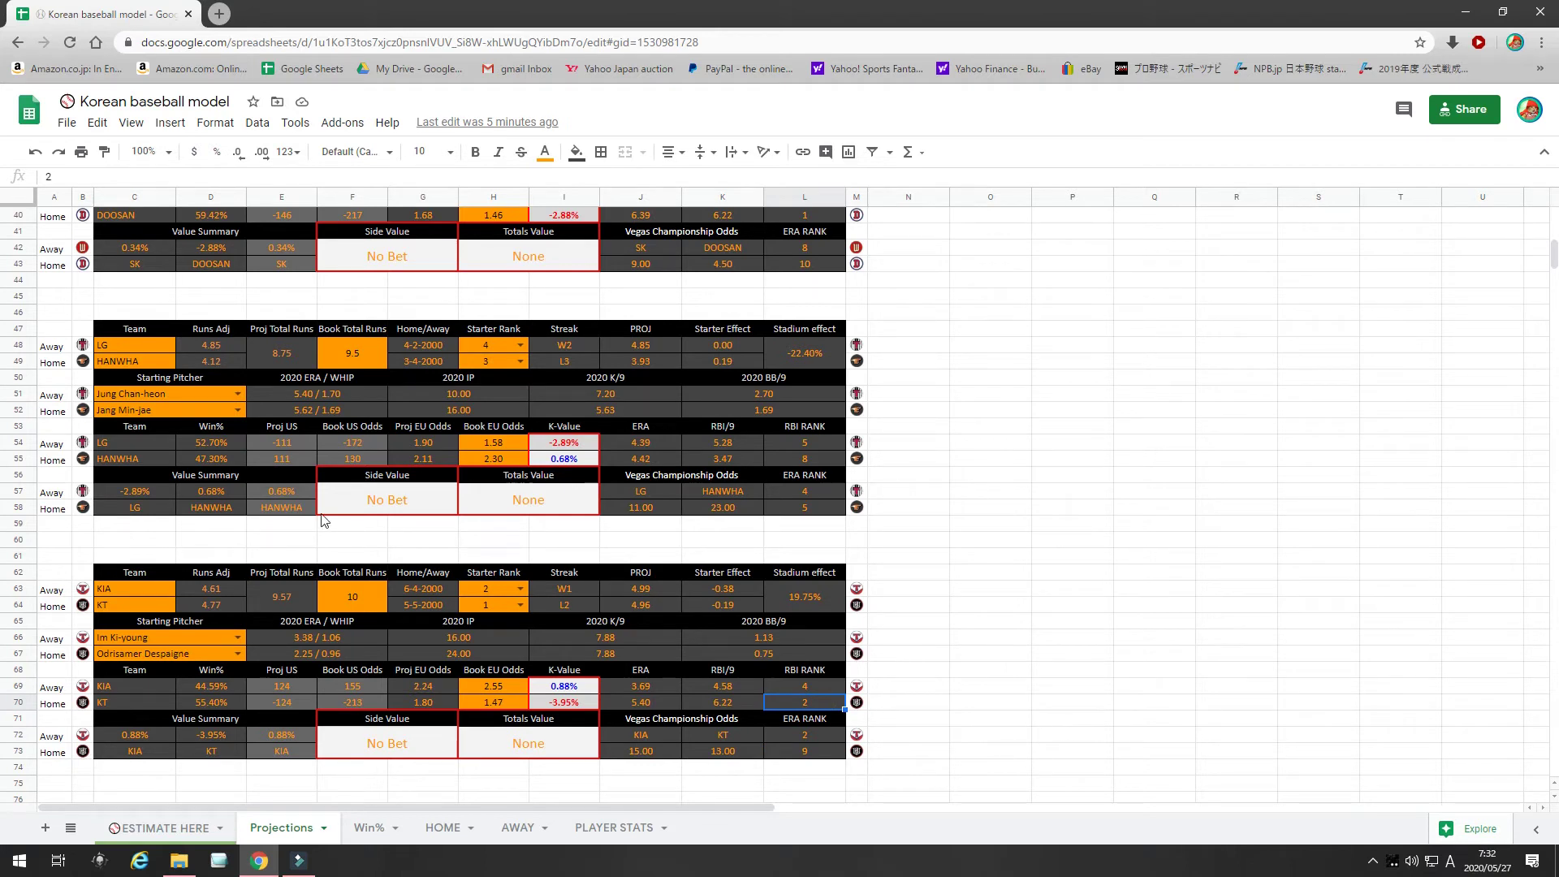
left_click(214, 594)
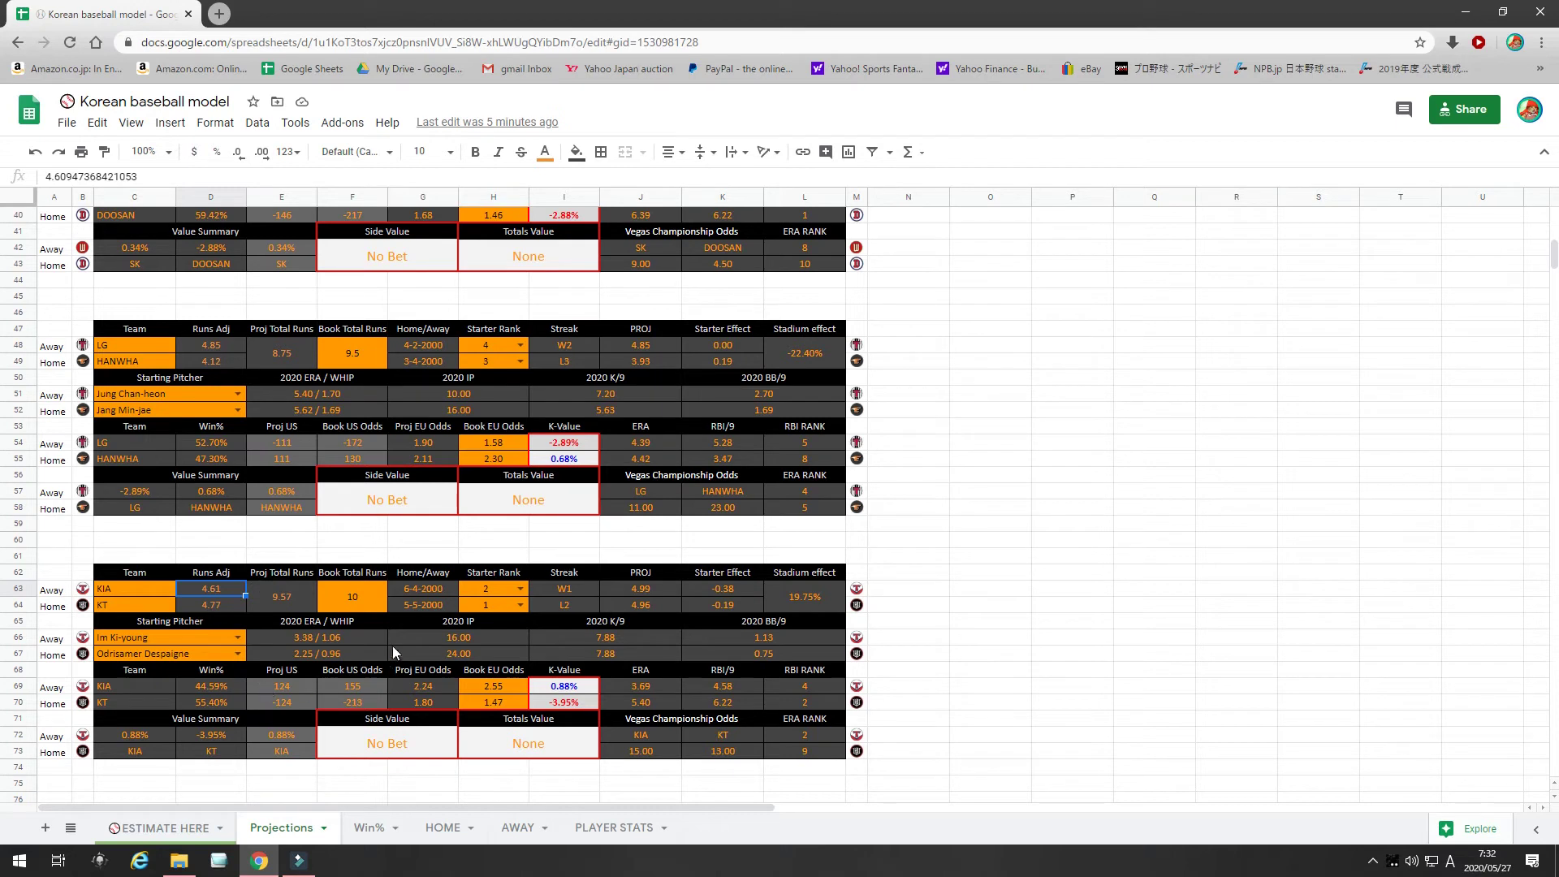
Review KT's starter rank, its starting pitcher's 2020 ERA / WHIP and BB/9, and both teams' streaks in the KIA at KT game
left_click(497, 602)
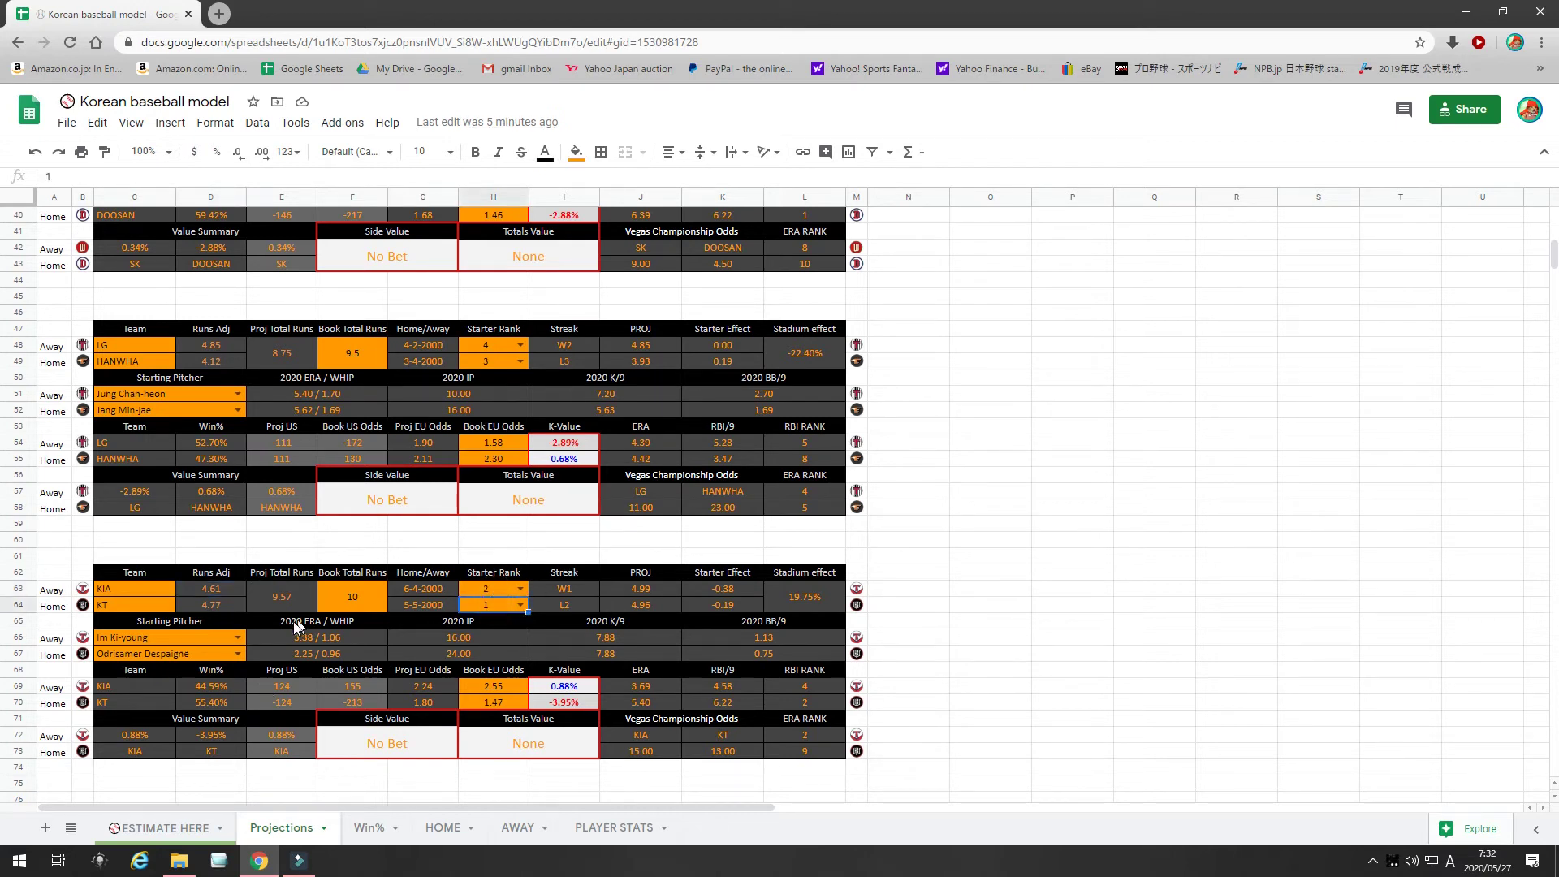
left_click(310, 656)
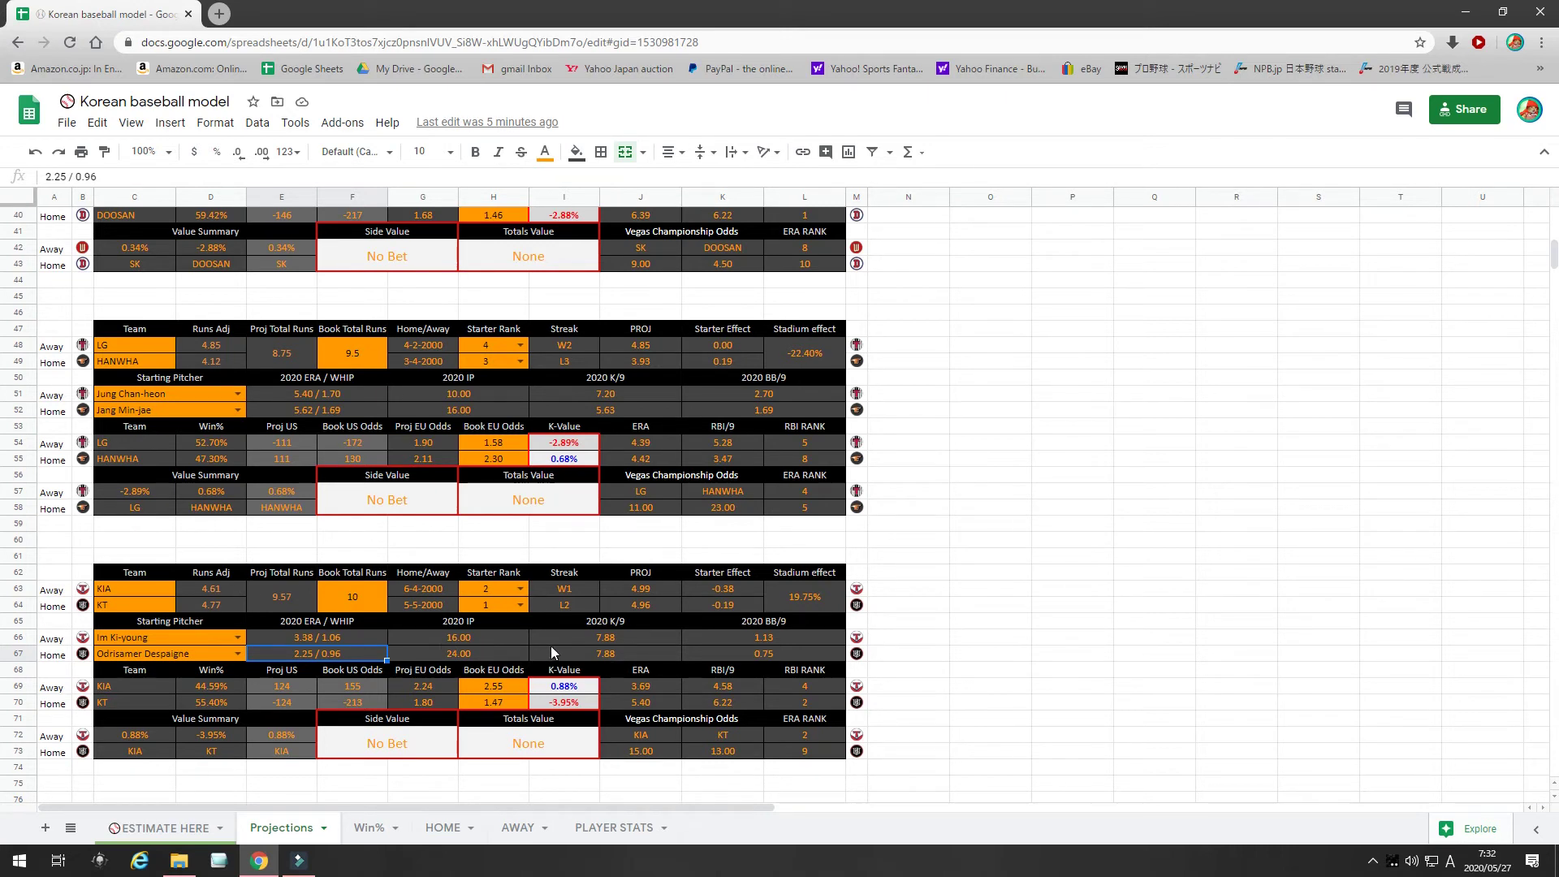
left_click(748, 653)
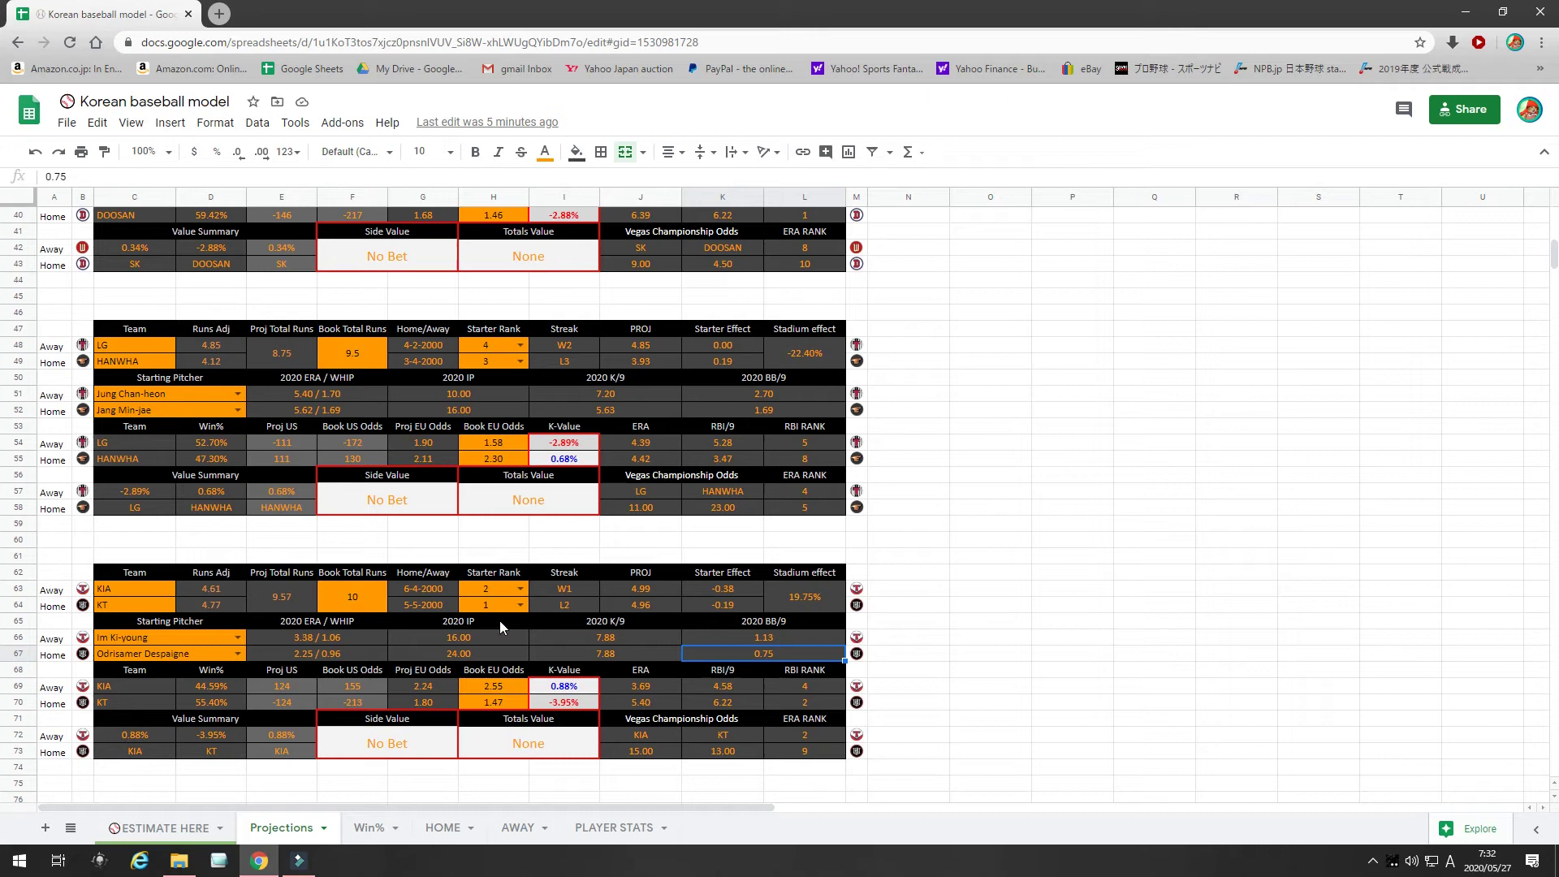
left_click(568, 594)
left_click(573, 606)
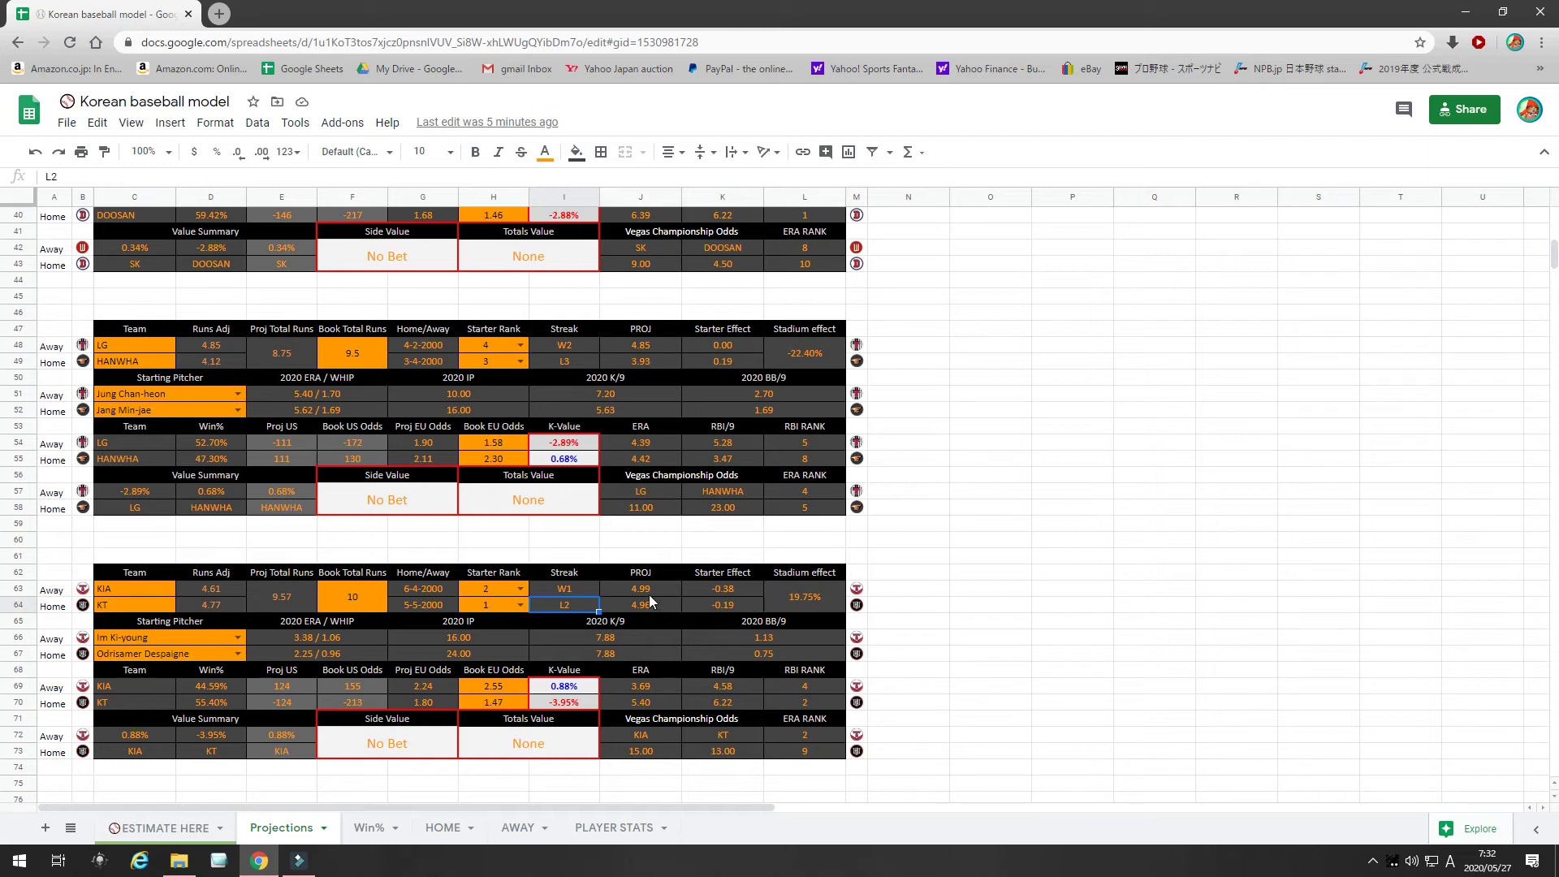
Compare the KIA at KT projected and book total runs, plus KT's win percentage, projected and book EU odds, and K-Value
left_click(264, 597)
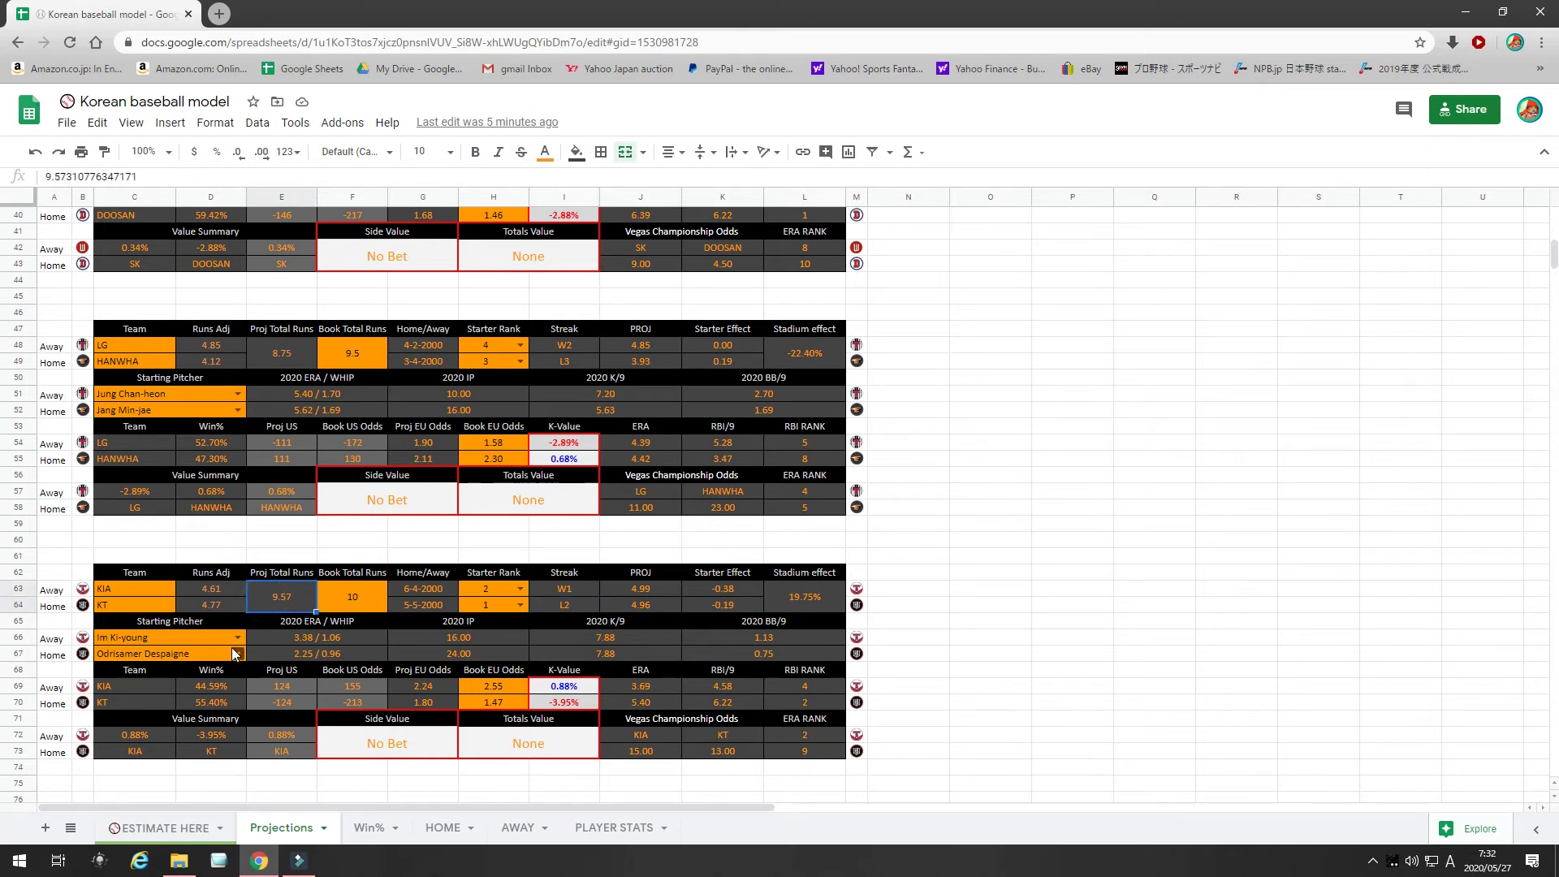
left_click(375, 601)
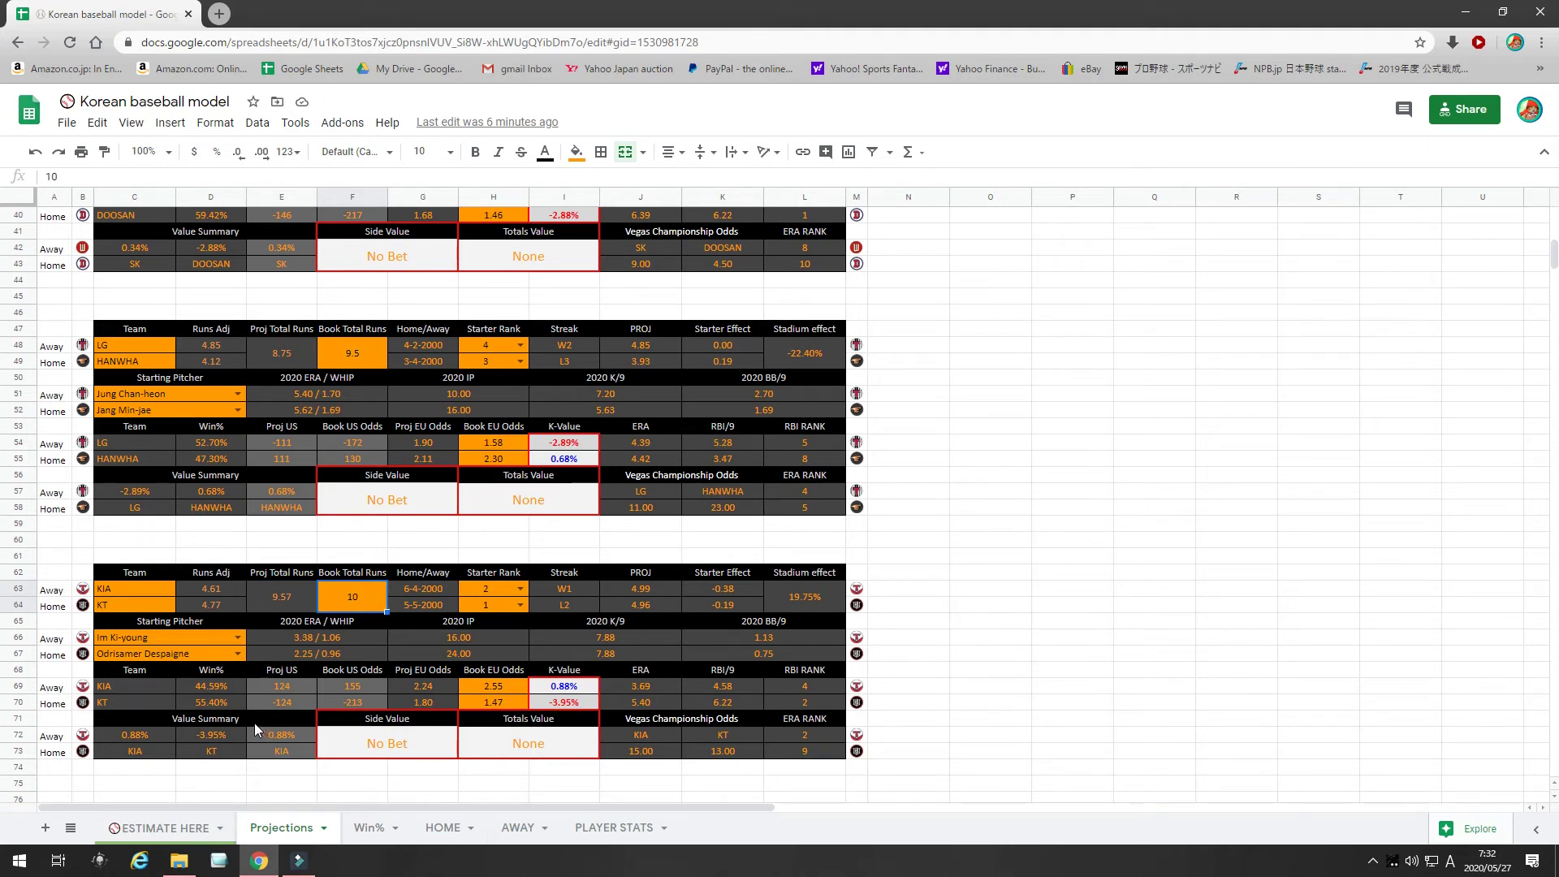
left_click(203, 700)
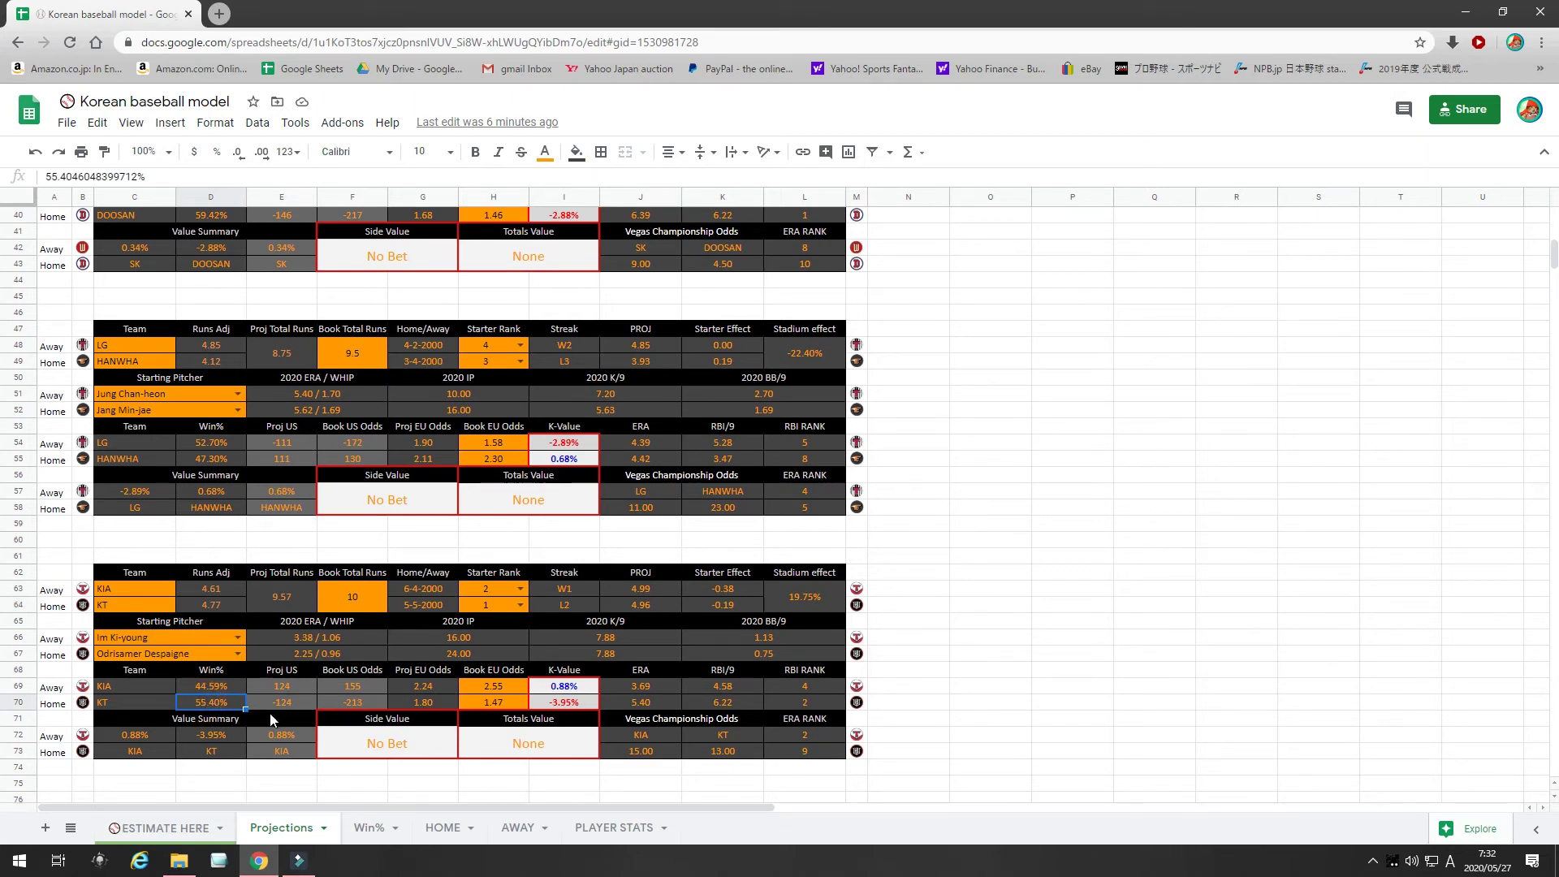
left_click(422, 705)
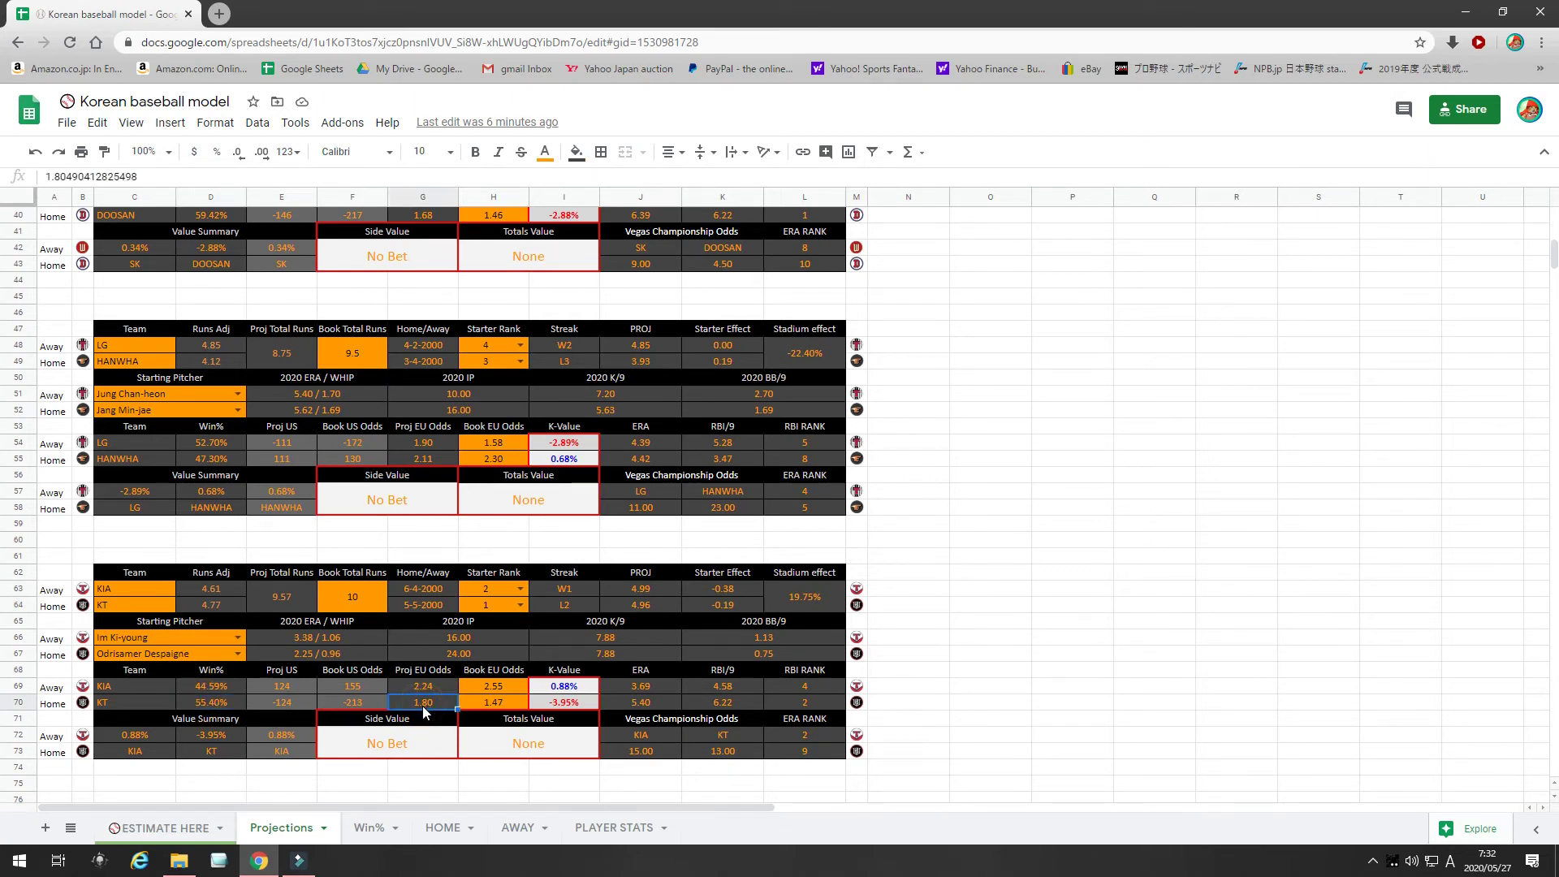
left_click(505, 705)
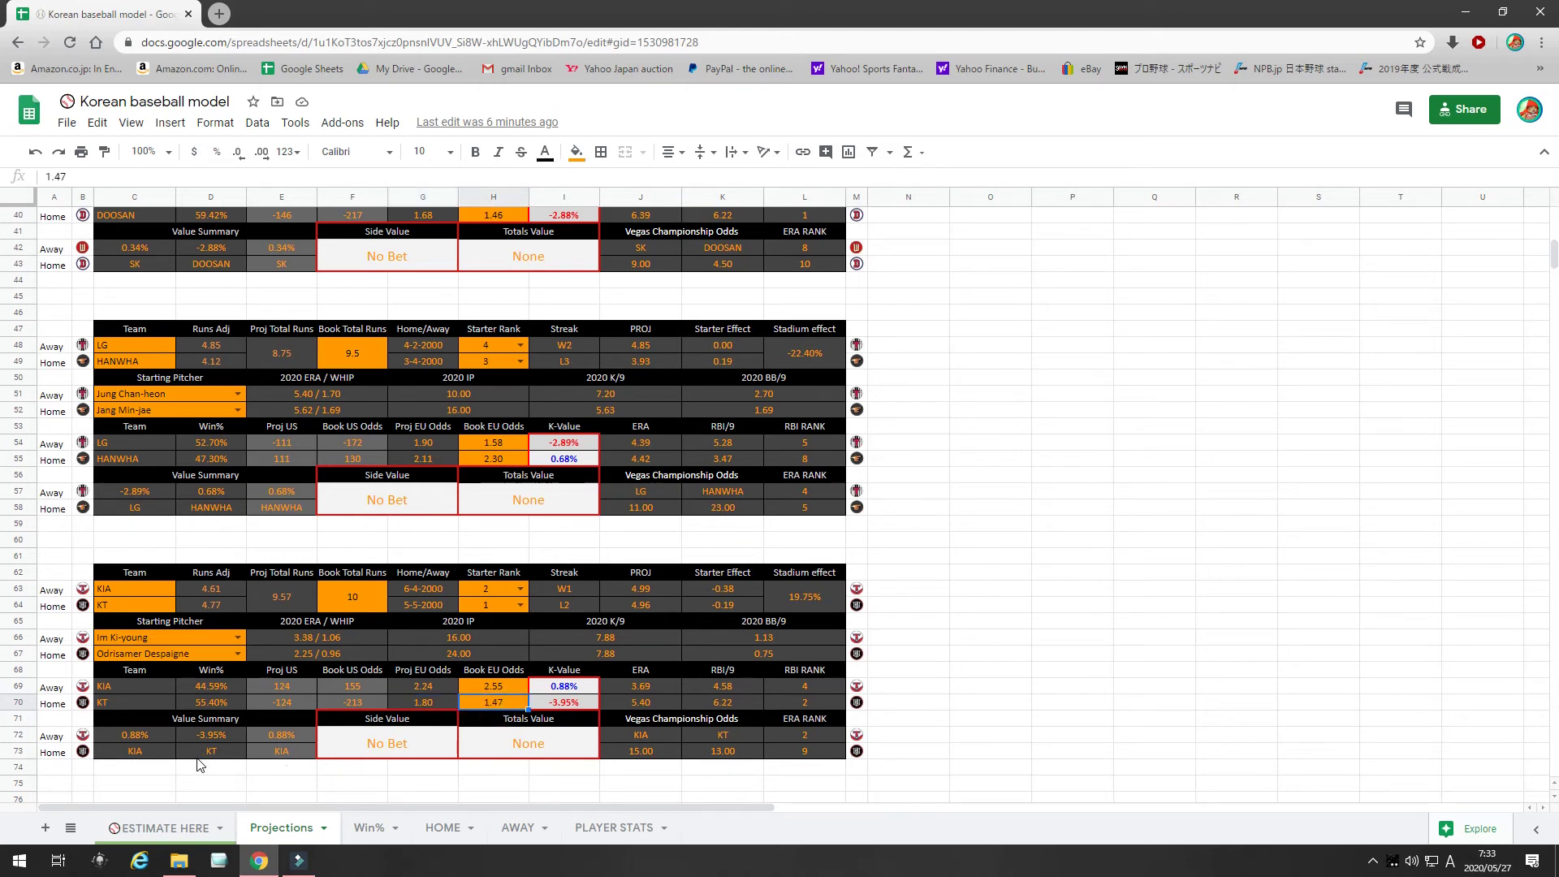
left_click(570, 705)
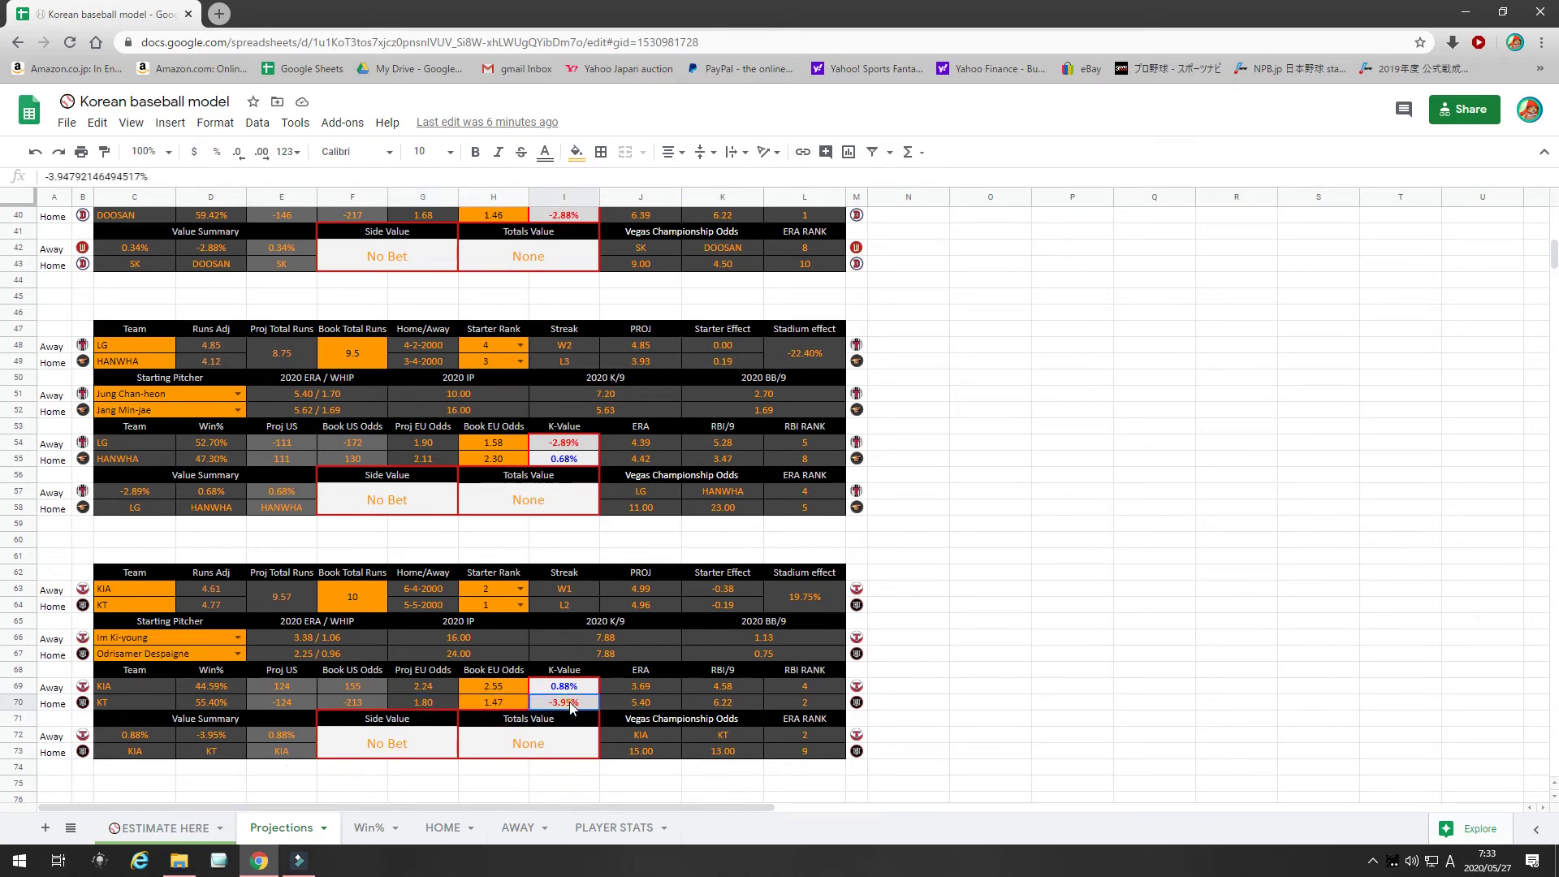
Compare KIA's win percentage with its projected and book EU odds and its K-Value
left_click(214, 689)
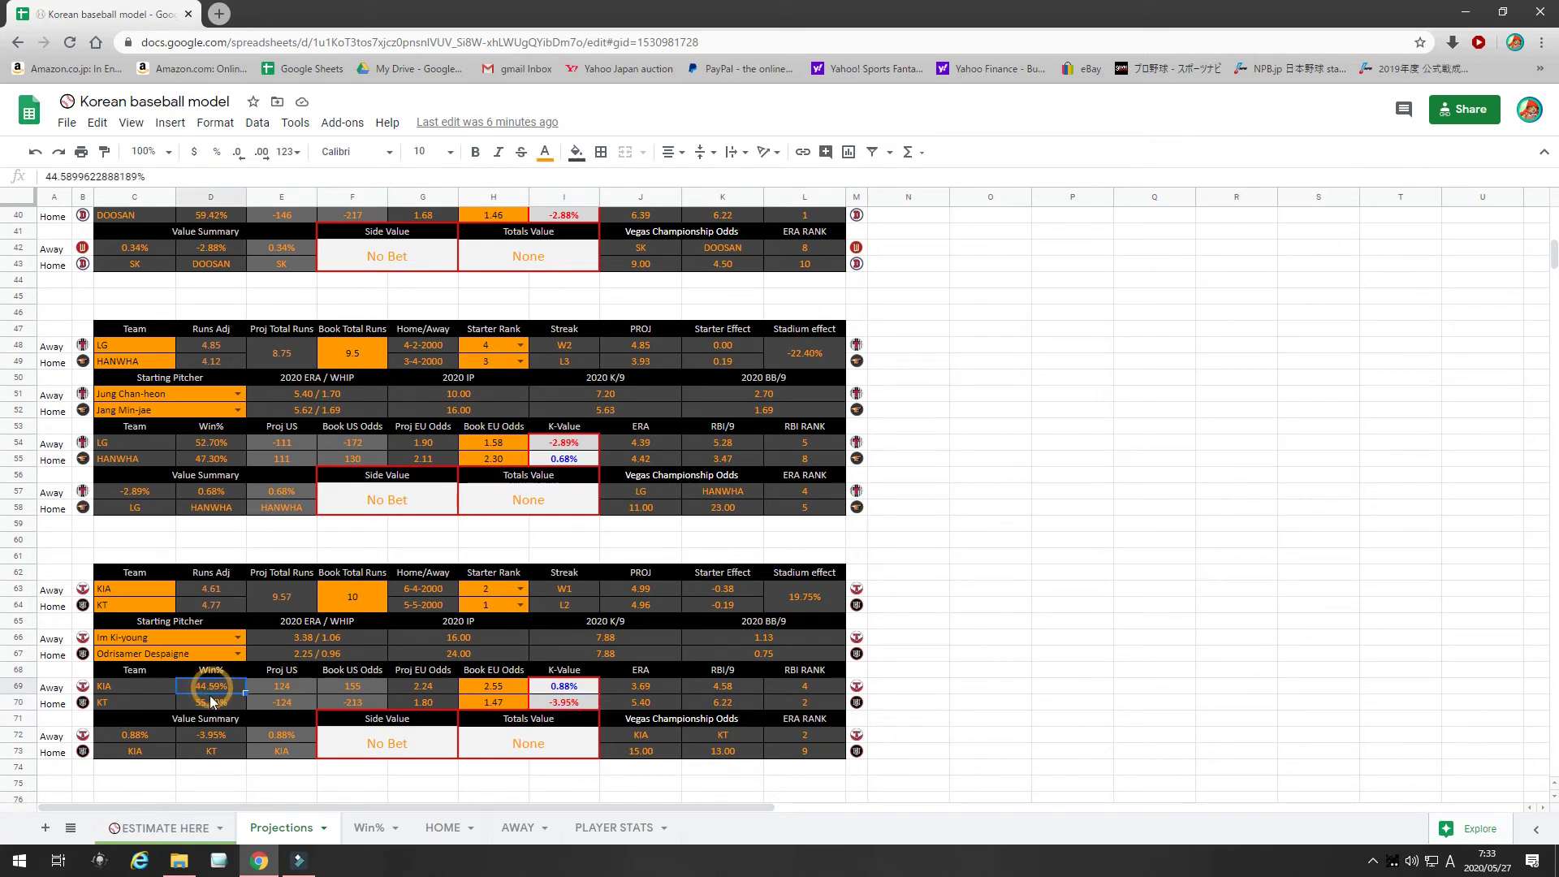
left_click(410, 685)
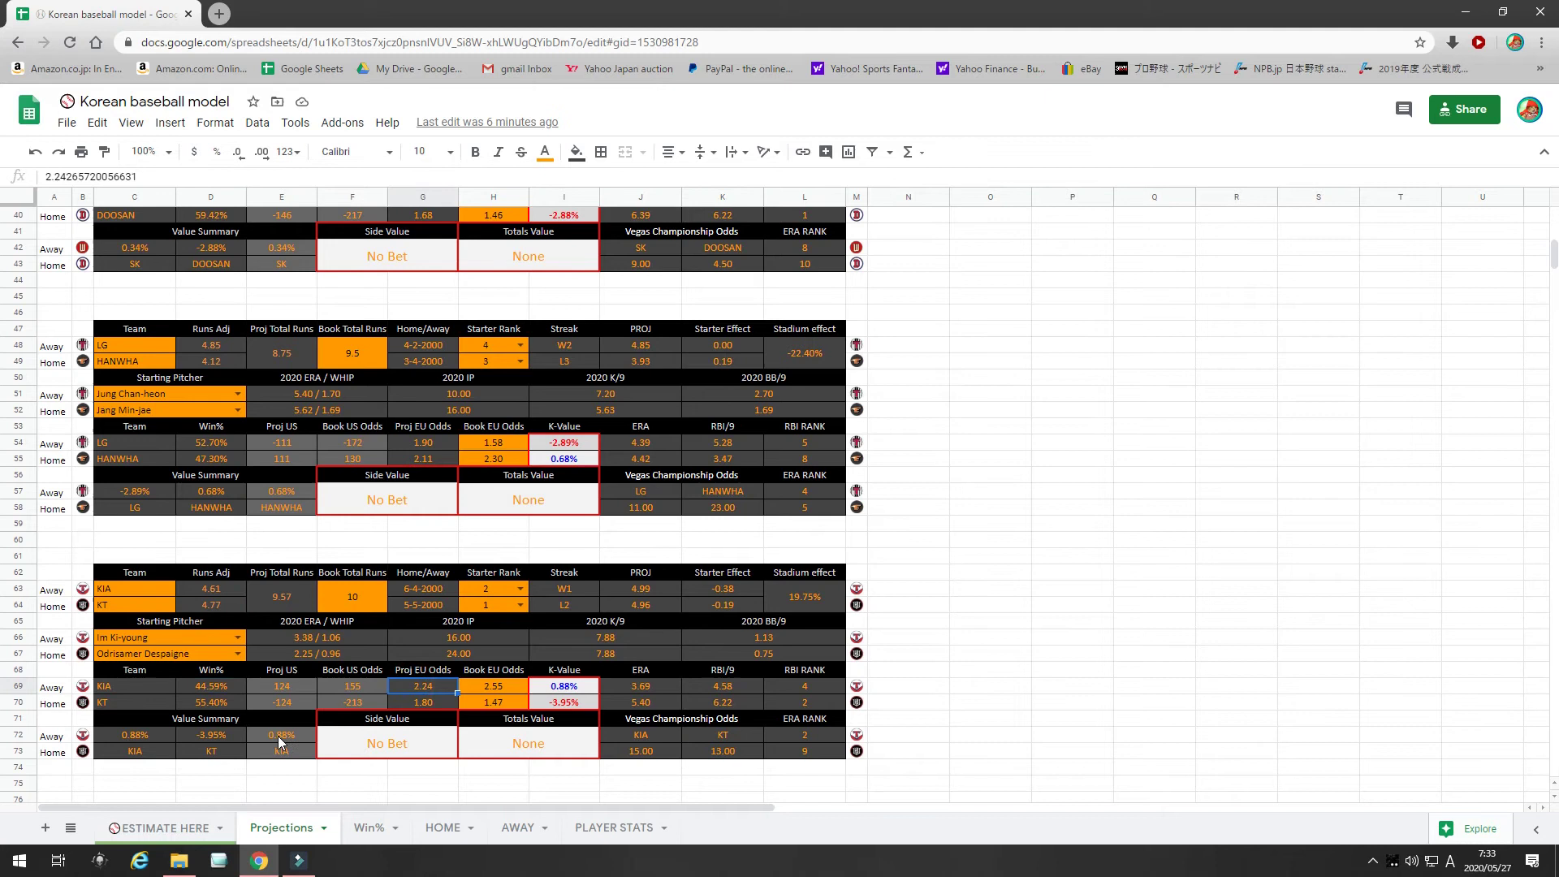
left_click(519, 691)
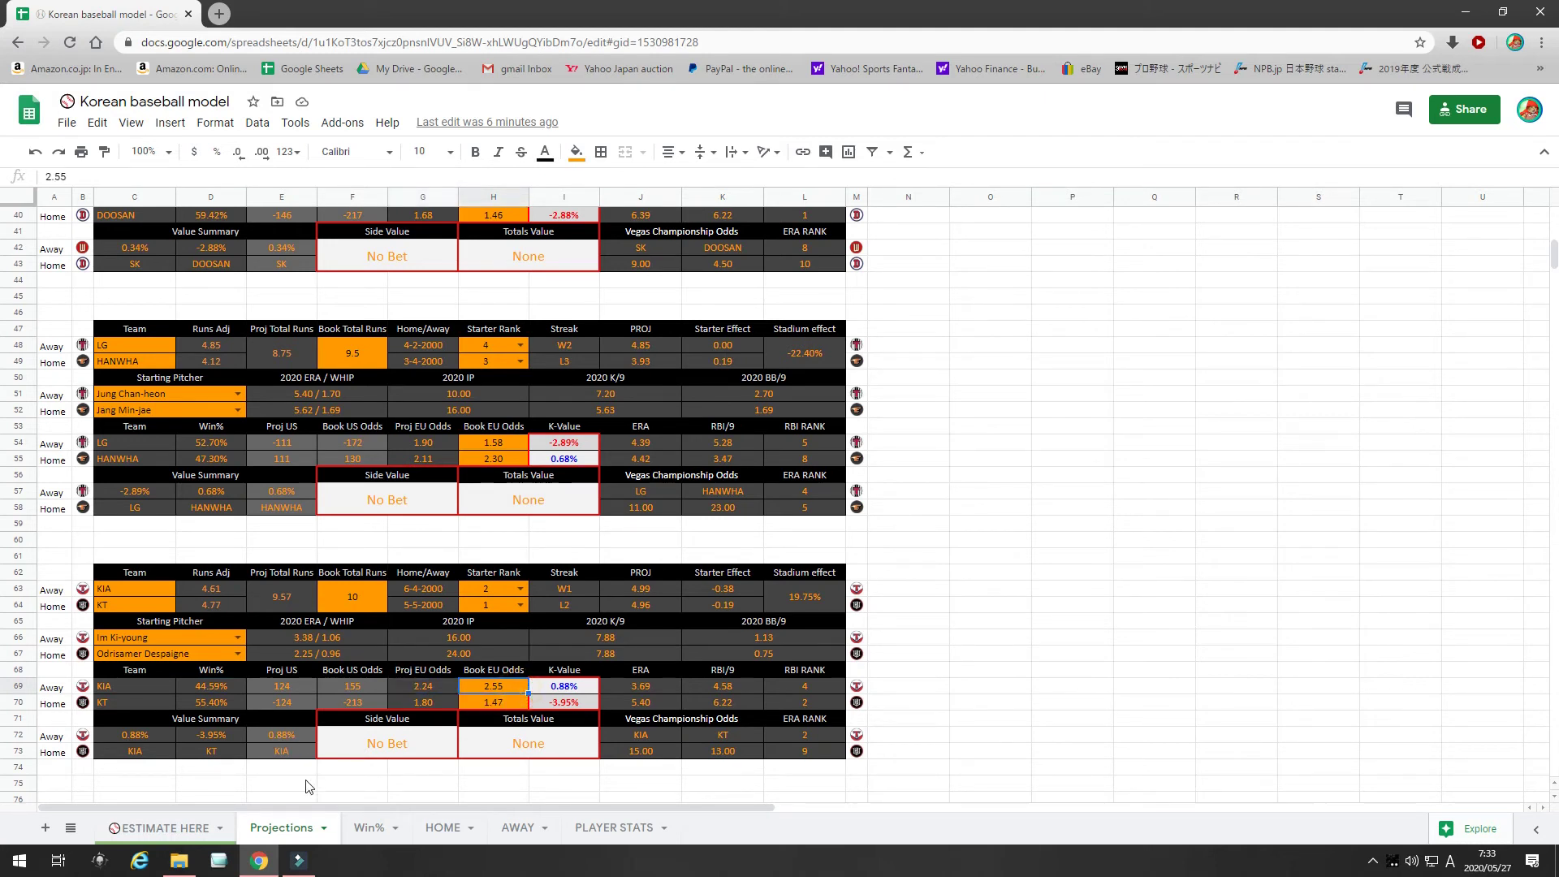
left_click(574, 691)
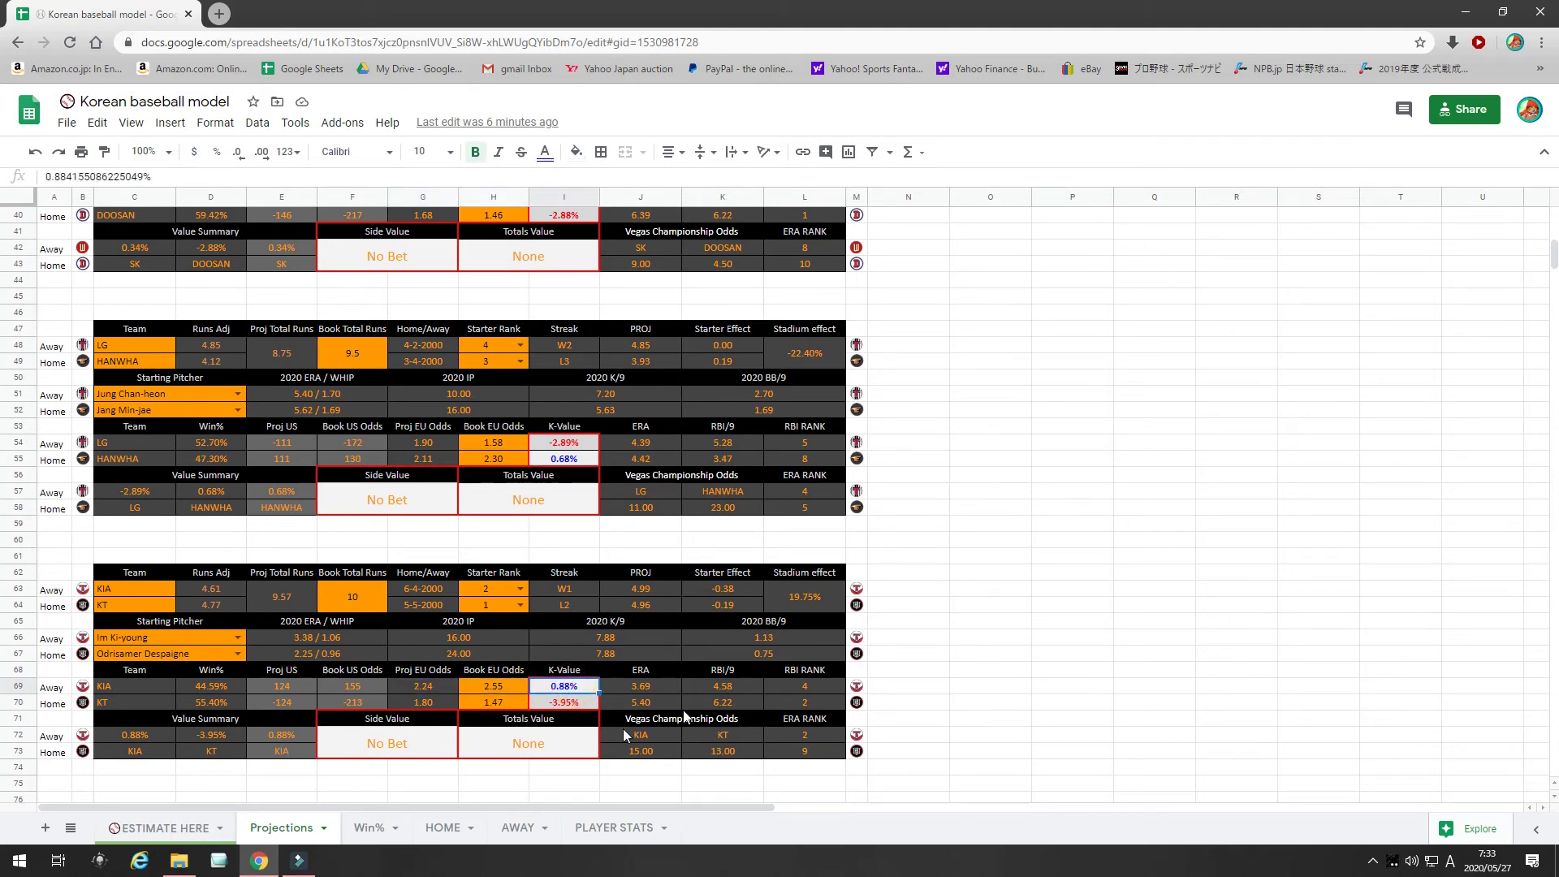
left_click(1087, 573)
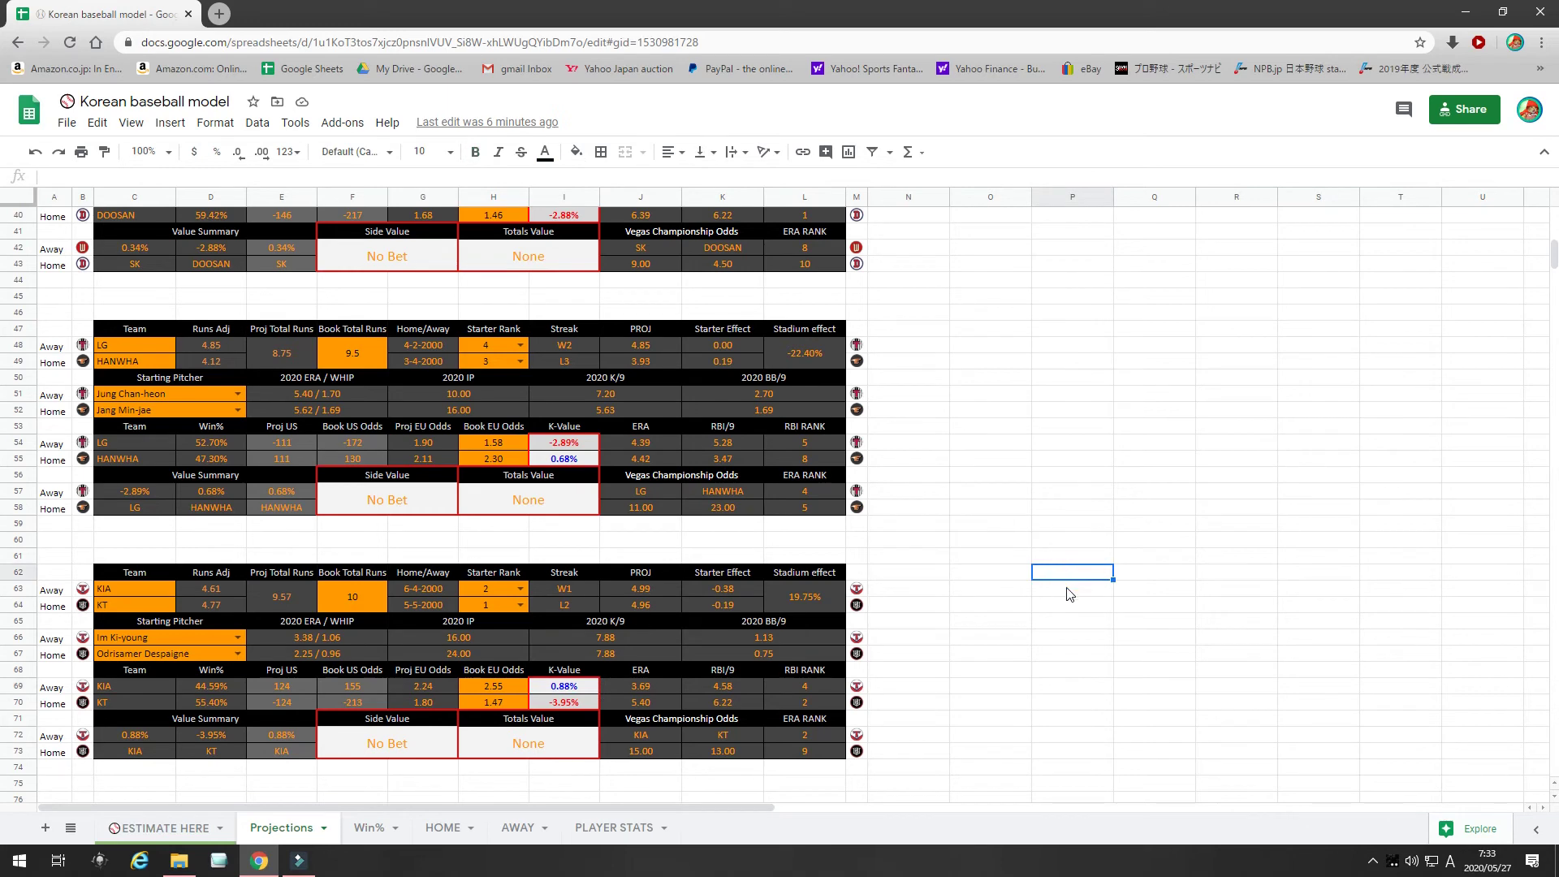
Enter 3-2 in cell C1 above the KIWOOM at NC game
scroll(1069, 594, "up", 5)
scroll(1069, 594, "up", 3)
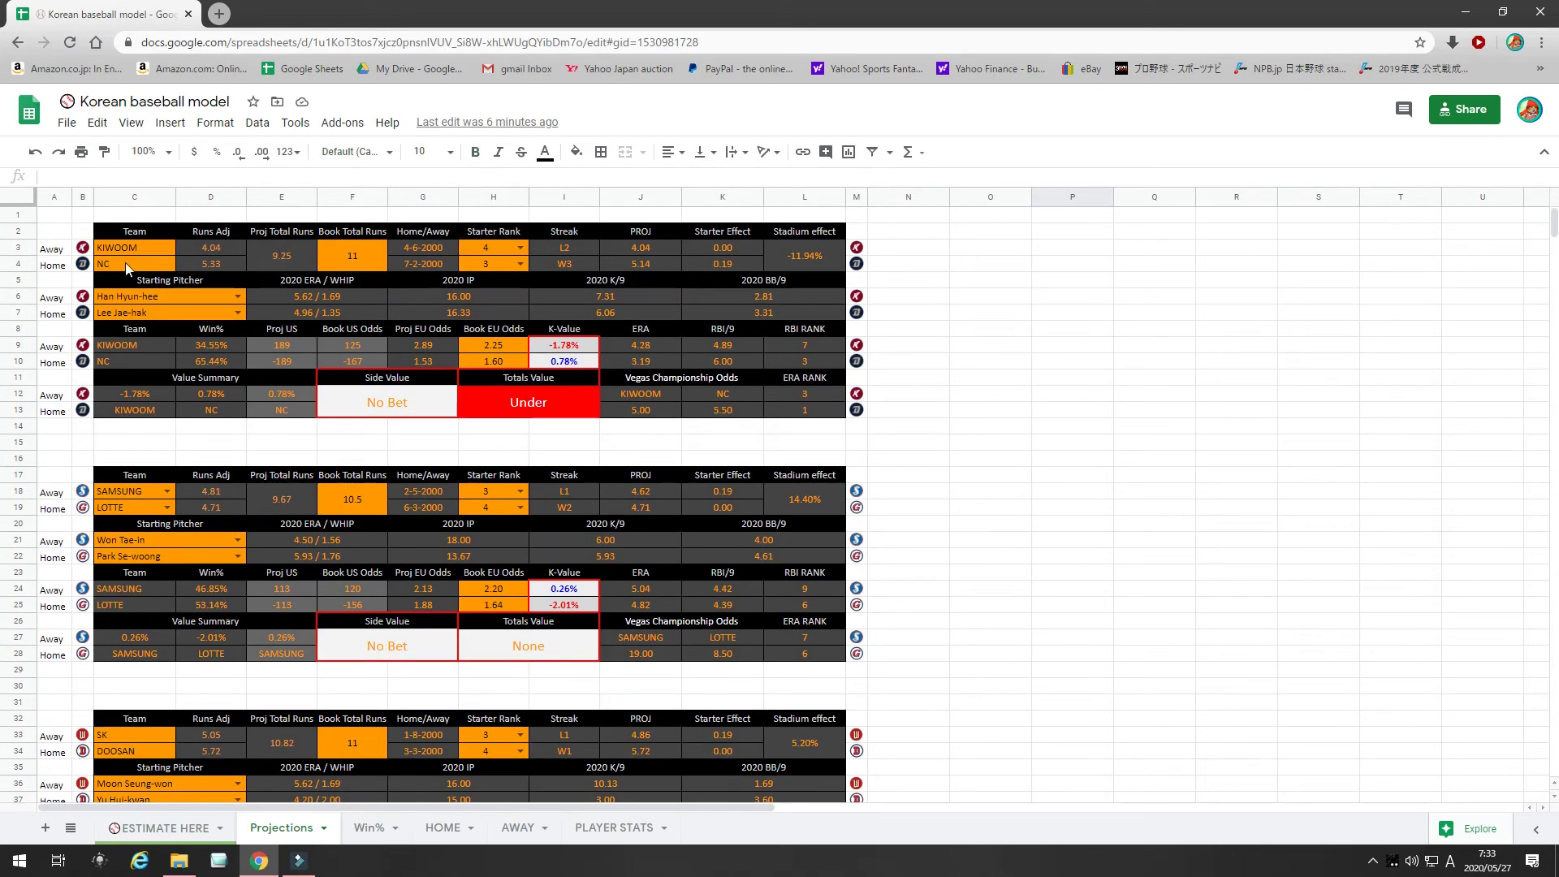
left_click(138, 216)
type("3")
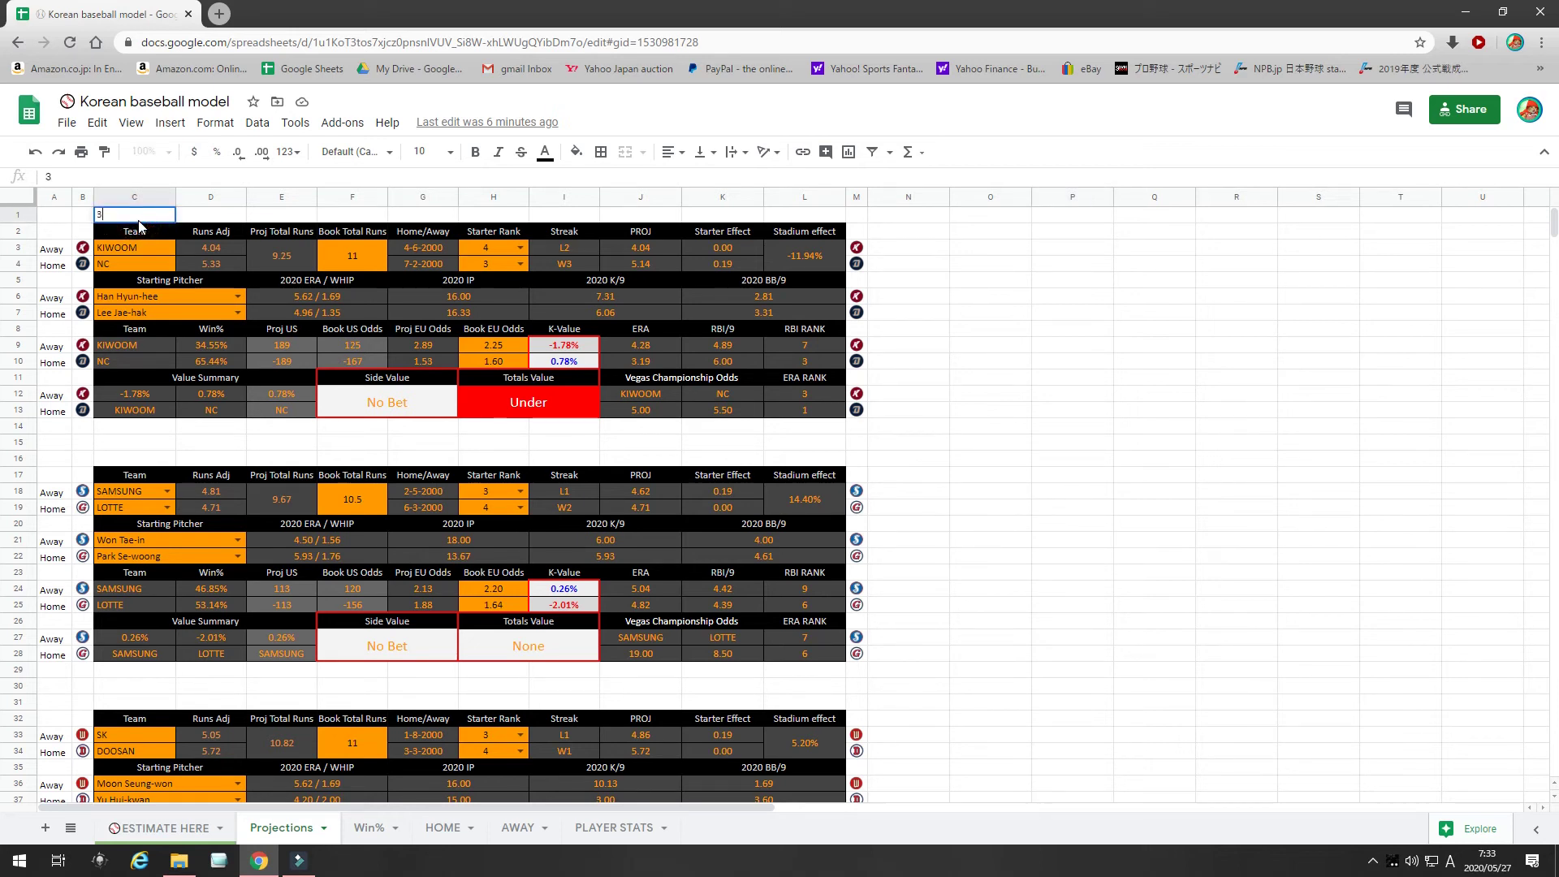
type("-2")
key("Tab")
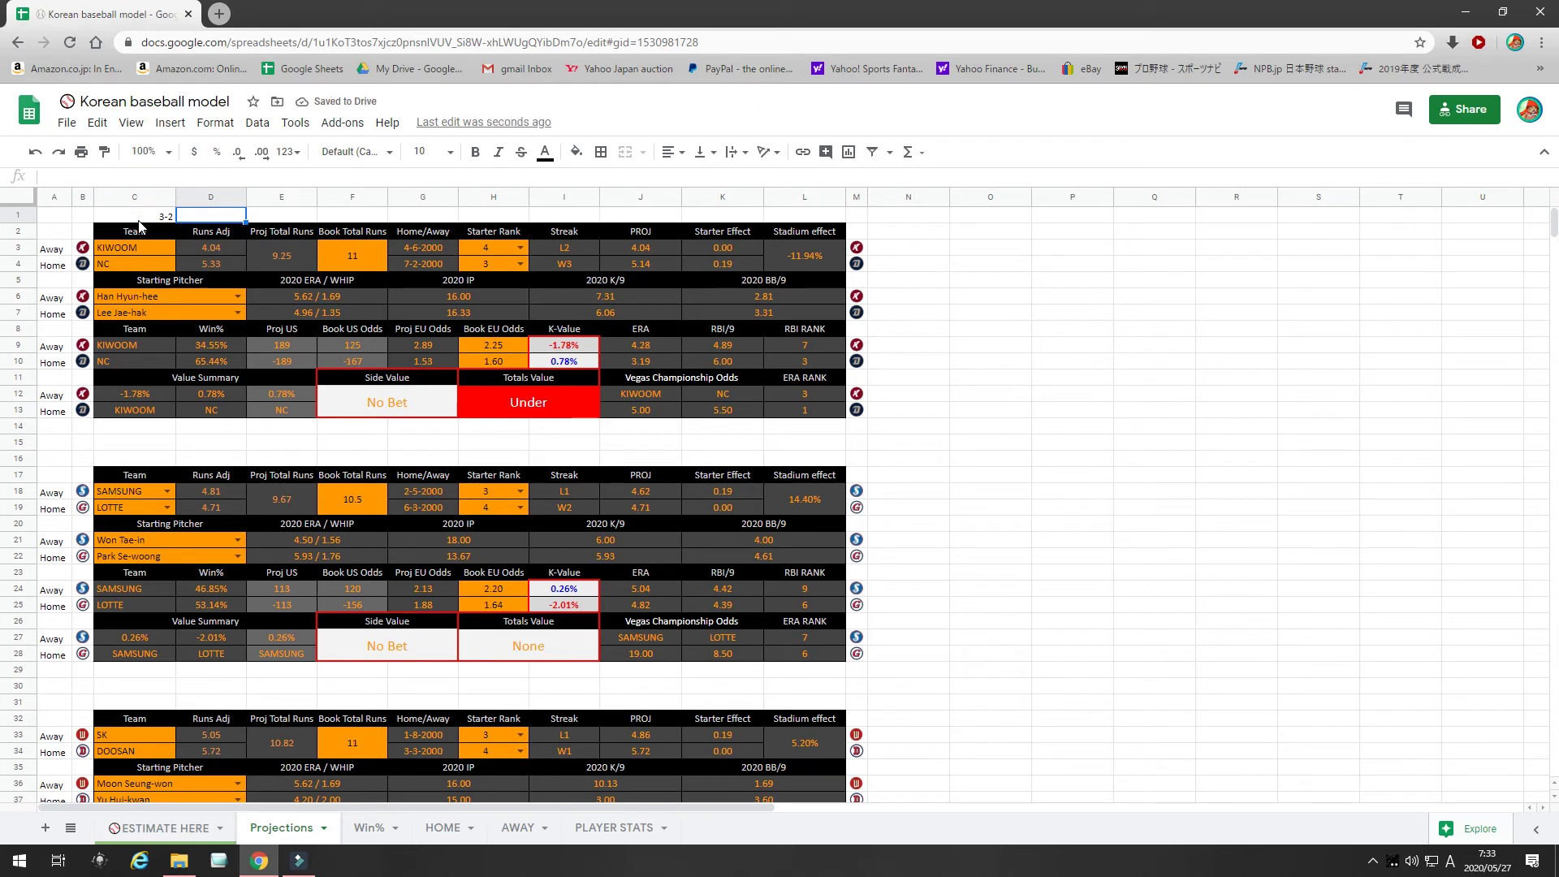
Note the picks in row 1, entering NC KIWOOM U11 in D1 and NC 3WML in F1
type("NC KIWOOM ")
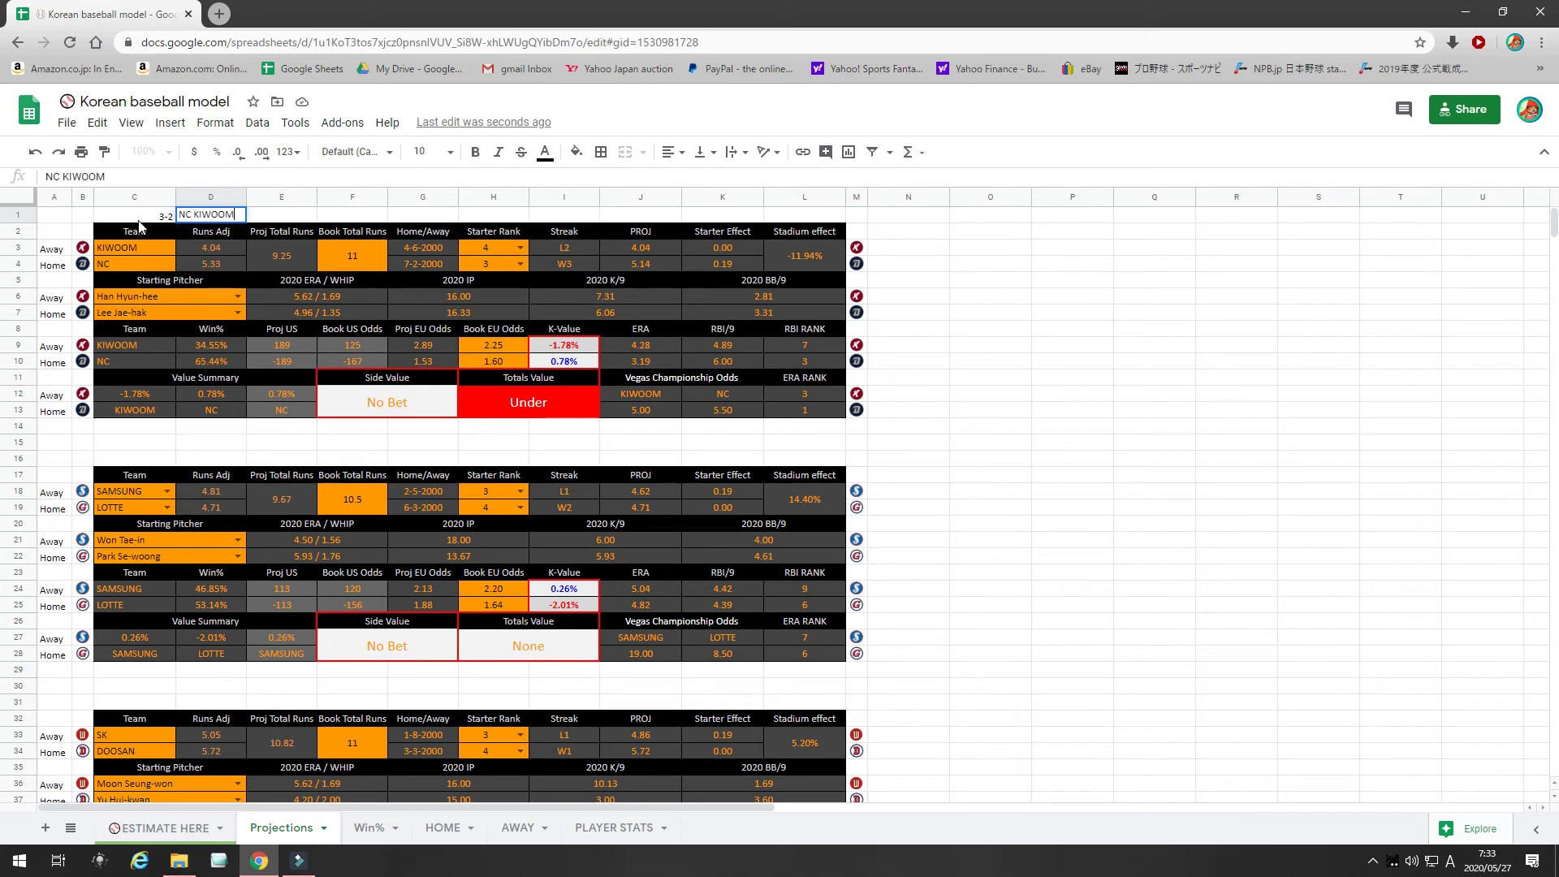
type("U11")
key("Tab")
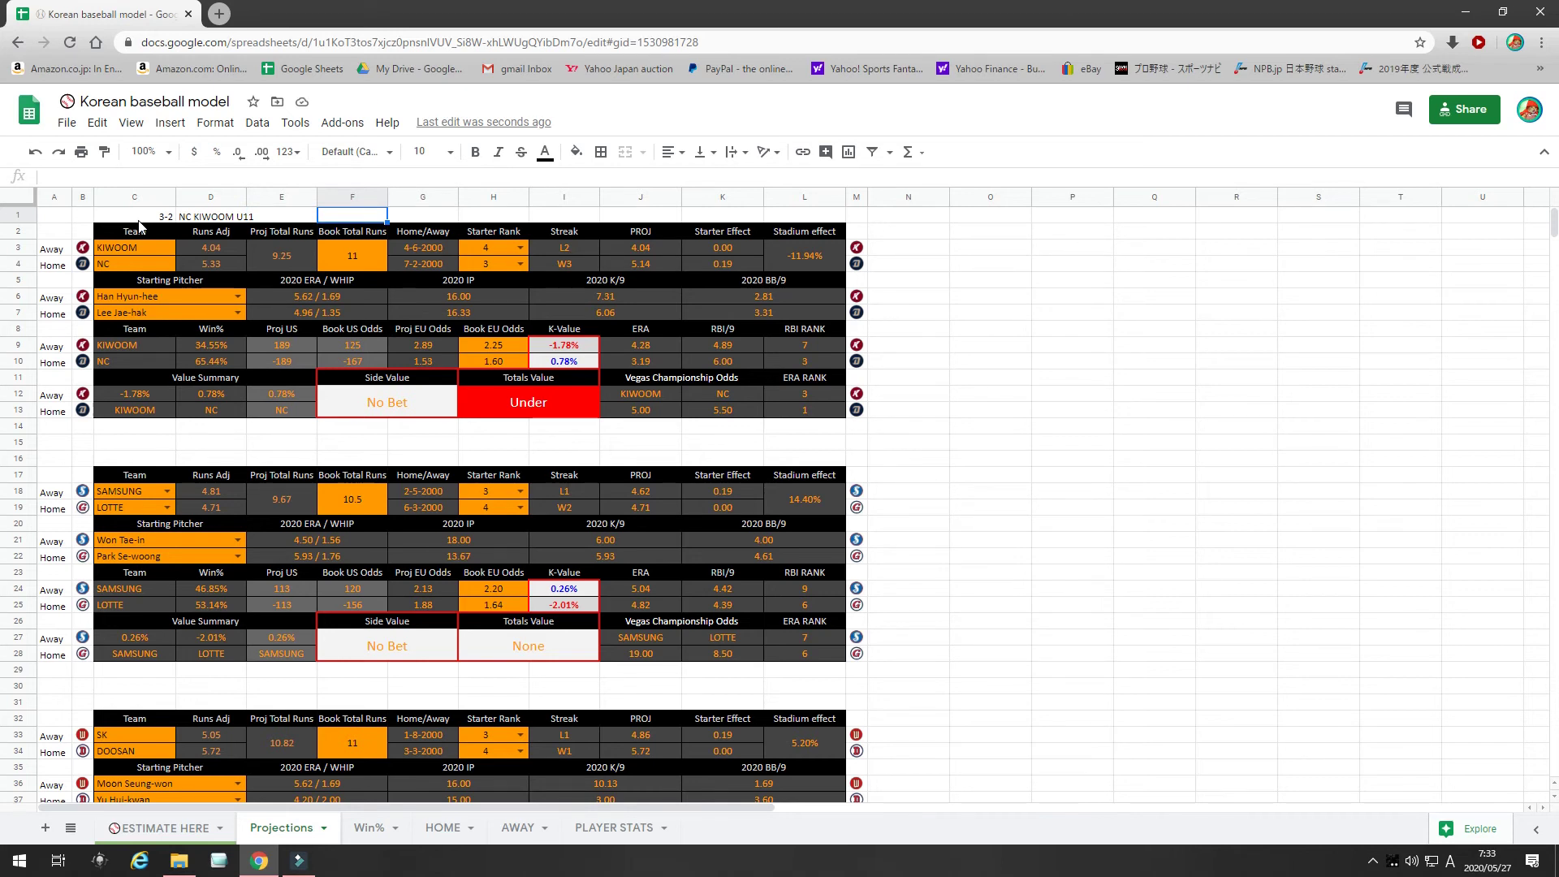
type("NC 3WML")
key("Tab")
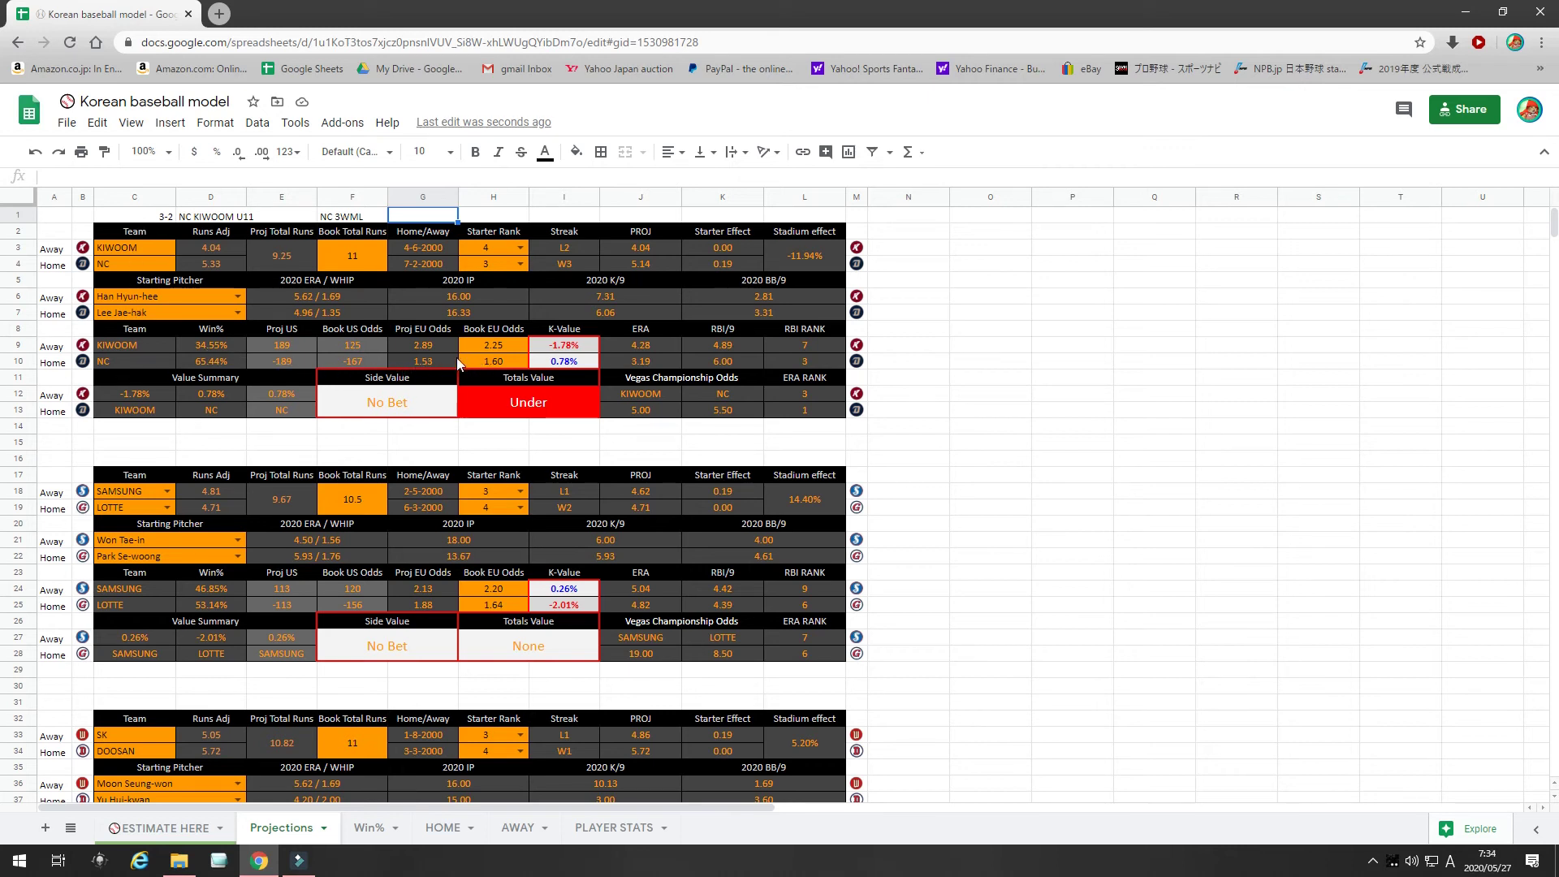
Compare NC's projected and book EU odds, and enter 1.86 in G1 beside the NC 3WML pick
left_click(430, 358)
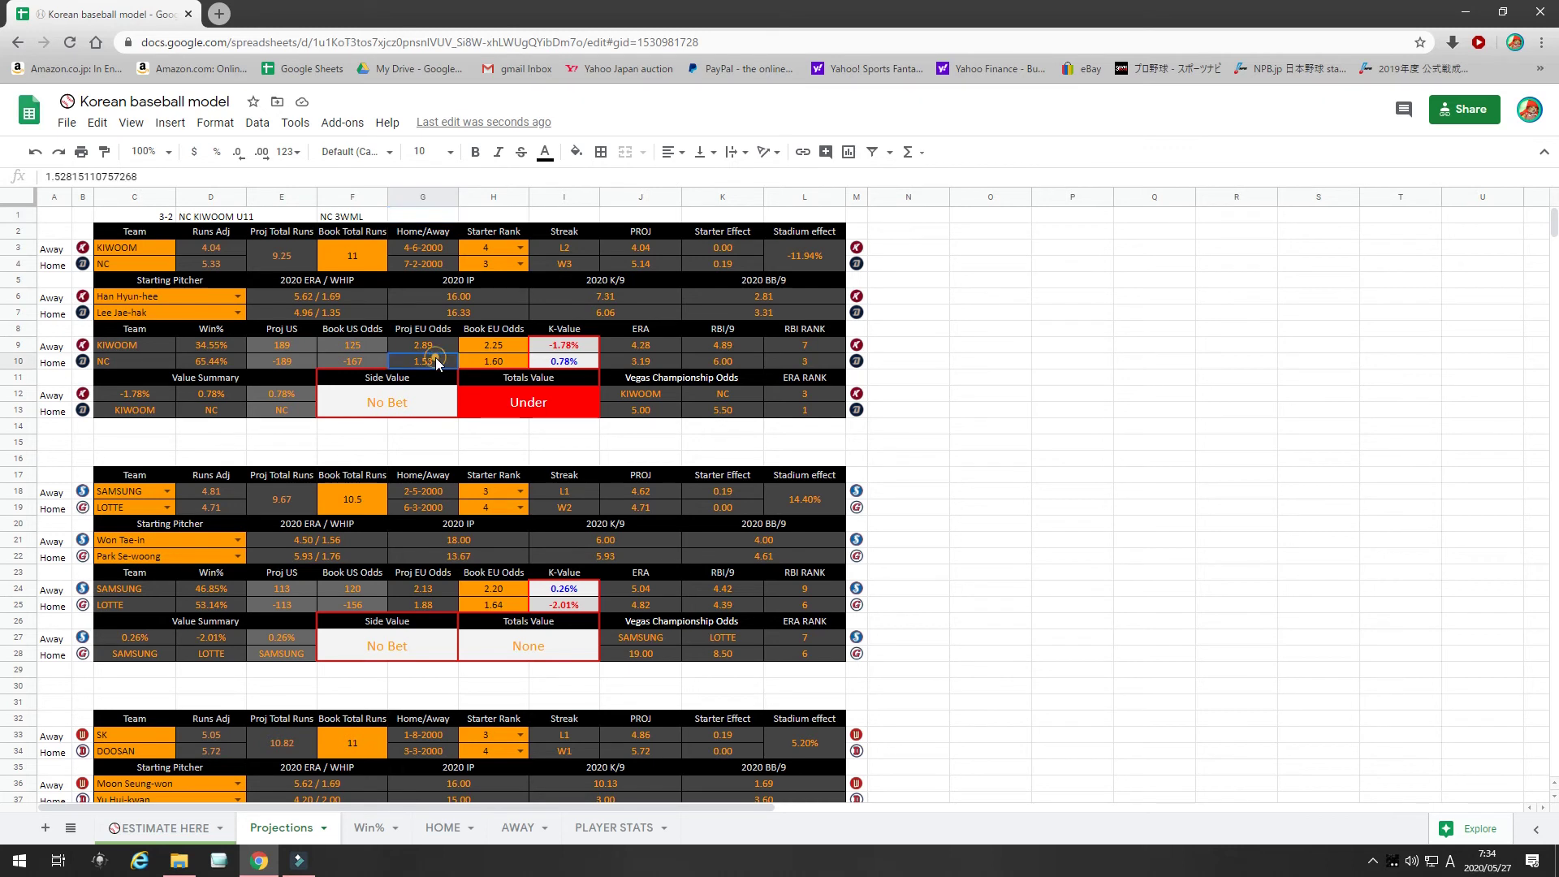
left_click(509, 361)
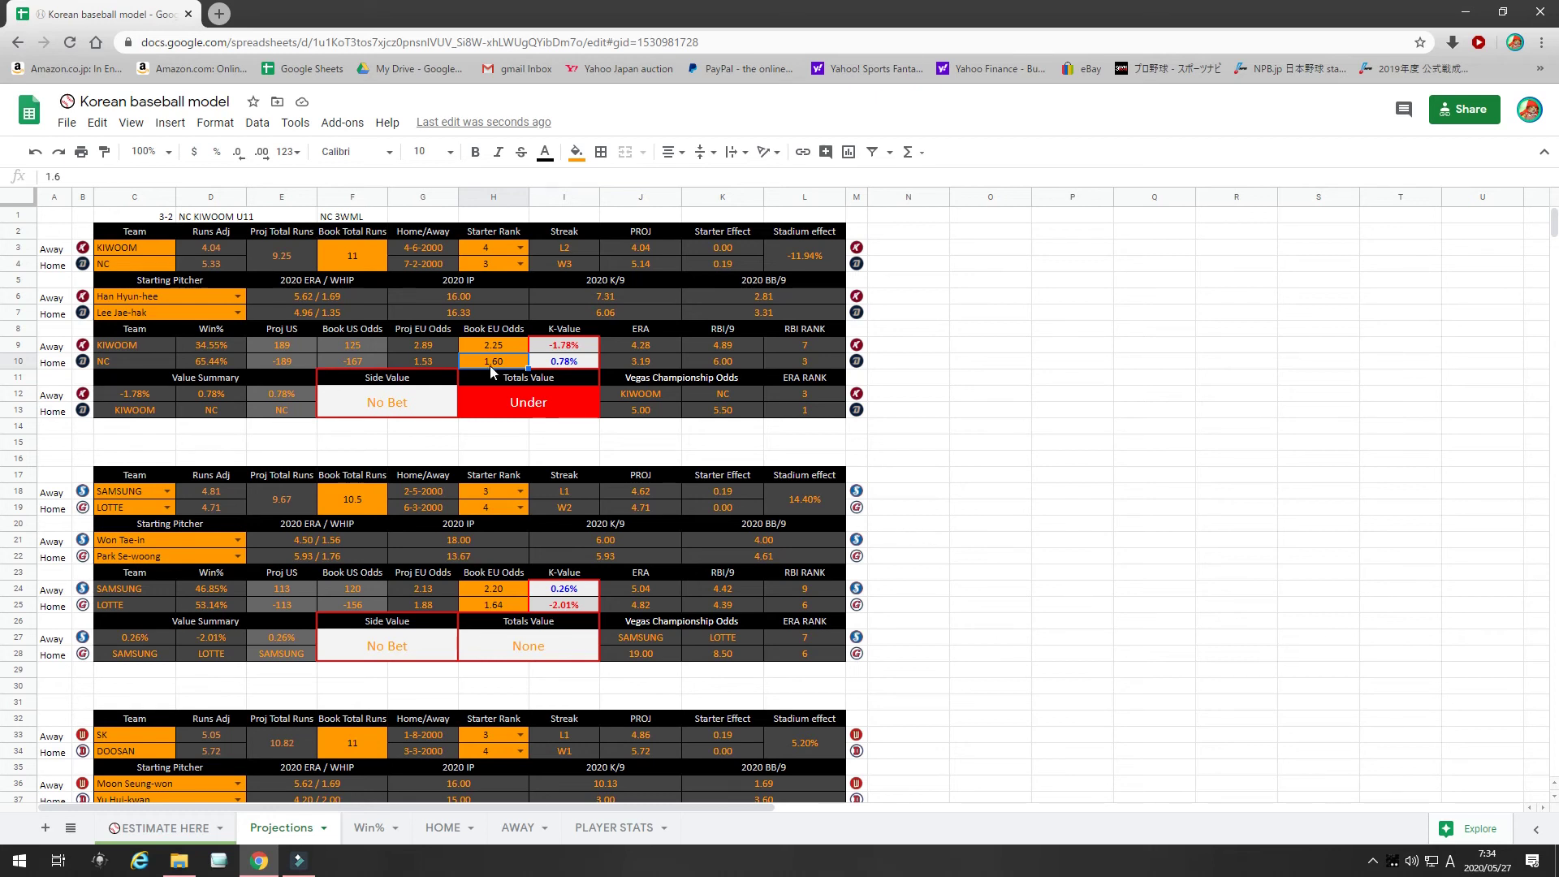
left_click(357, 218)
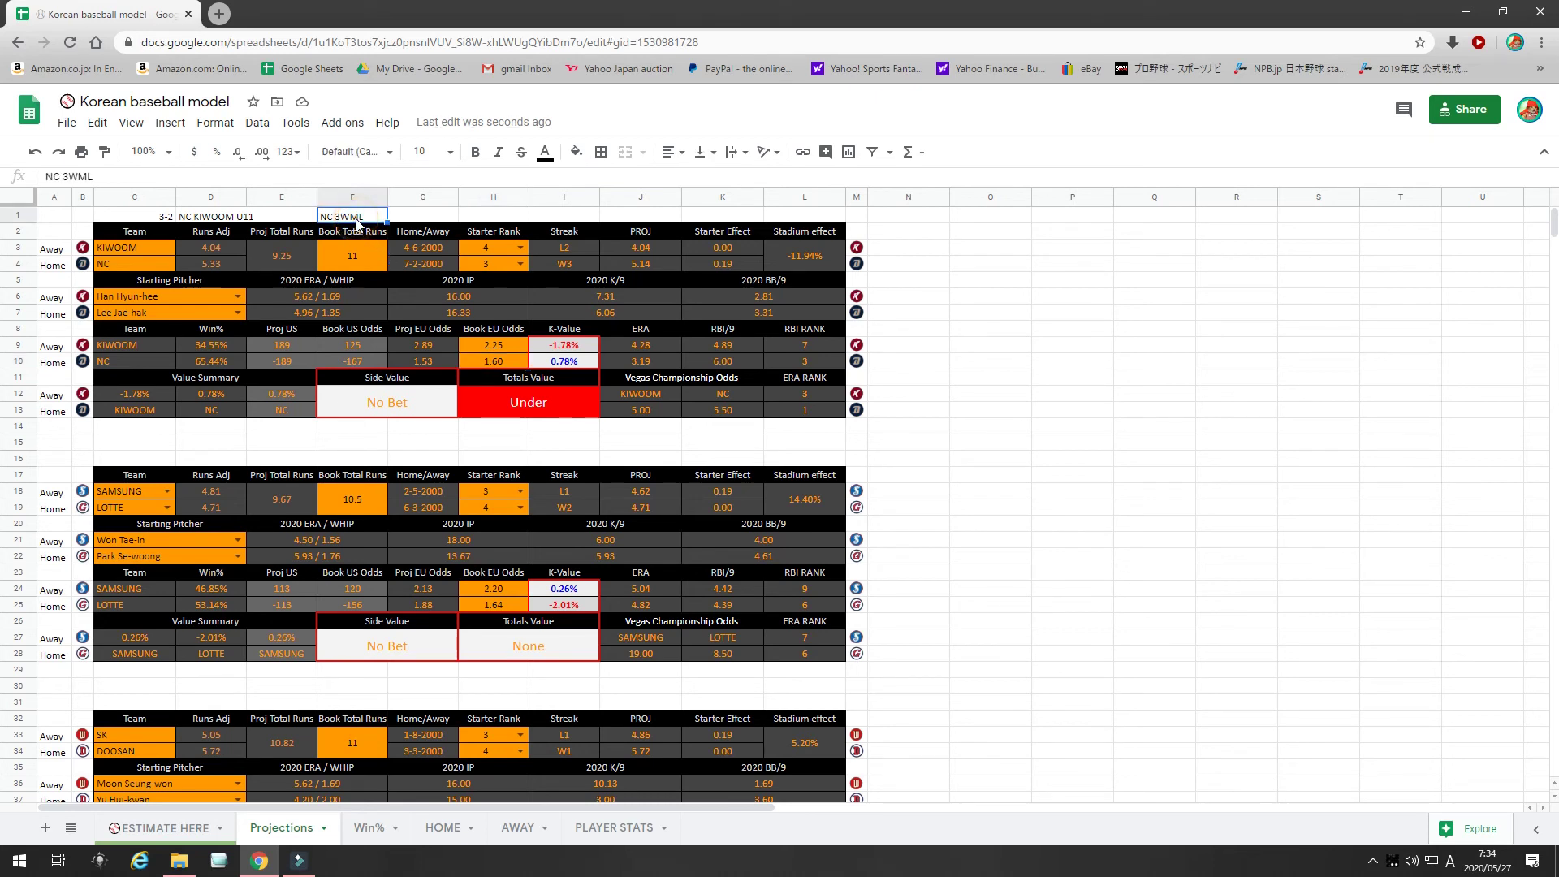
left_click(436, 221)
type("1.8")
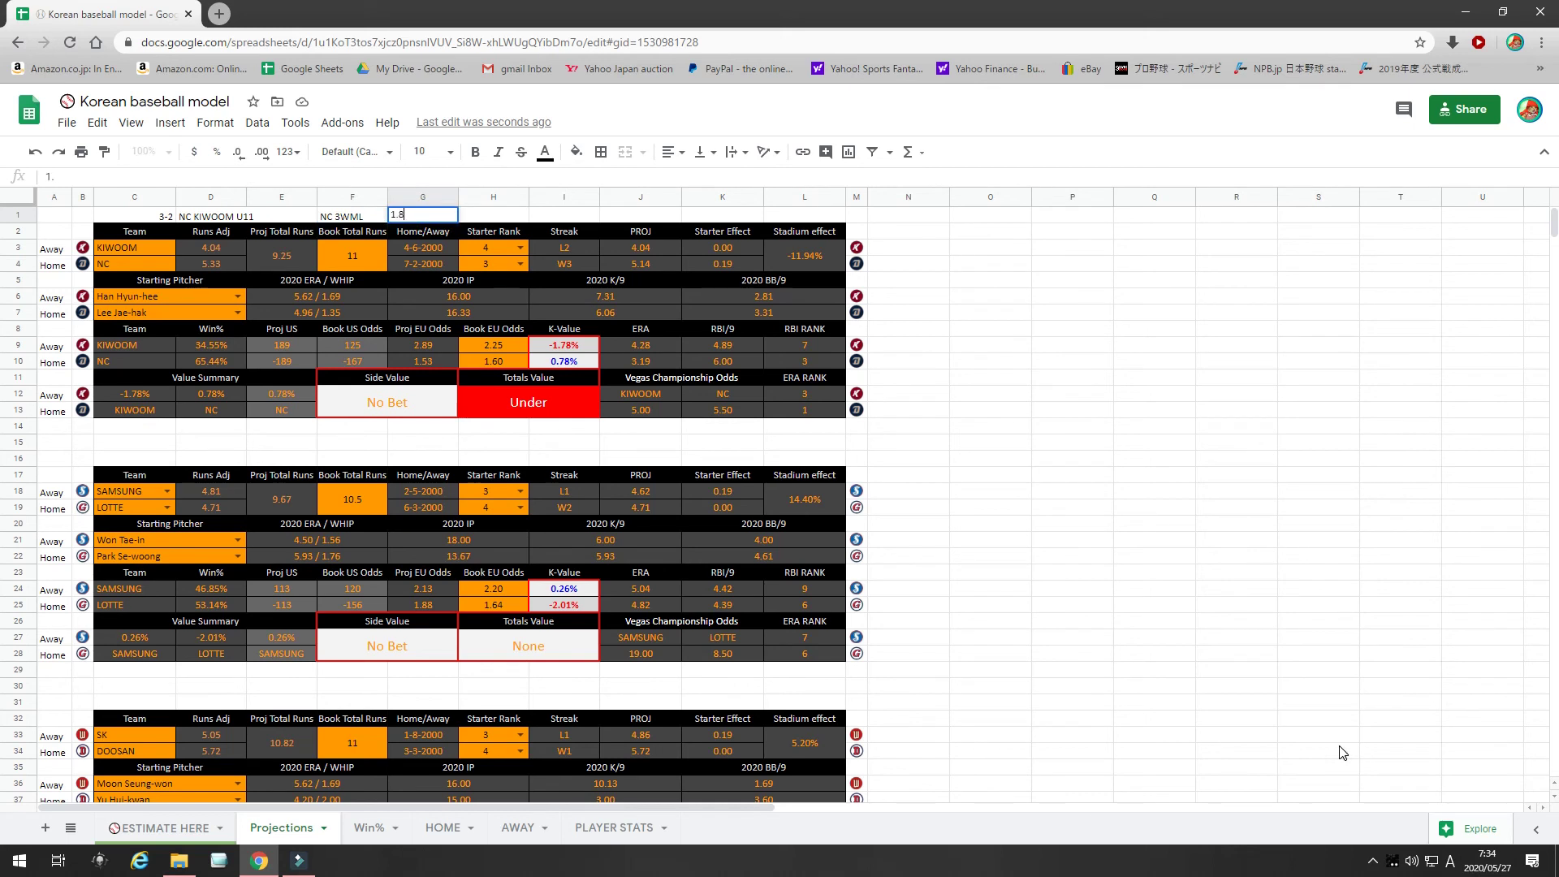
type("6")
key("Tab")
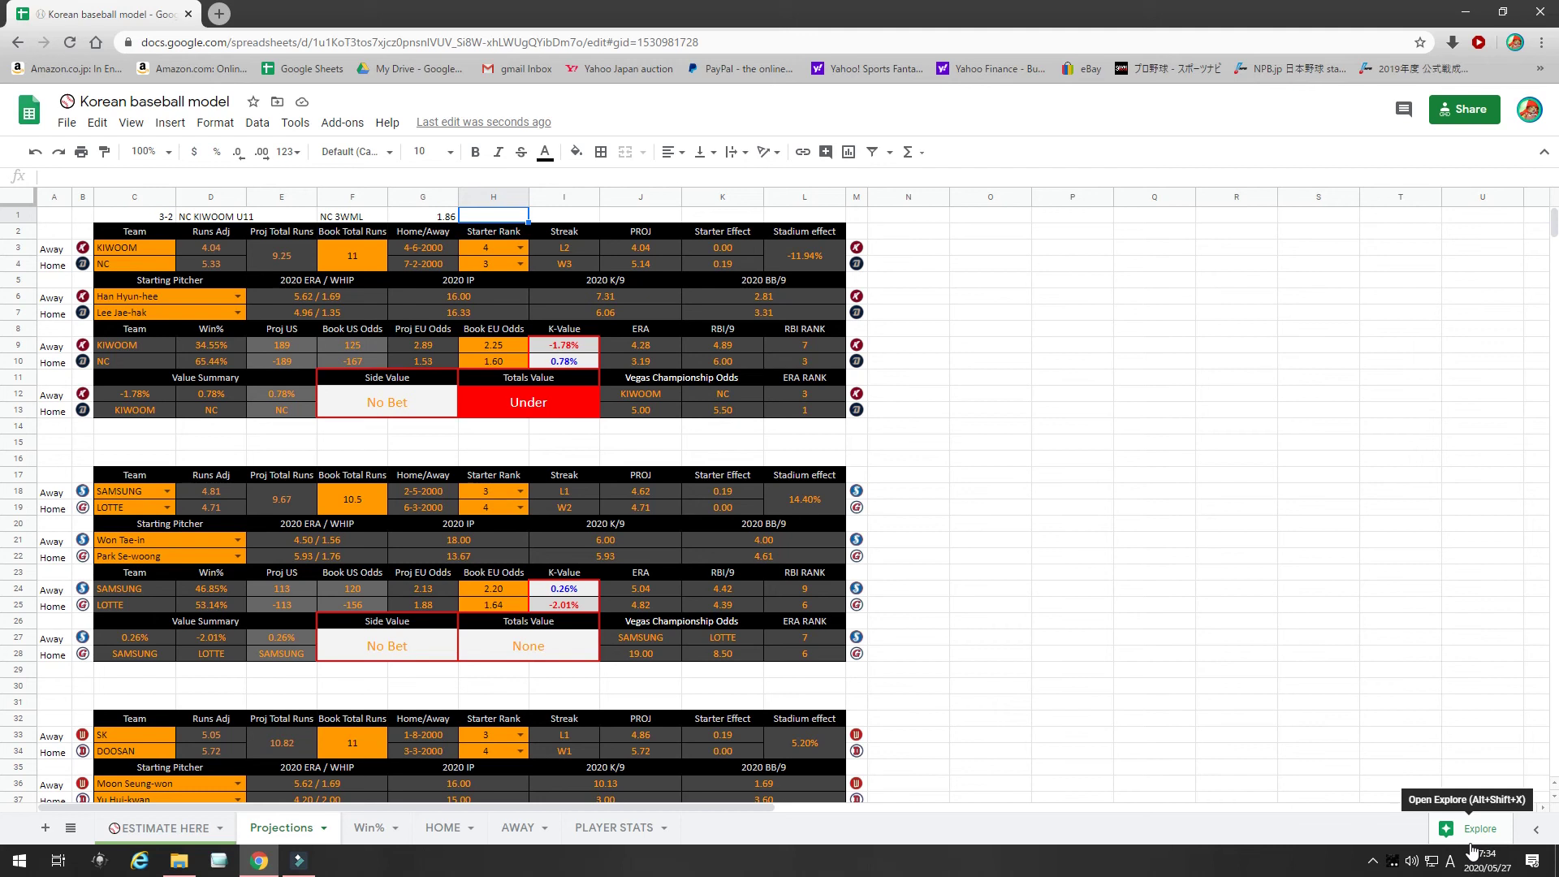
Review the odds in G1 and the NC KIWOOM U11 pick in D1, ending at cell A1
key("Left")
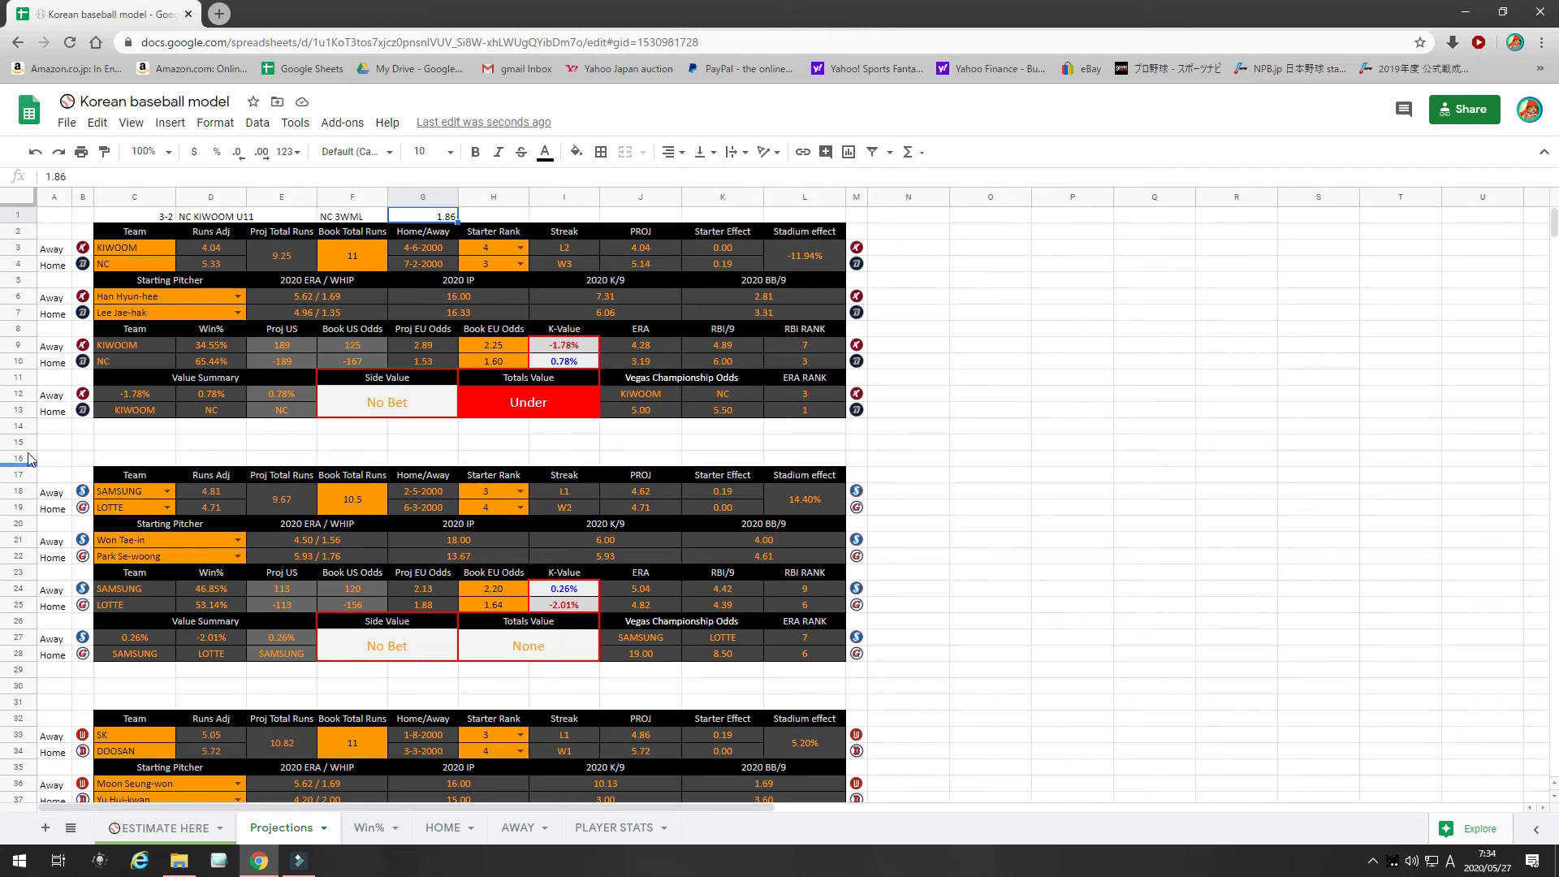
left_click(54, 431)
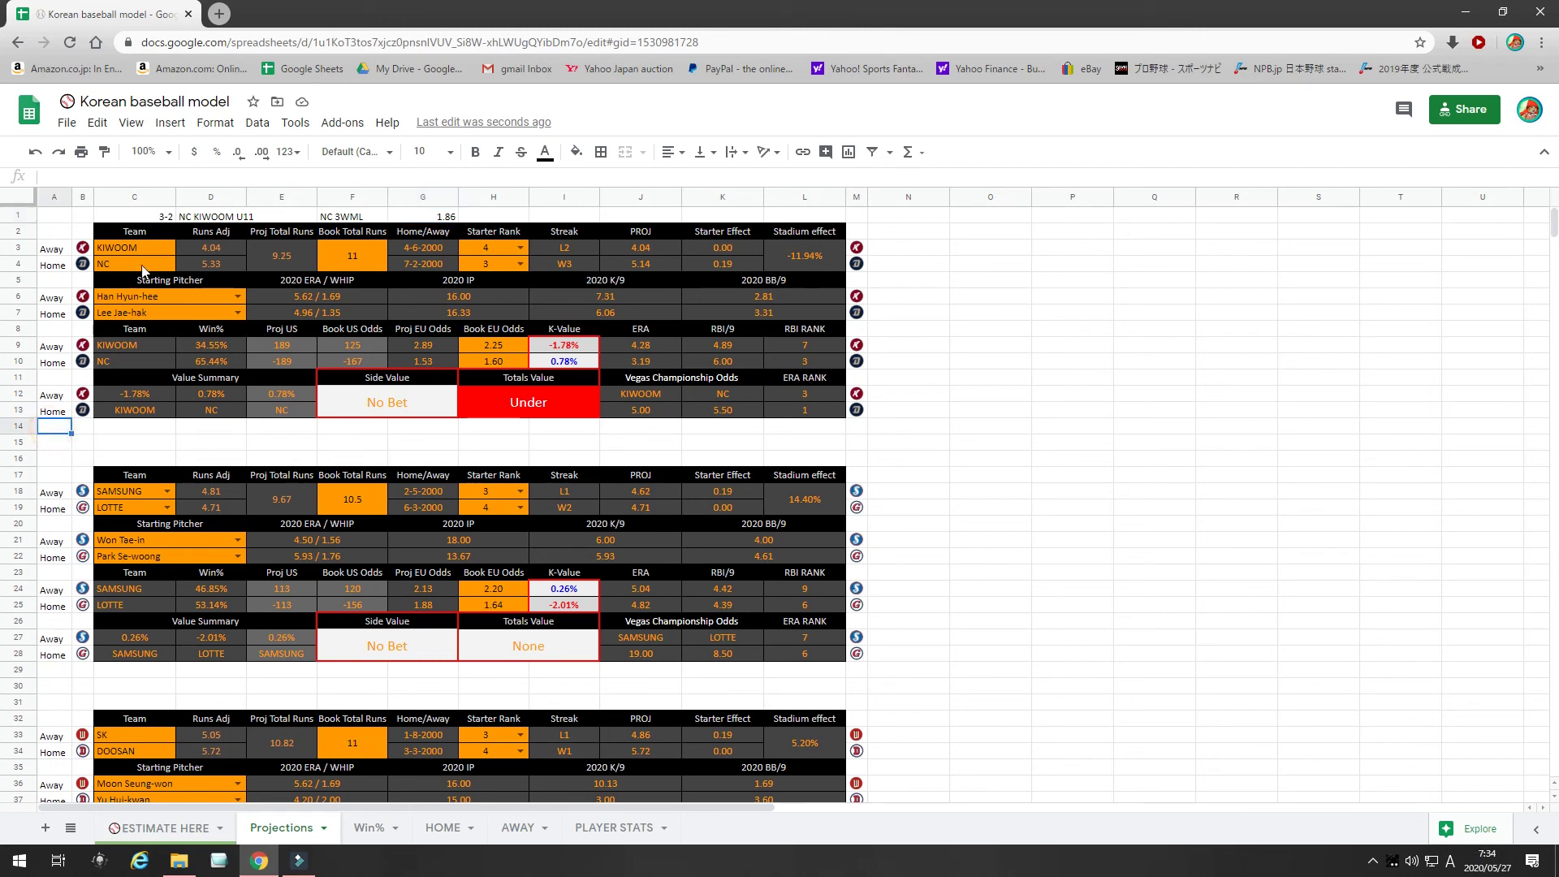
left_click(207, 216)
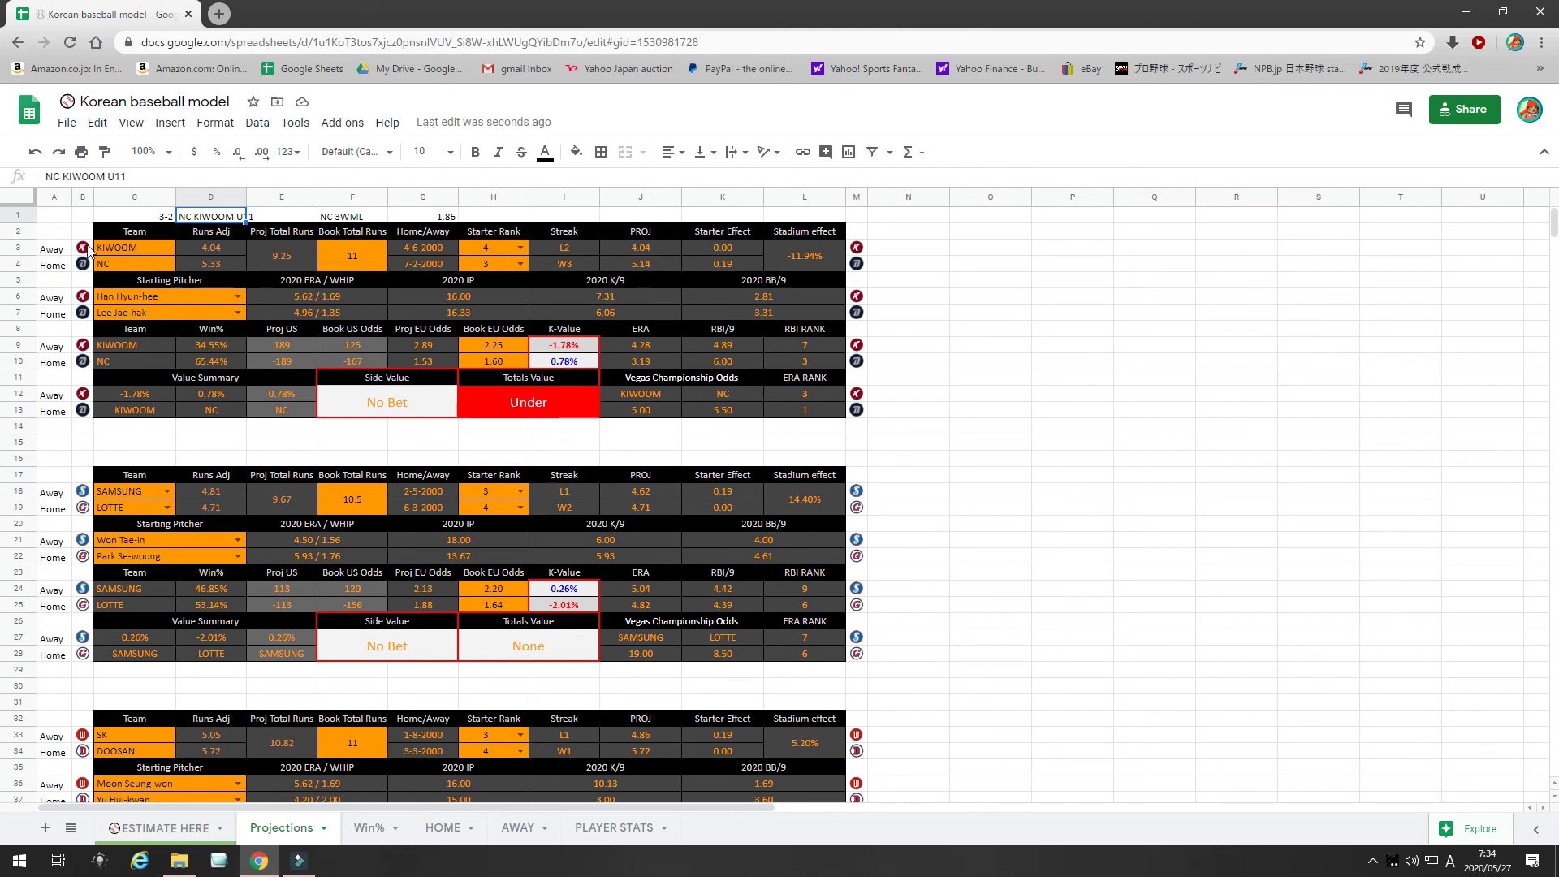
left_click(65, 218)
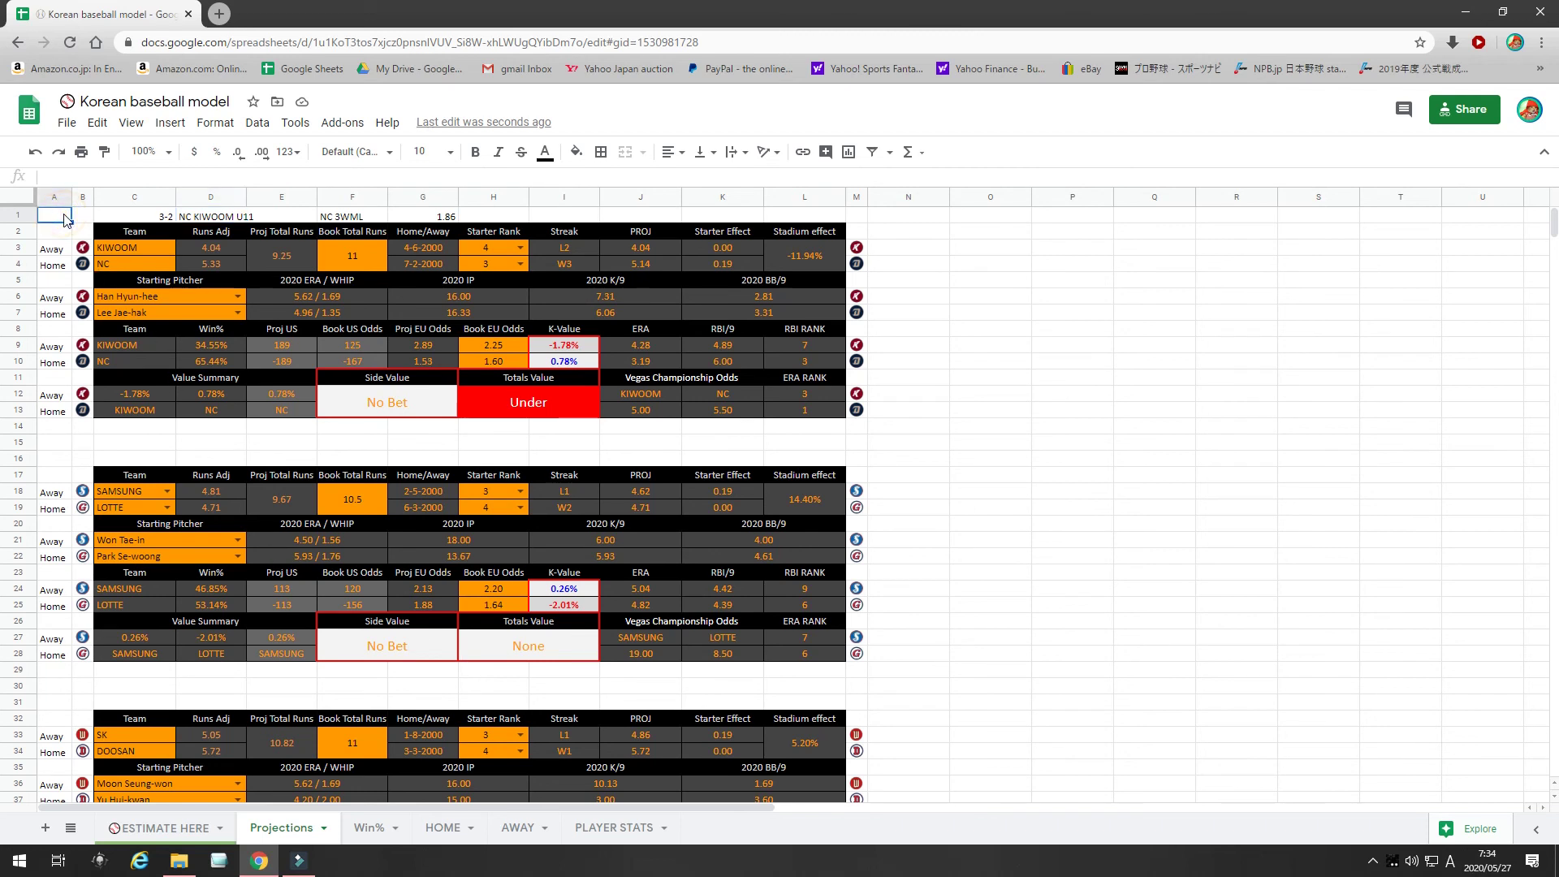